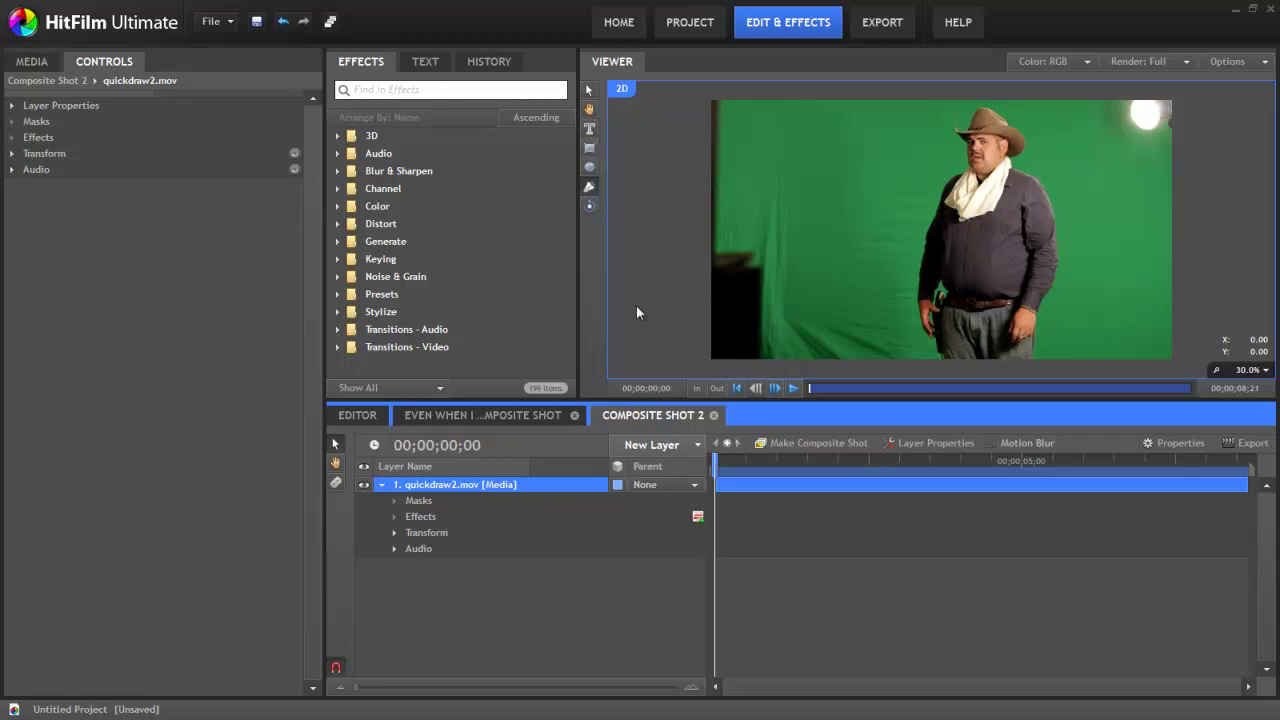
- Return to Composite Shot 2 and draw a tall rectangle mask around the cowboy on quickdraw2.mov
{"action": "left_click", "coordinate": [351, 418]}
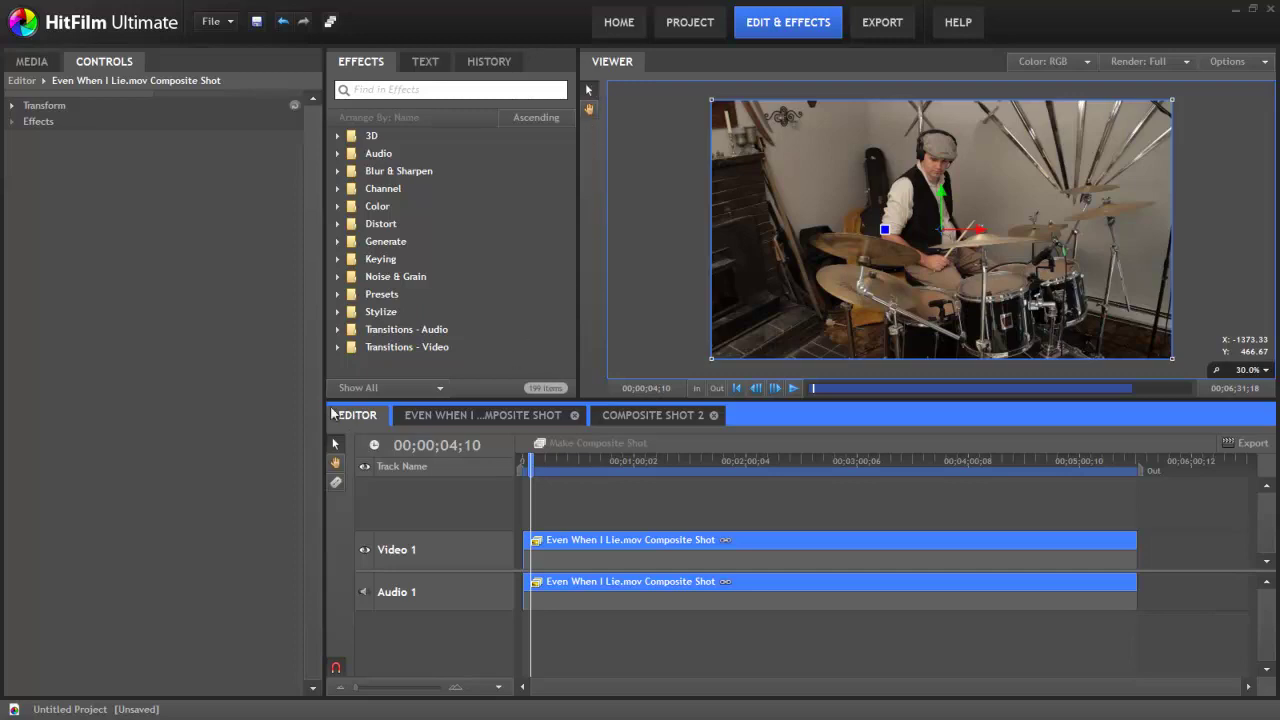
{"action": "left_click", "coordinate": [655, 416]}
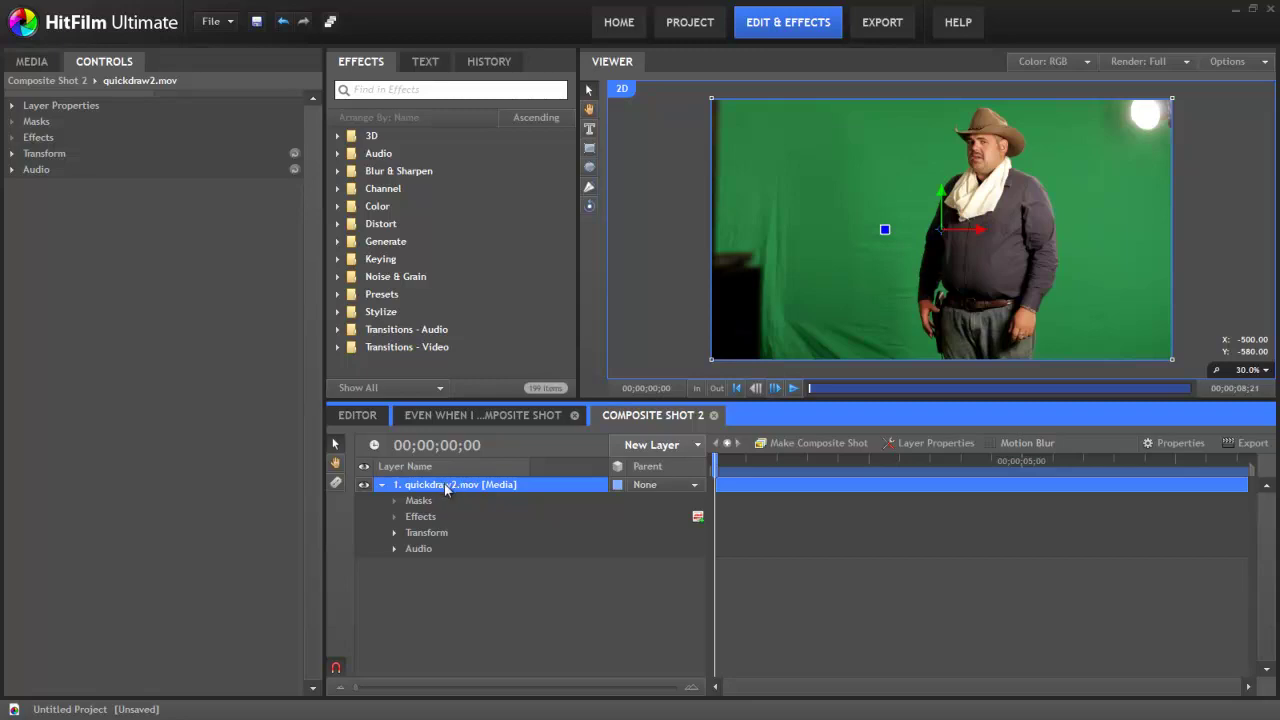
{"action": "left_click", "coordinate": [590, 150]}
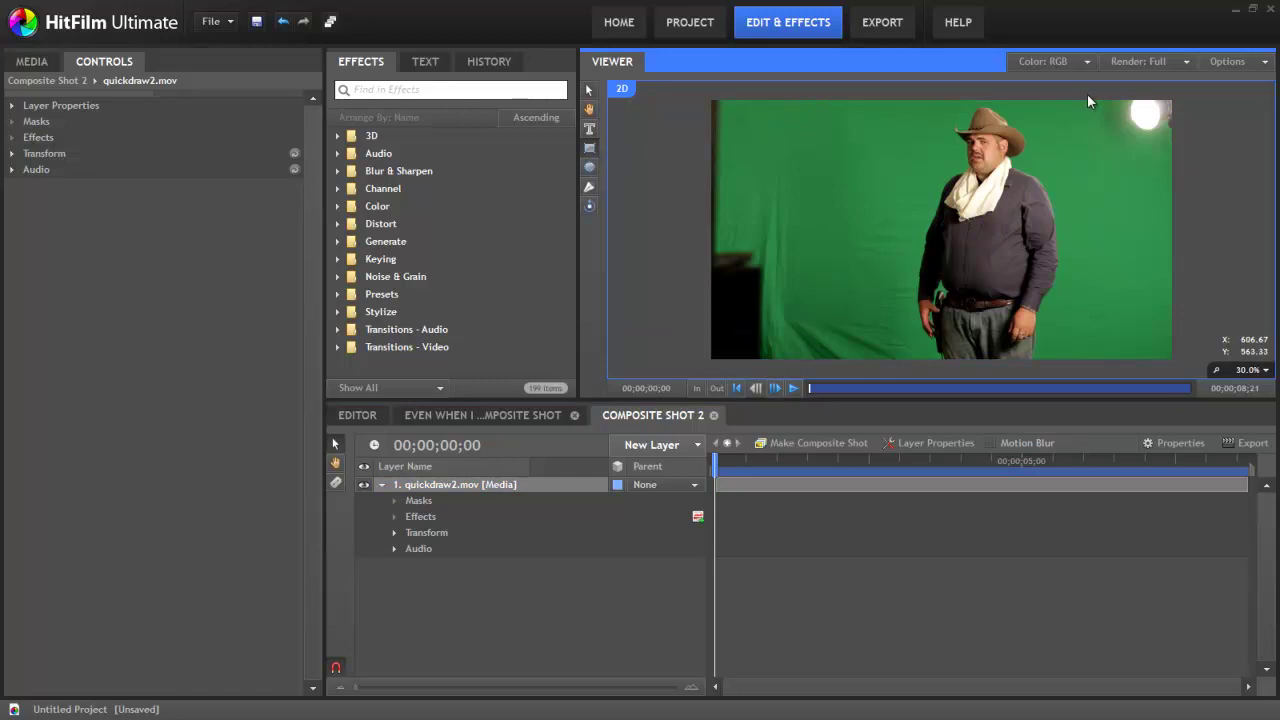
{"action": "left_click_drag", "start_coordinate": [1089, 93], "coordinate": [790, 364]}
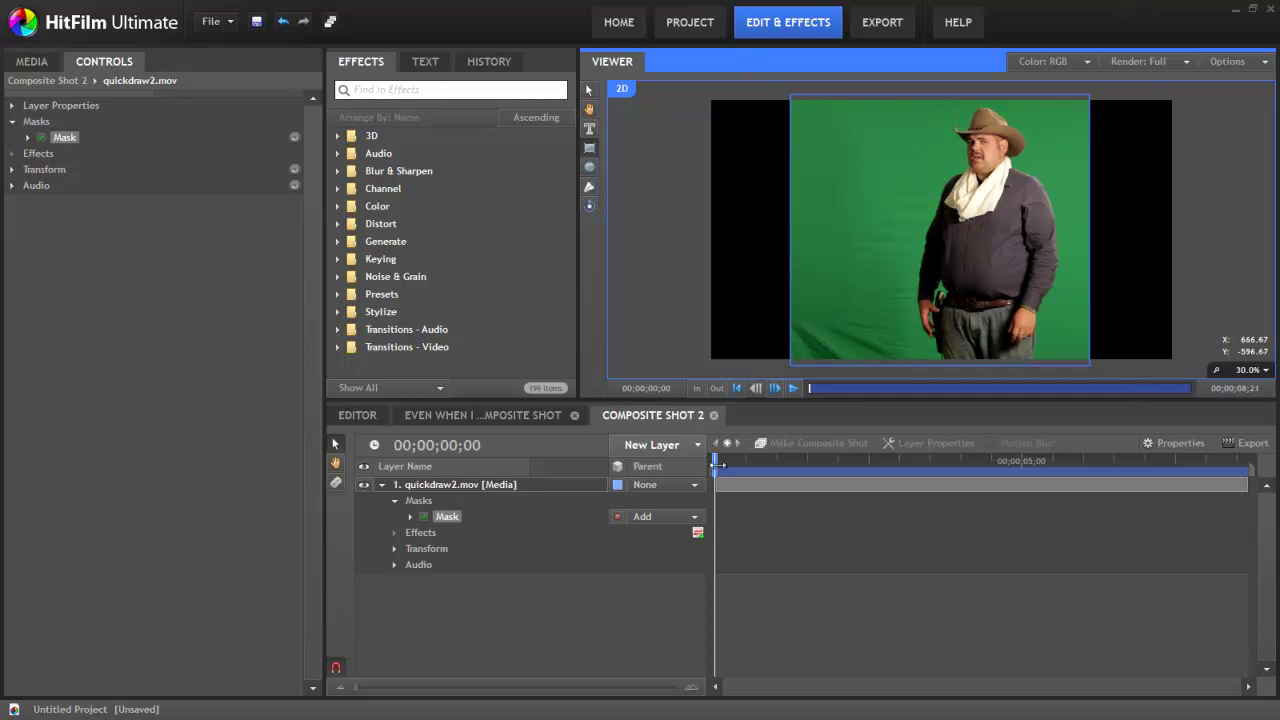
- Expand the mask properties, try Inverted then turn it off, and keep the Add blend mode
{"action": "left_click", "coordinate": [28, 139]}
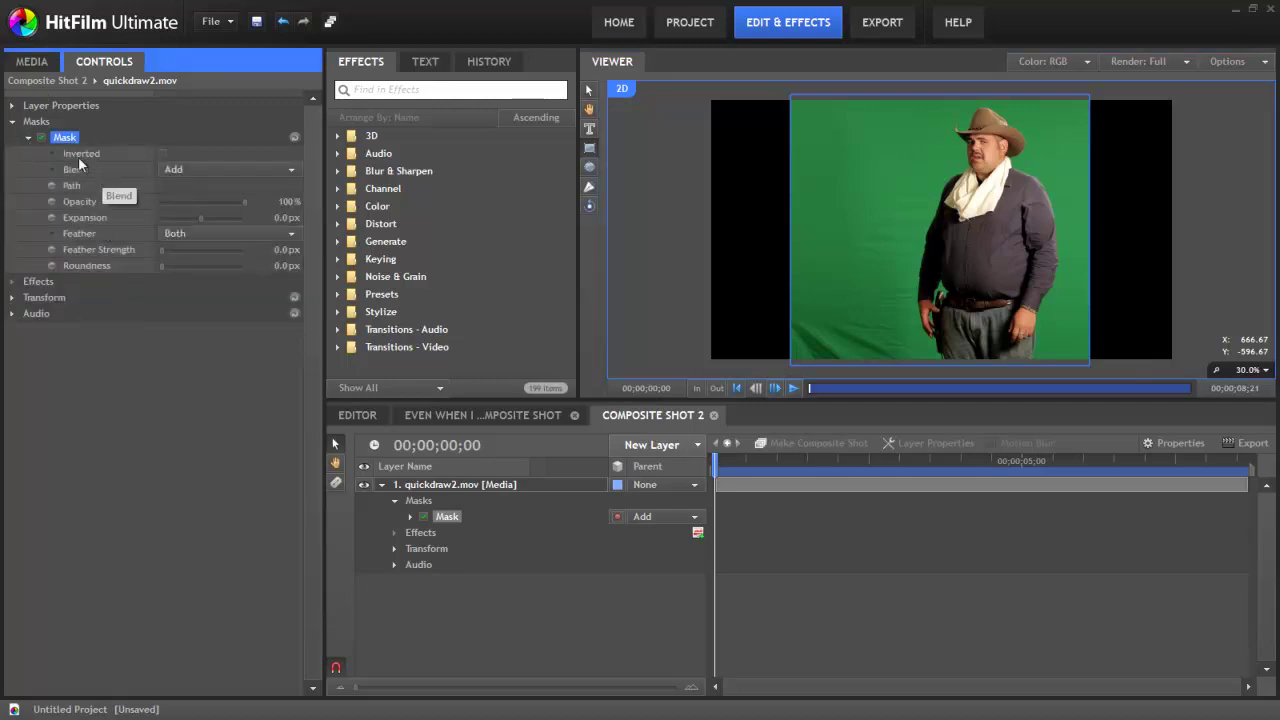
{"action": "left_click", "coordinate": [163, 152]}
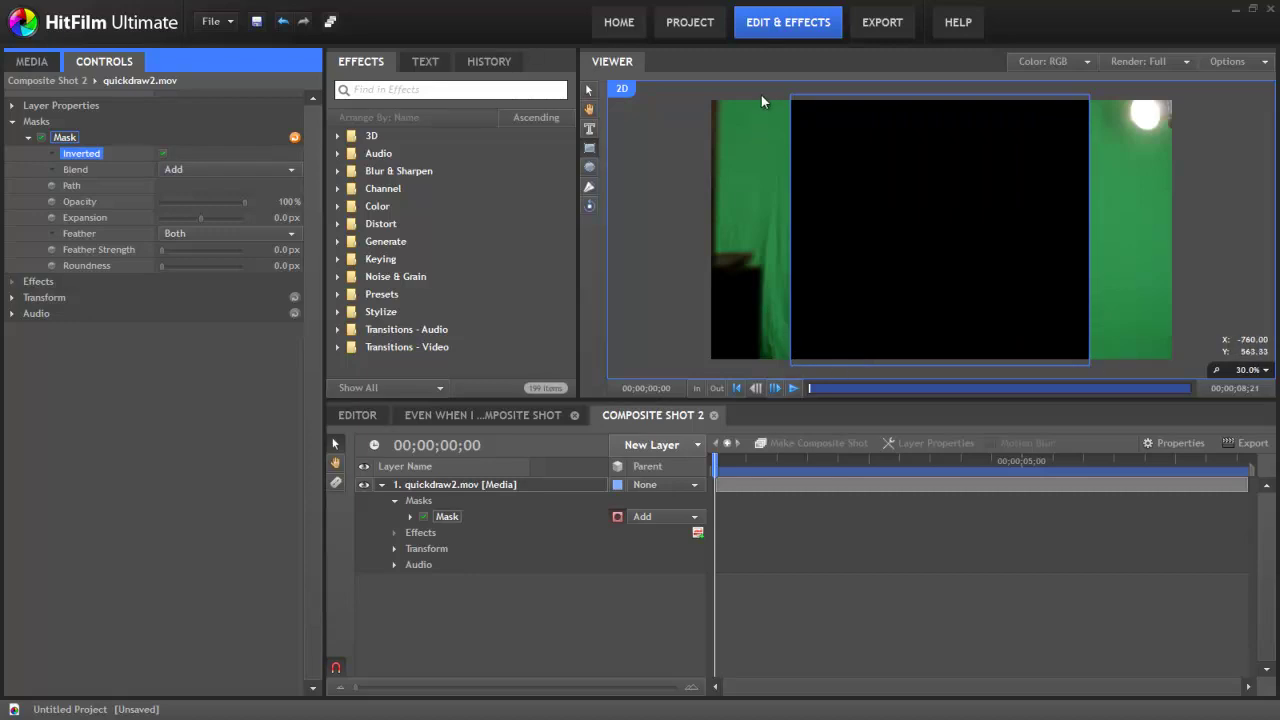
{"action": "left_click", "coordinate": [161, 152]}
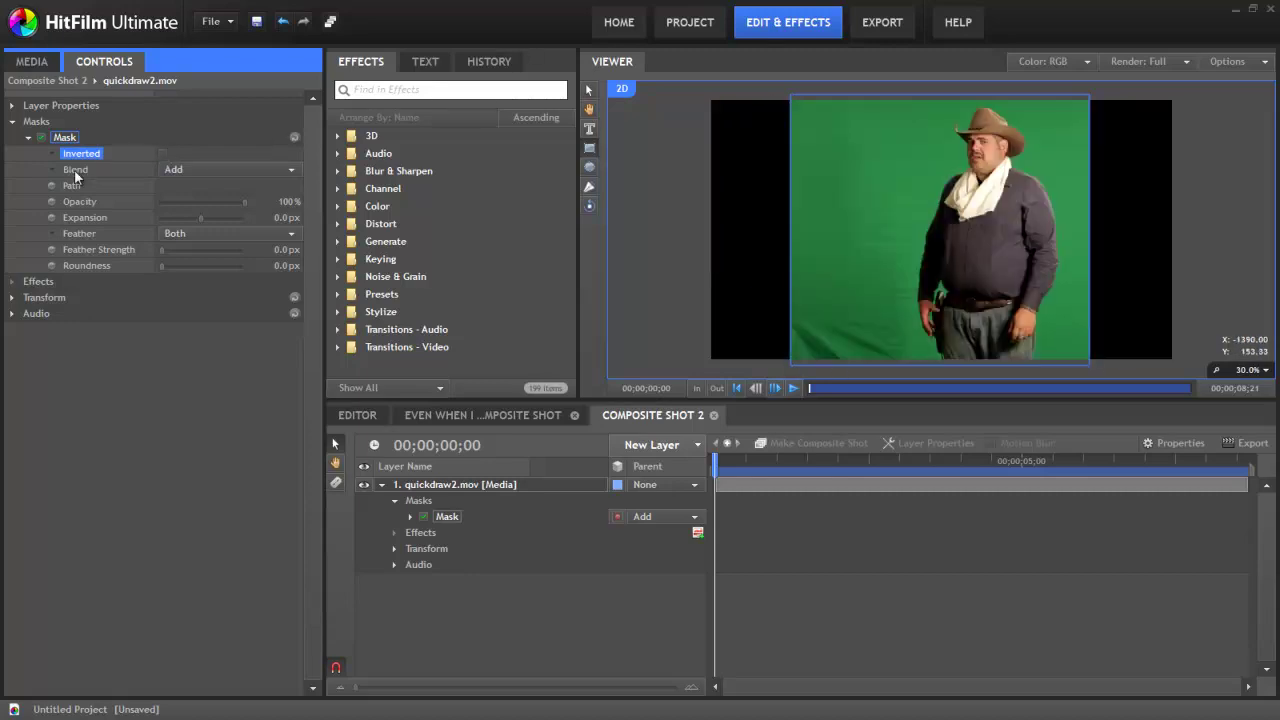
{"action": "left_click", "coordinate": [292, 169]}
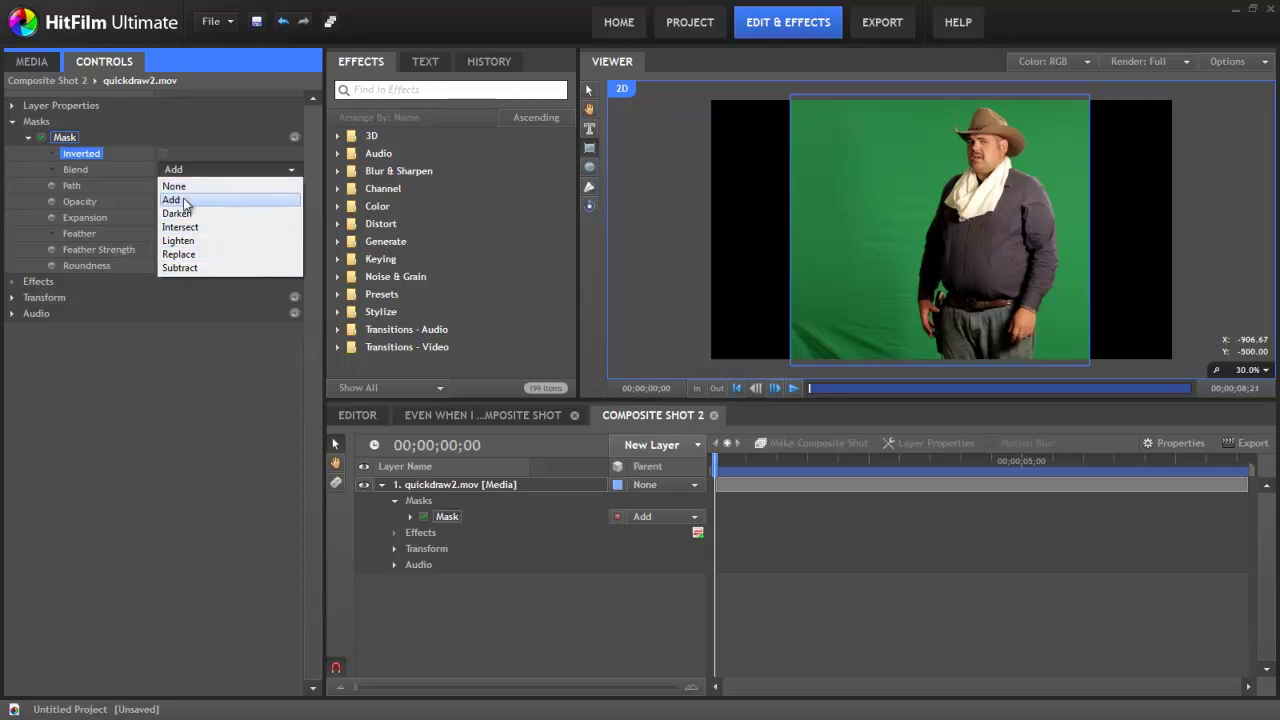
{"action": "left_click", "coordinate": [265, 205]}
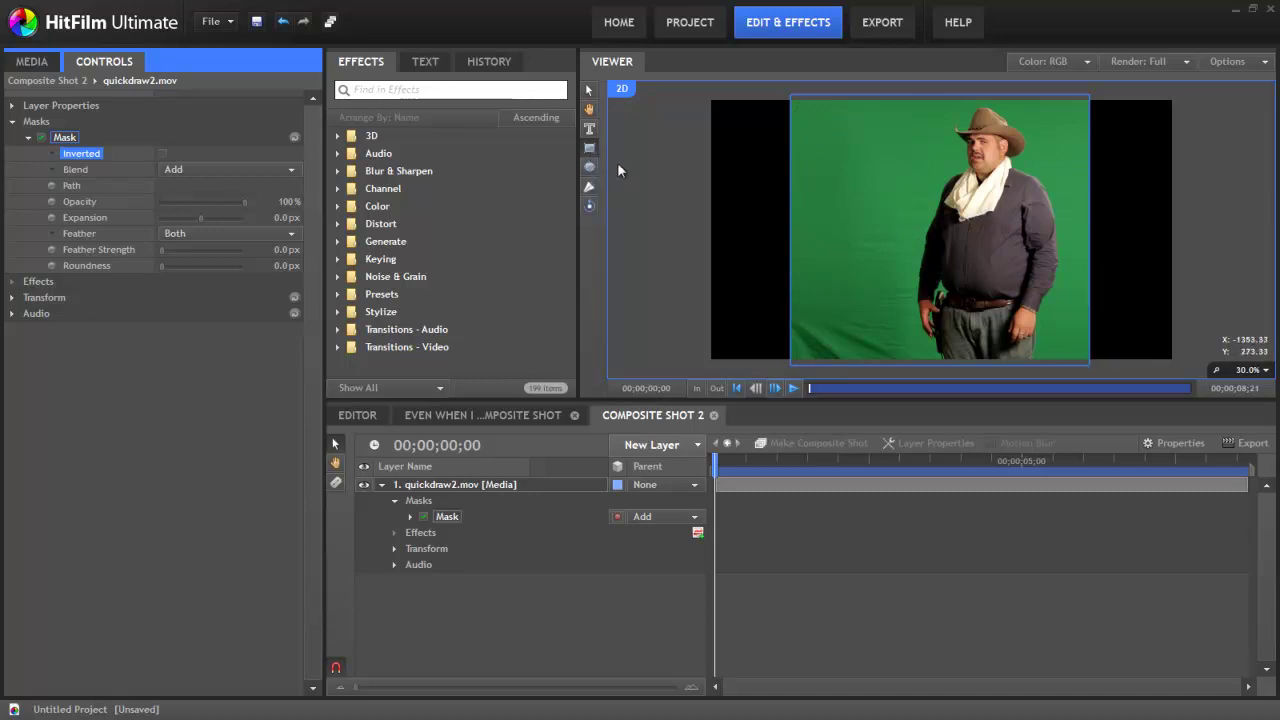
- Make the quickdraw2.mov layer slightly narrower by dragging its corner and side handles
{"action": "left_click", "coordinate": [590, 92]}
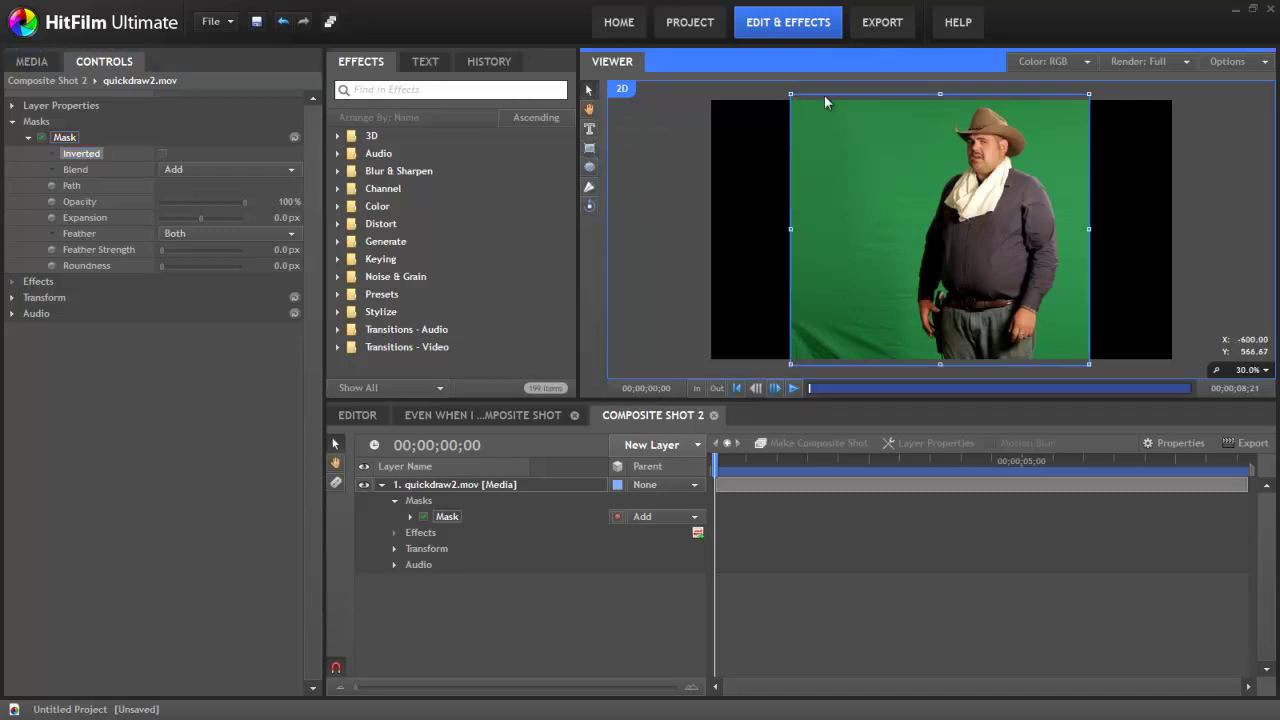
{"action": "mouse_move", "coordinate": [1089, 94]}
{"action": "left_mouse_down"}
{"action": "mouse_move", "coordinate": [1107, 89]}
{"action": "mouse_move", "coordinate": [1089, 95]}
{"action": "left_mouse_up"}
{"action": "mouse_move", "coordinate": [1091, 236]}
{"action": "left_mouse_down"}
{"action": "mouse_move", "coordinate": [1170, 240]}
{"action": "mouse_move", "coordinate": [1075, 243]}
{"action": "left_mouse_up"}
{"action": "mouse_move", "coordinate": [806, 94]}
{"action": "left_mouse_down"}
{"action": "mouse_move", "coordinate": [830, 74]}
{"action": "mouse_move", "coordinate": [810, 96]}
{"action": "left_mouse_up"}
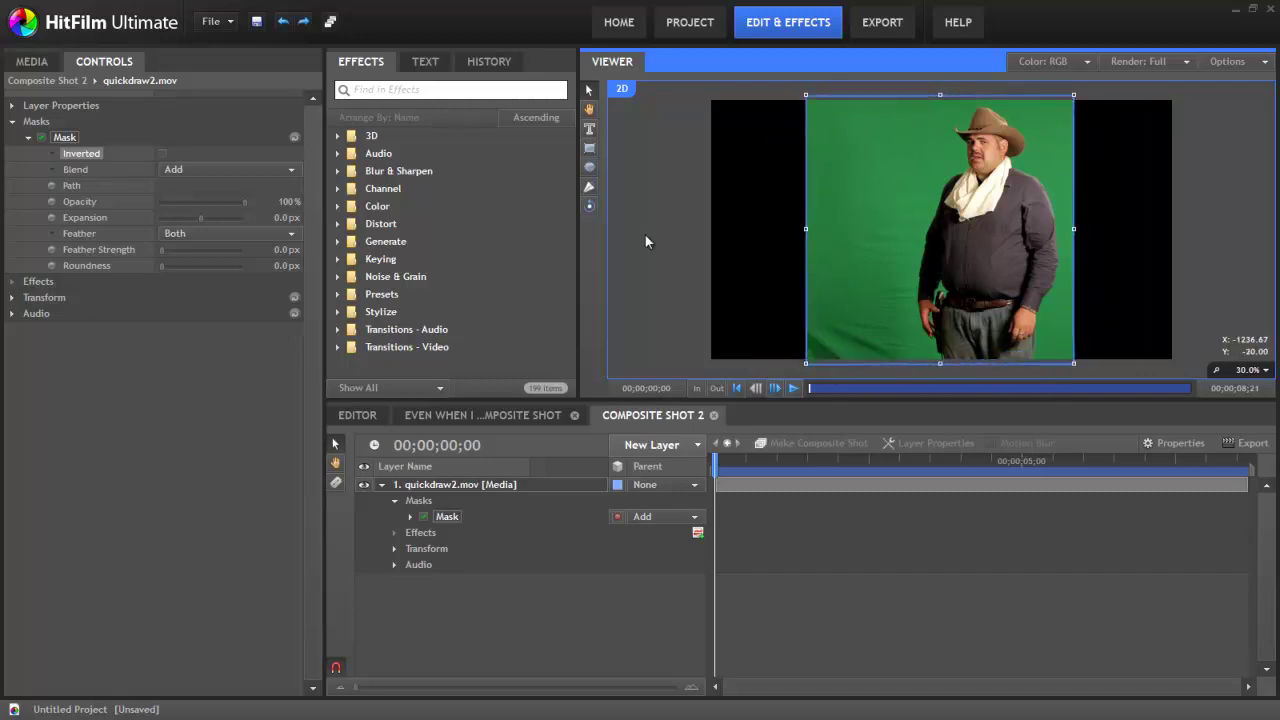
- Slant the mask's left edge inward at the top and add a point along that edge
{"action": "left_click", "coordinate": [589, 187]}
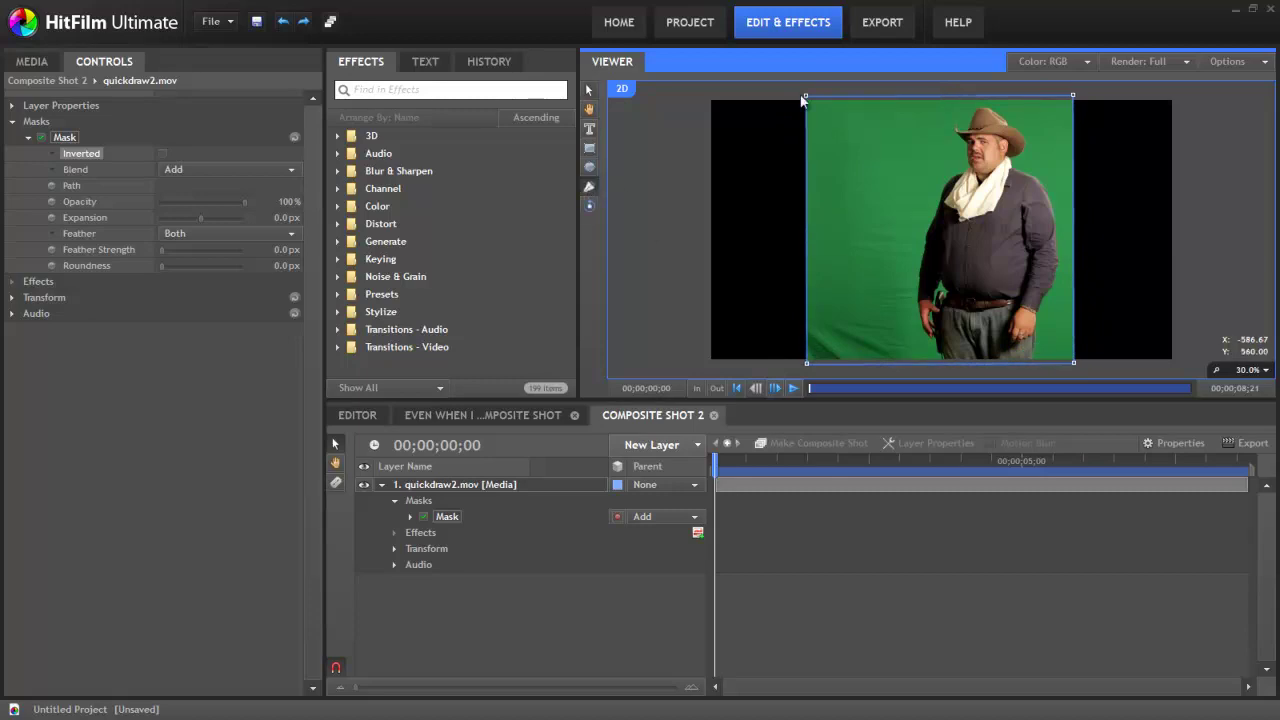
{"action": "mouse_move", "coordinate": [806, 362]}
{"action": "left_mouse_down"}
{"action": "mouse_move", "coordinate": [726, 366]}
{"action": "mouse_move", "coordinate": [834, 360]}
{"action": "mouse_move", "coordinate": [838, 254]}
{"action": "mouse_move", "coordinate": [822, 366]}
{"action": "mouse_move", "coordinate": [808, 362]}
{"action": "left_mouse_up"}
{"action": "mouse_move", "coordinate": [807, 96]}
{"action": "left_mouse_down"}
{"action": "mouse_move", "coordinate": [869, 88]}
{"action": "mouse_move", "coordinate": [819, 93]}
{"action": "left_mouse_up"}
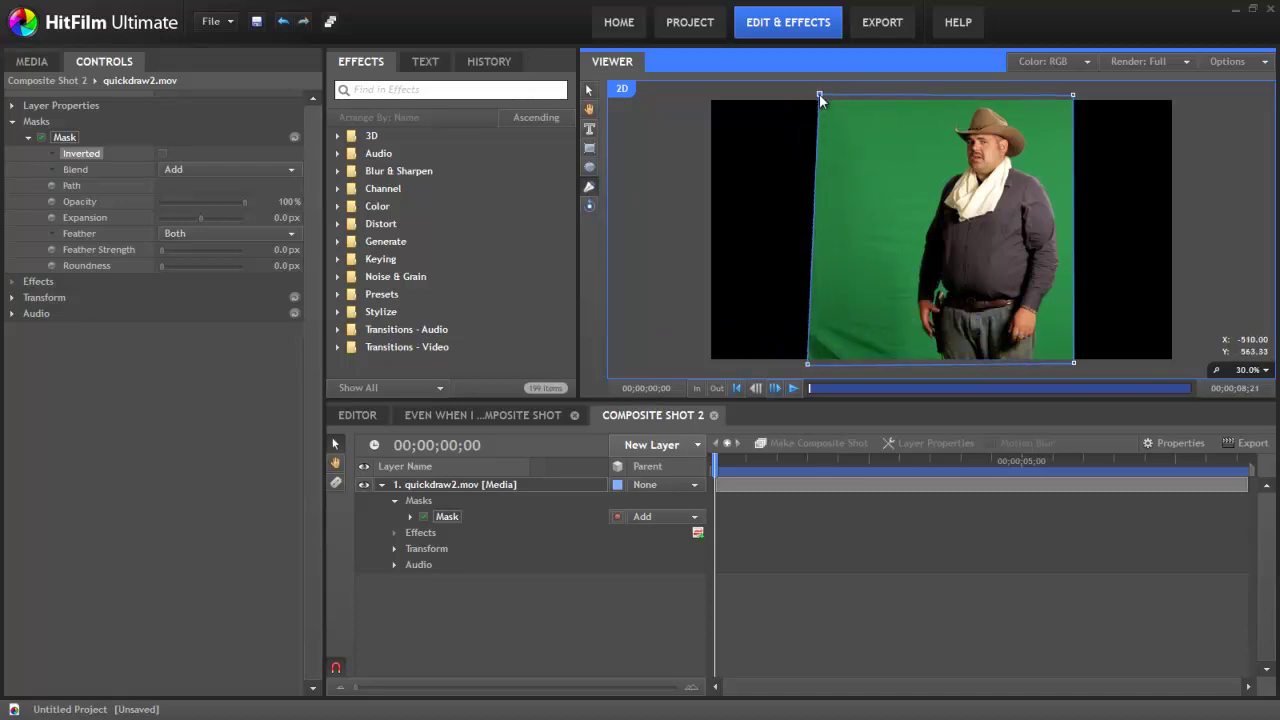
{"action": "left_click", "coordinate": [816, 203]}
{"action": "mouse_move", "coordinate": [813, 242]}
{"action": "left_mouse_down"}
{"action": "mouse_move", "coordinate": [814, 254]}
{"action": "mouse_move", "coordinate": [844, 256]}
{"action": "mouse_move", "coordinate": [852, 200]}
{"action": "mouse_move", "coordinate": [829, 234]}
{"action": "mouse_move", "coordinate": [849, 217]}
{"action": "mouse_move", "coordinate": [813, 234]}
{"action": "left_mouse_up"}
{"action": "mouse_move", "coordinate": [288, 201]}
{"action": "left_mouse_down"}
{"action": "mouse_move", "coordinate": [200, 204]}
{"action": "mouse_move", "coordinate": [285, 204]}
{"action": "left_mouse_up"}
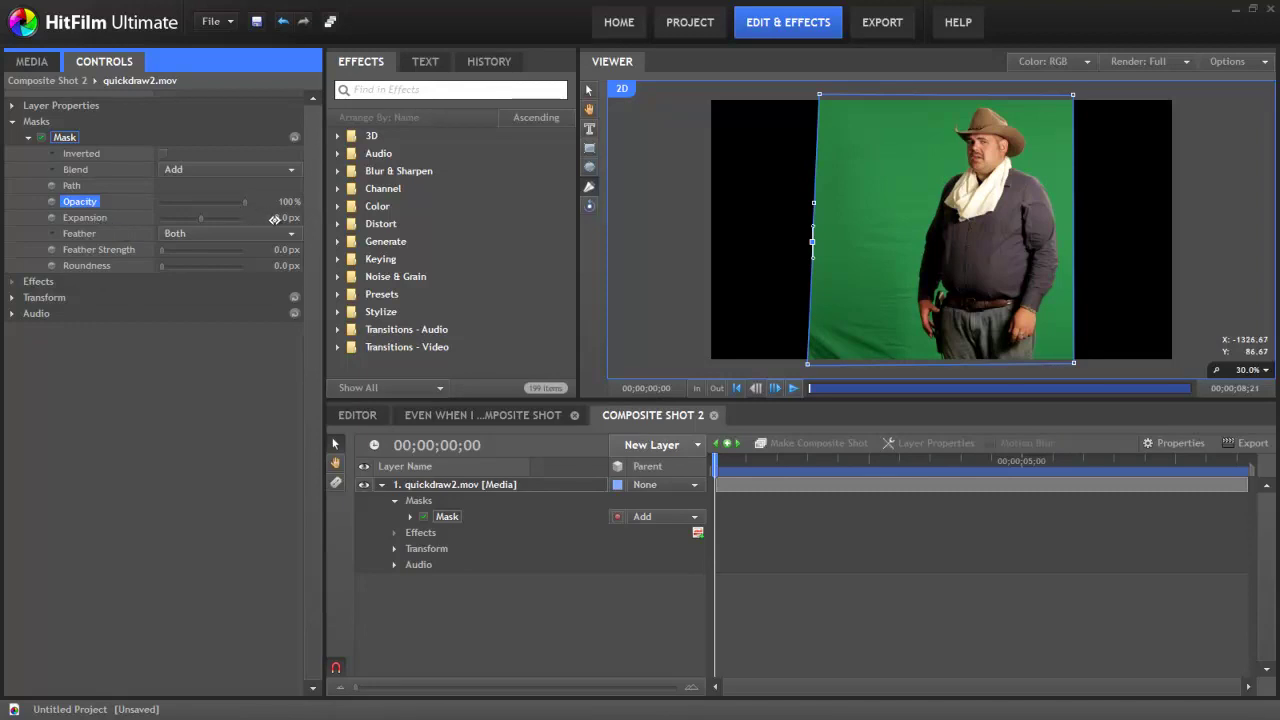
{"action": "left_click_drag", "start_coordinate": [280, 218], "coordinate": [115, 218]}
{"action": "key", "text": "ctrl+z"}
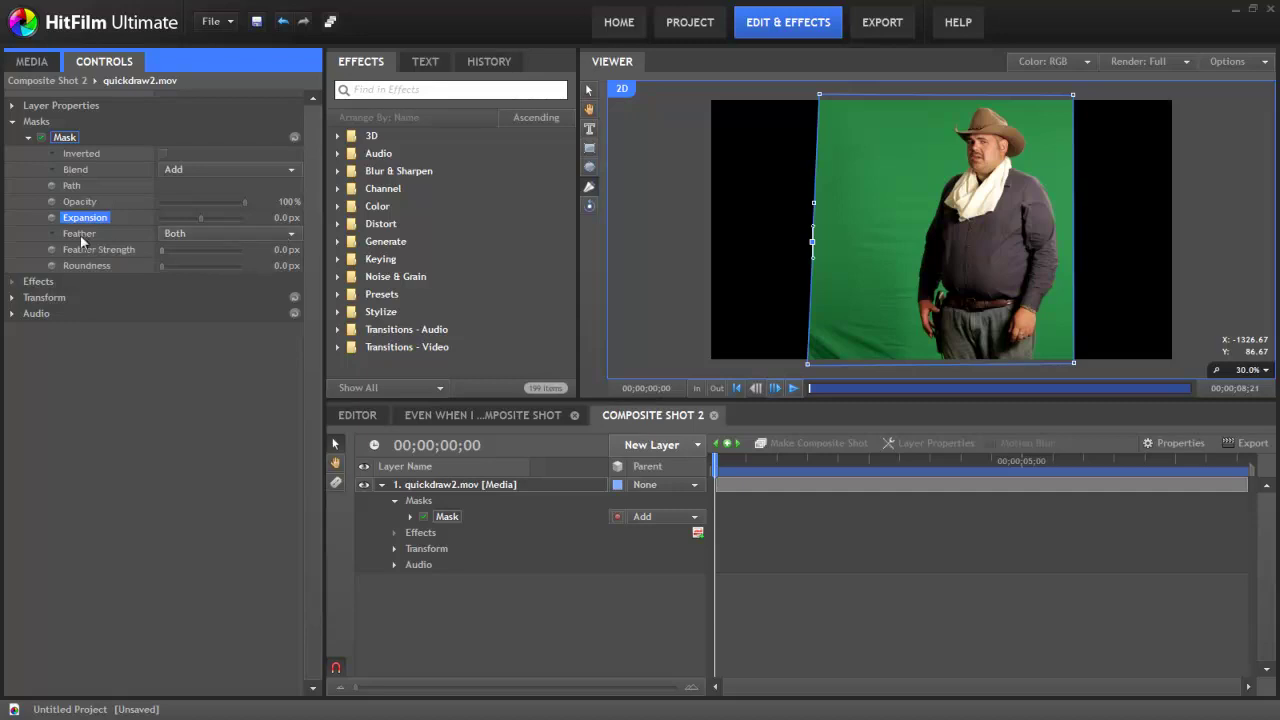
- Feather the mask by about 112 px, trying Out, then In, then Both directions
{"action": "left_click", "coordinate": [163, 252]}
{"action": "left_click_drag", "start_coordinate": [162, 249], "coordinate": [202, 249]}
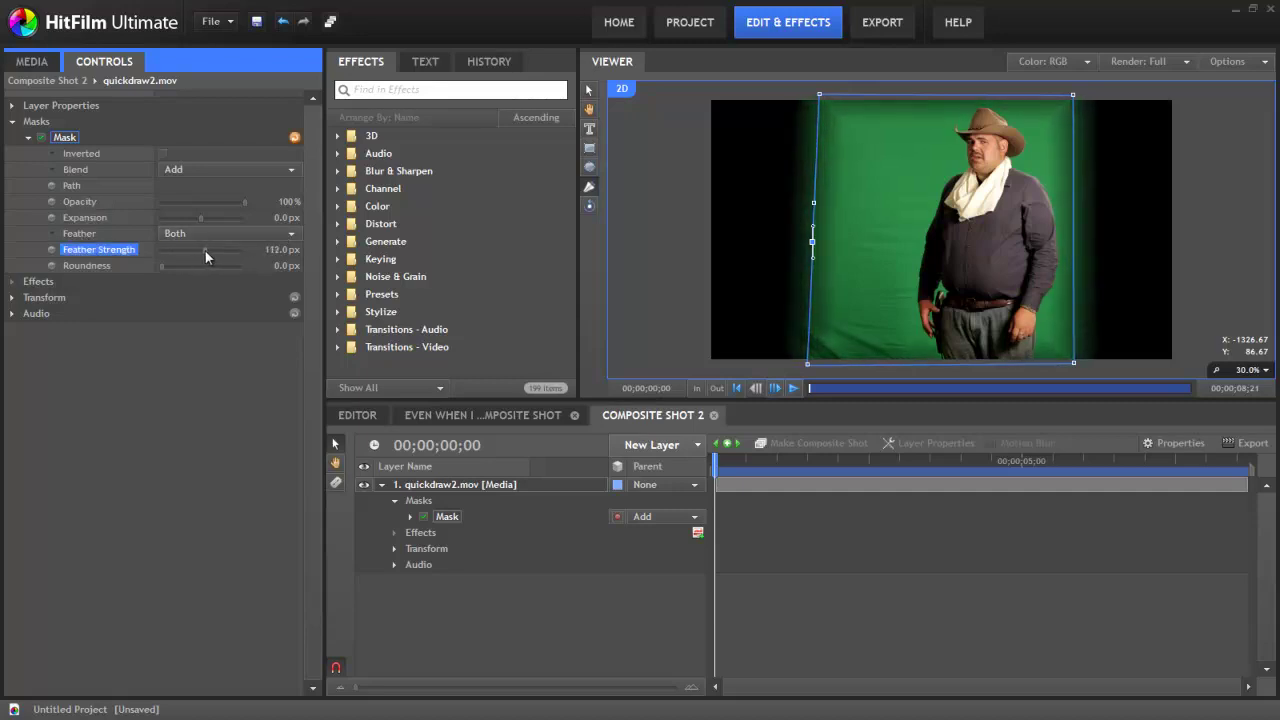
{"action": "left_click", "coordinate": [285, 233]}
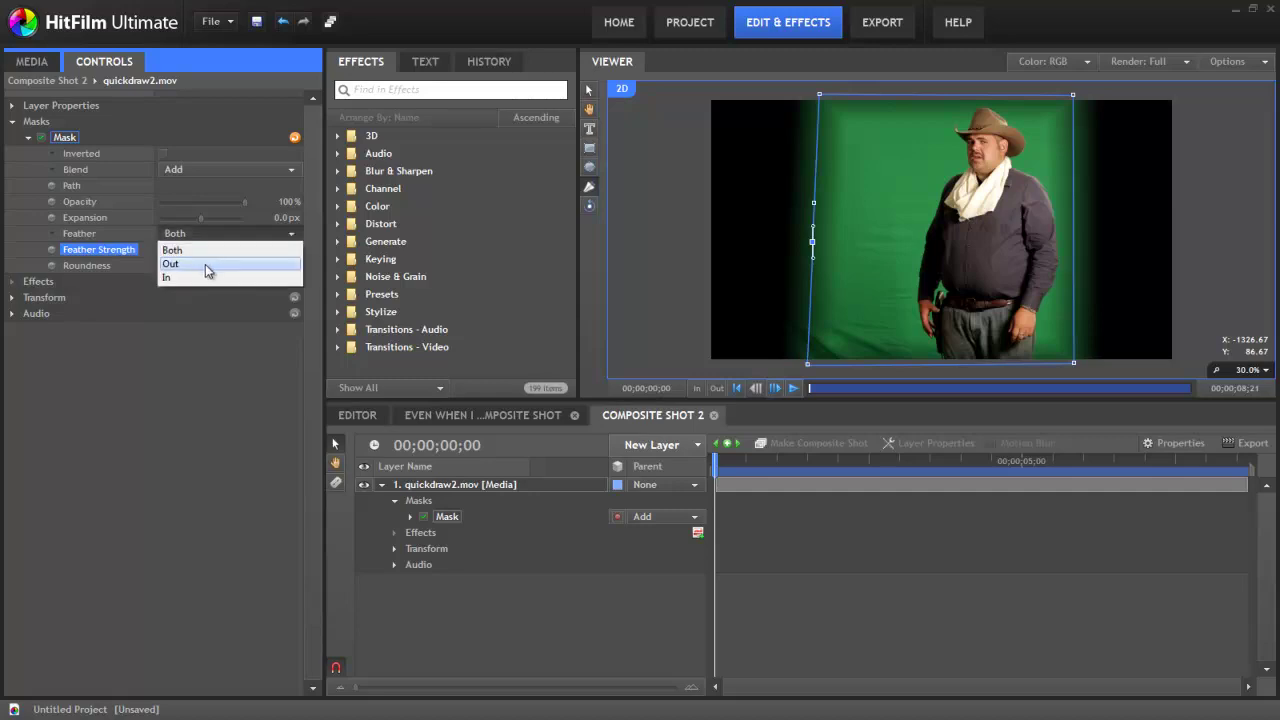
{"action": "left_click", "coordinate": [205, 264]}
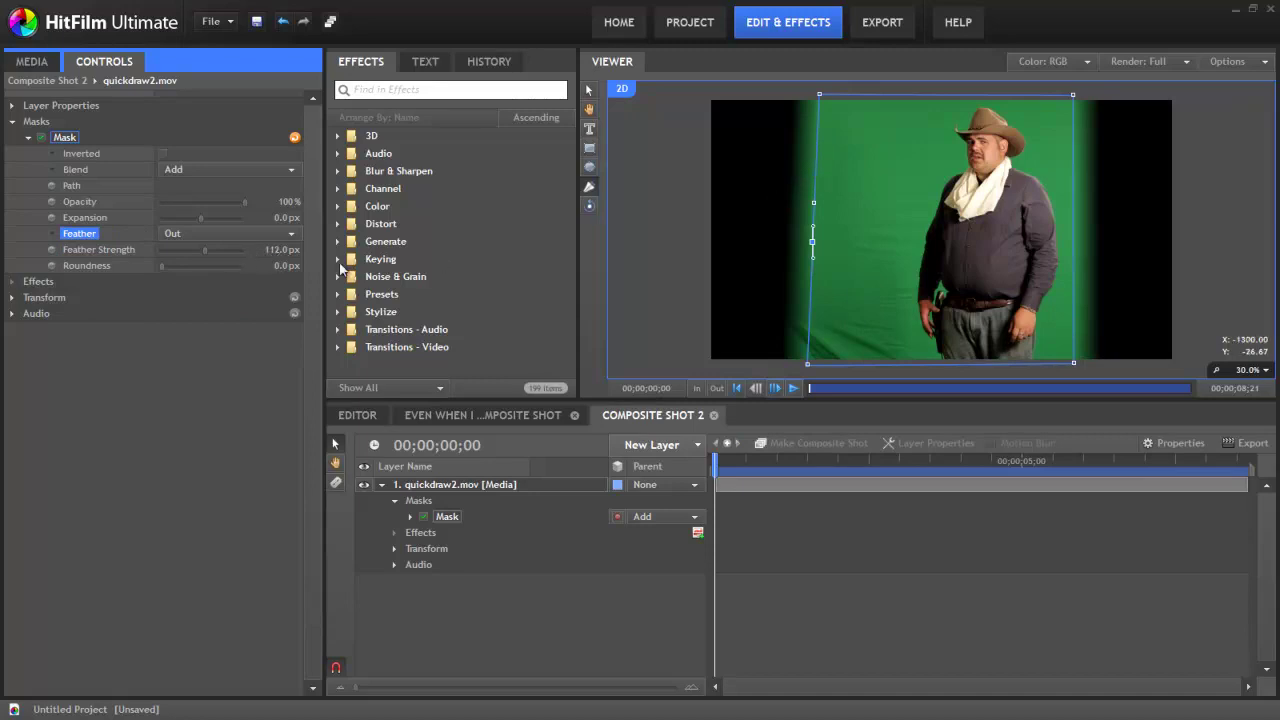
{"action": "left_click", "coordinate": [293, 233]}
{"action": "left_click", "coordinate": [168, 277]}
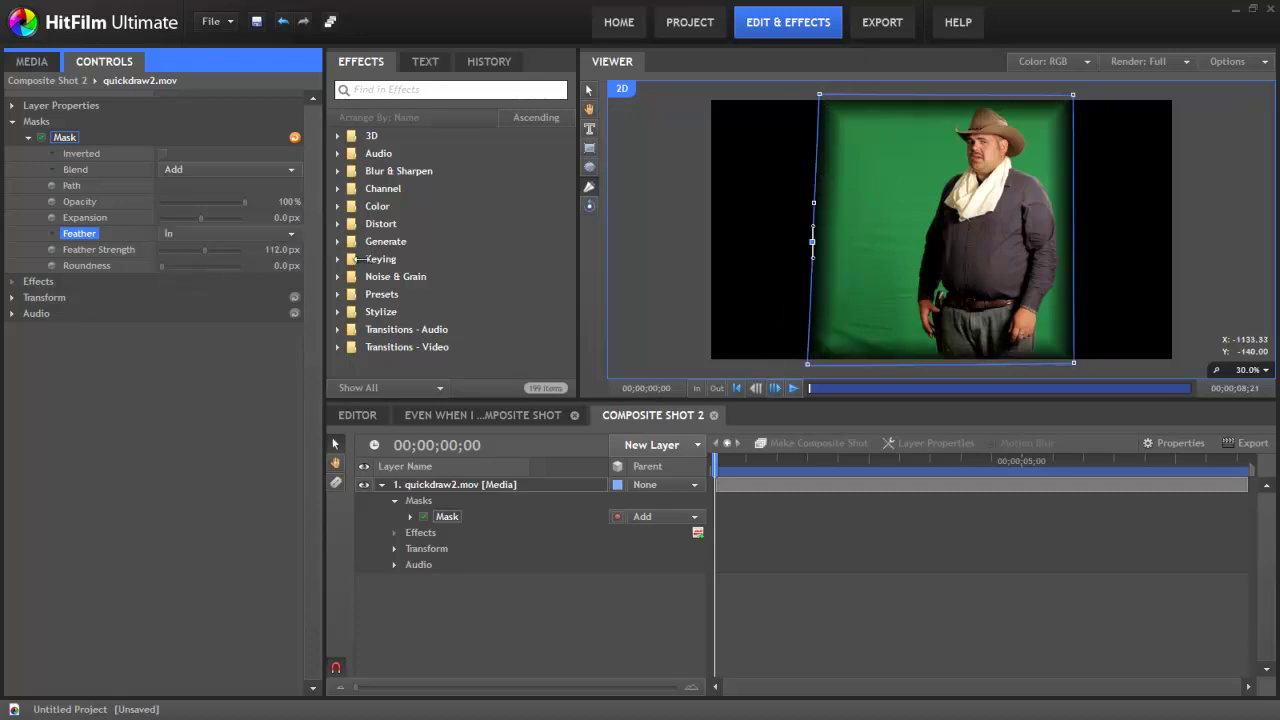
{"action": "left_click", "coordinate": [225, 234]}
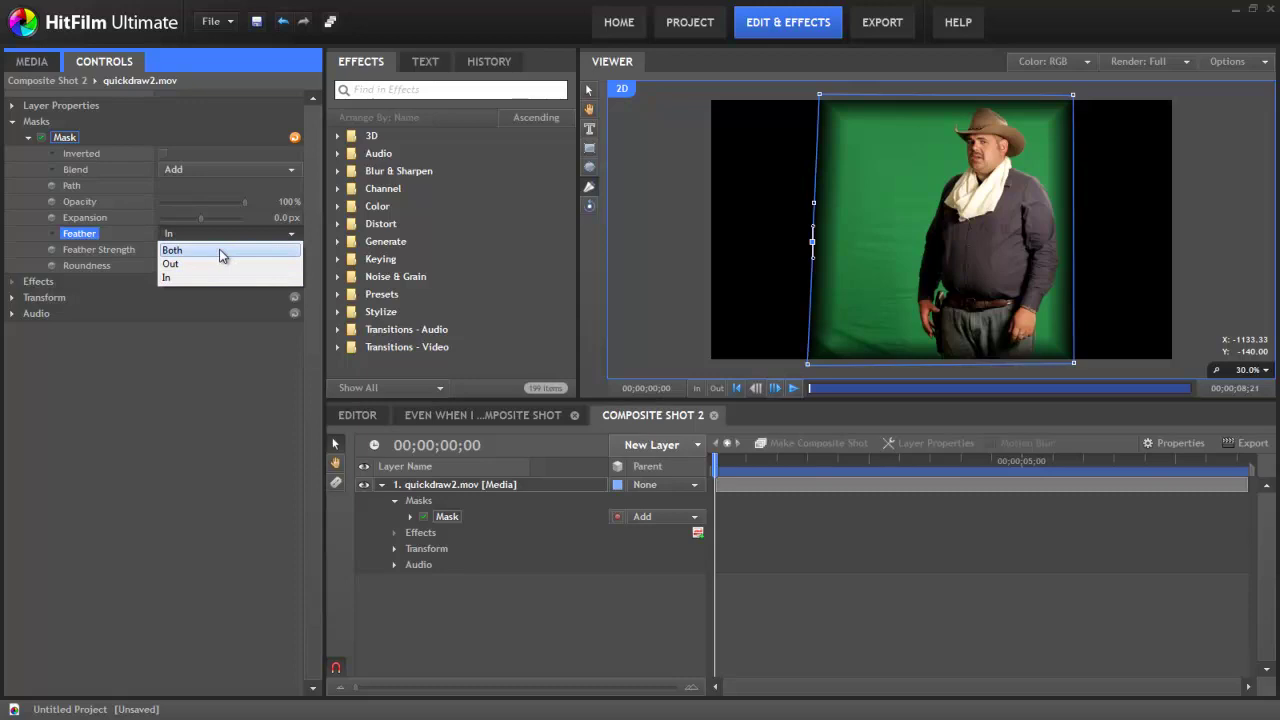
{"action": "left_click", "coordinate": [222, 252]}
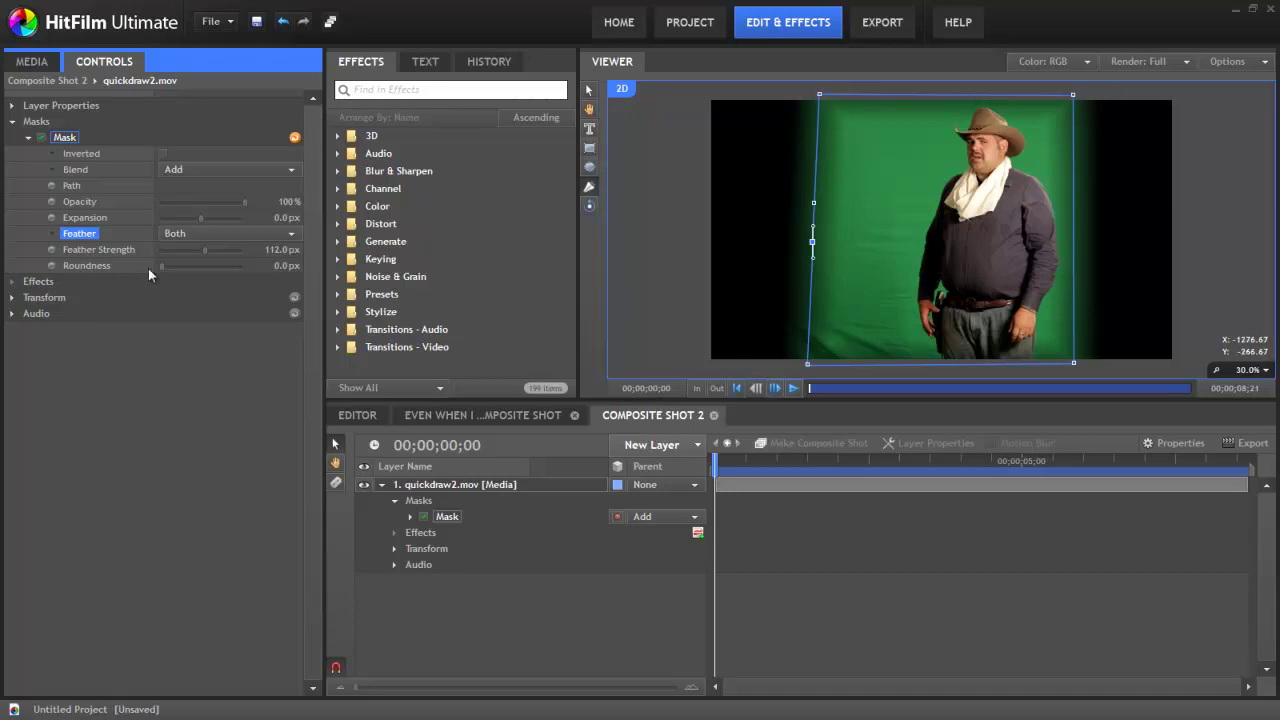
- Try 200 px mask roundness, reset it to 0 px, and expand the 3D effects folder
{"action": "mouse_move", "coordinate": [162, 264]}
{"action": "left_mouse_down"}
{"action": "mouse_move", "coordinate": [242, 260]}
{"action": "mouse_move", "coordinate": [141, 255]}
{"action": "left_mouse_up"}
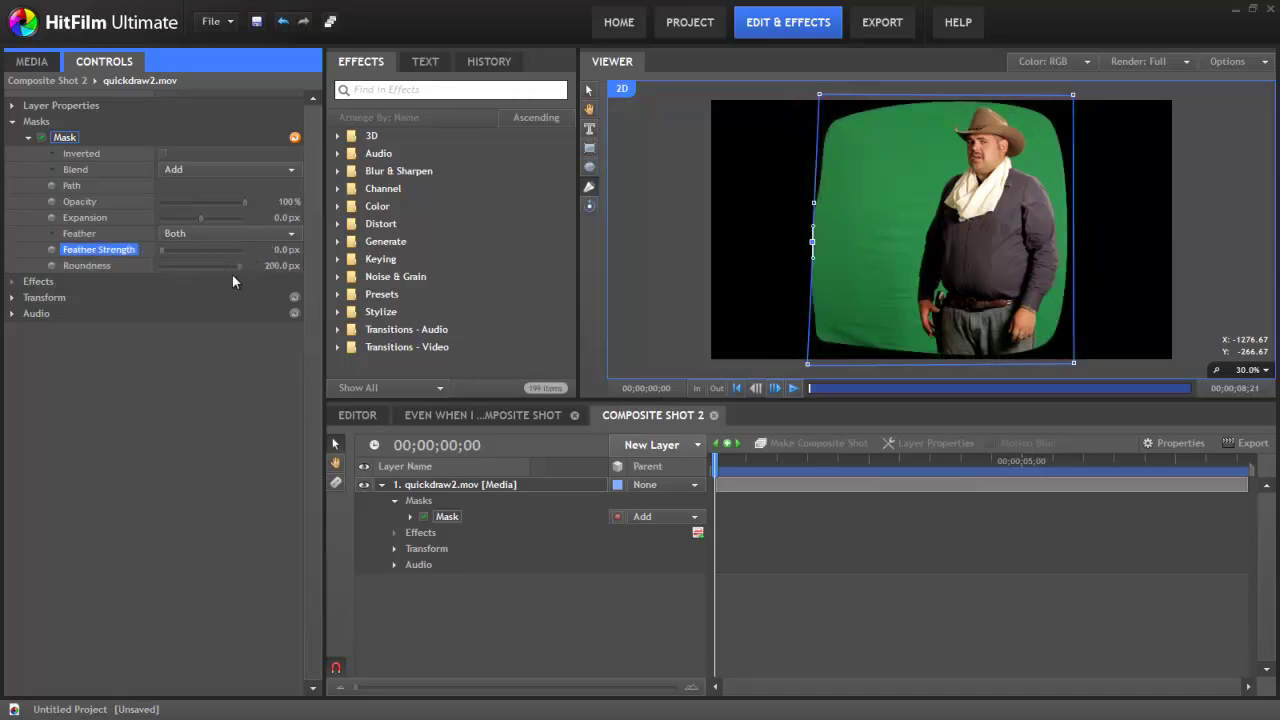
{"action": "mouse_move", "coordinate": [238, 264]}
{"action": "left_mouse_down"}
{"action": "mouse_move", "coordinate": [147, 263]}
{"action": "mouse_move", "coordinate": [246, 261]}
{"action": "left_mouse_up"}
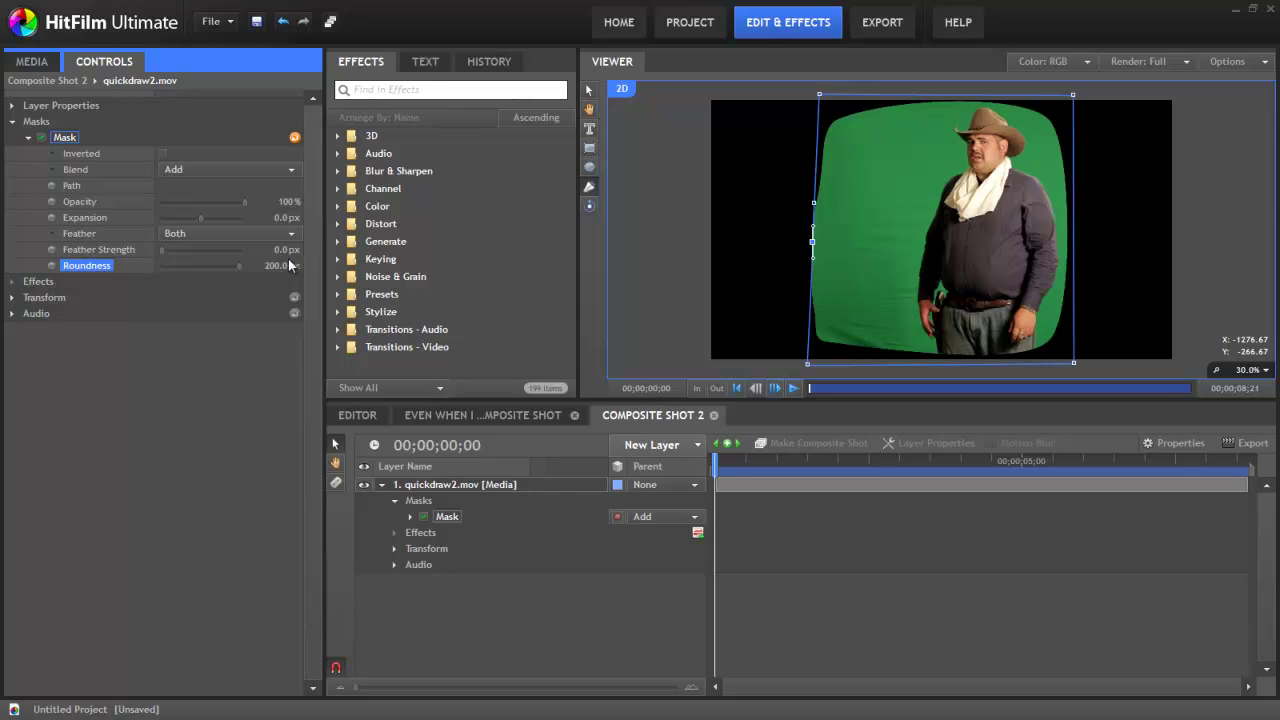
{"action": "left_click_drag", "start_coordinate": [238, 264], "coordinate": [158, 264]}
{"action": "left_click", "coordinate": [338, 135]}
- Apply the Gunfire 3D effect to quickdraw2.mov, accepting the added camera layer
{"action": "left_click_drag", "start_coordinate": [371, 262], "coordinate": [452, 486]}
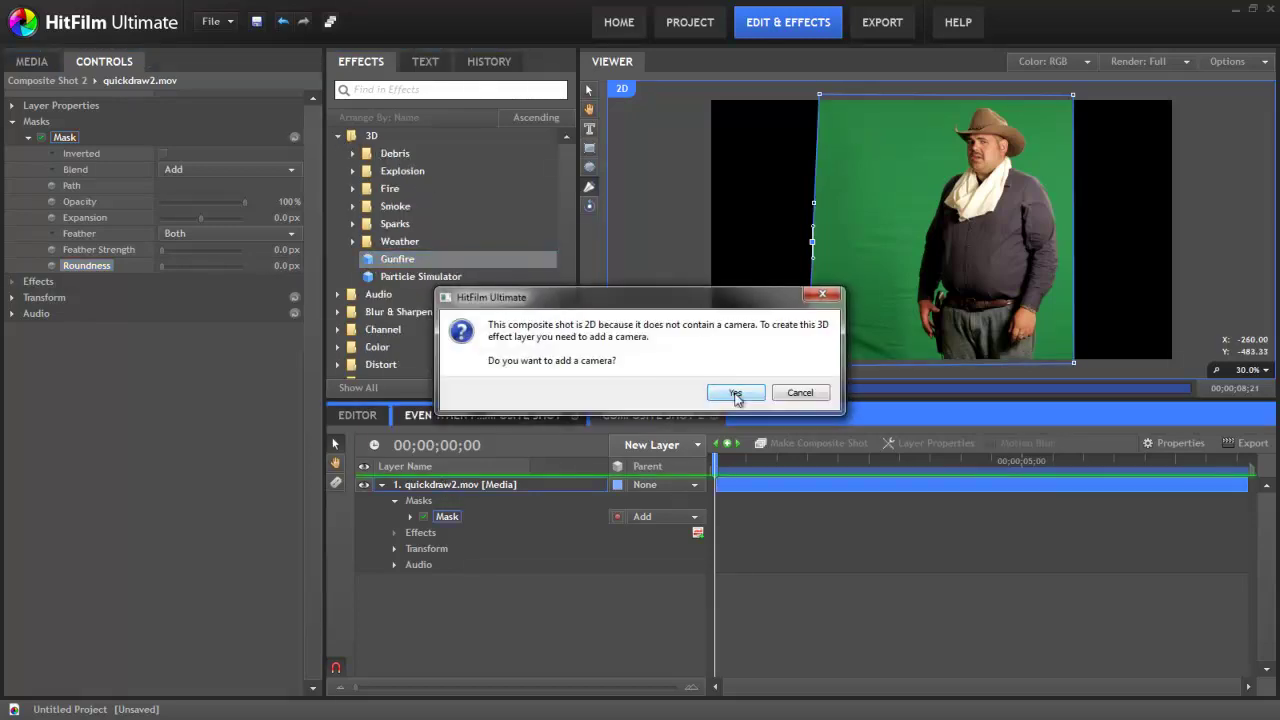
{"action": "left_click", "coordinate": [735, 392]}
{"action": "scroll", "coordinate": [1014, 249], "scroll_direction": "down", "scroll_amount": 2}
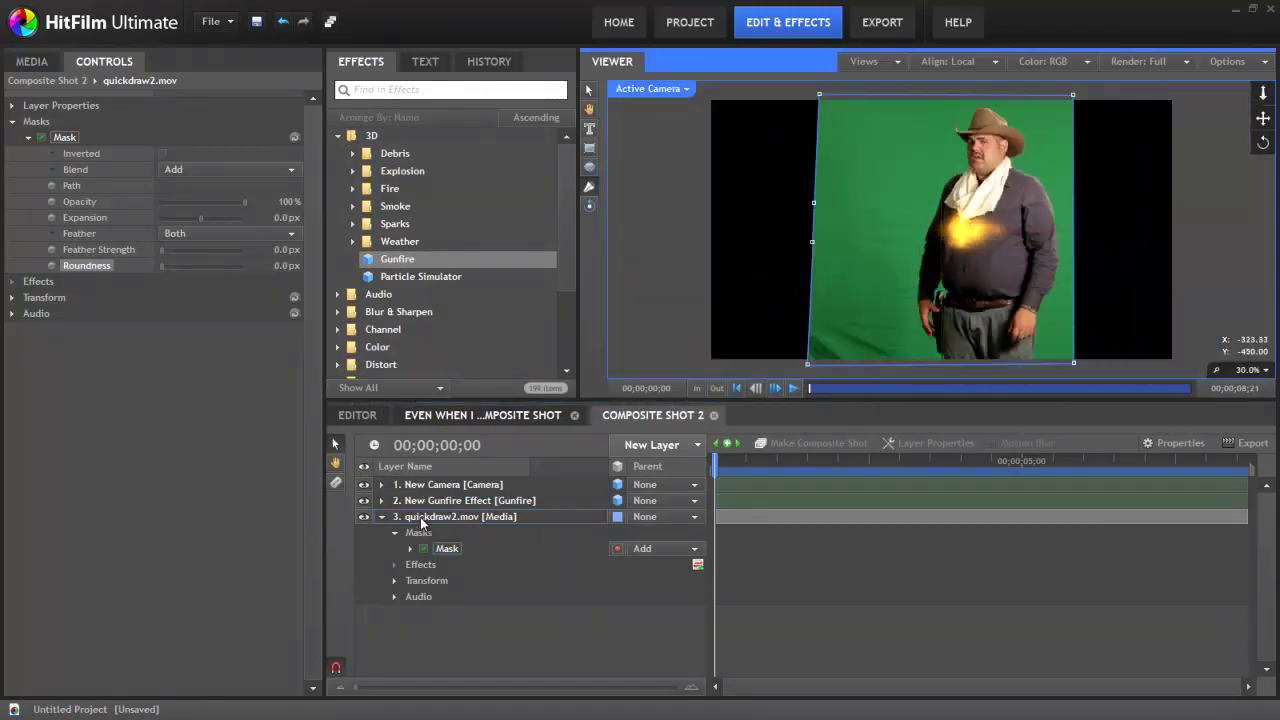
{"action": "left_click", "coordinate": [381, 500]}
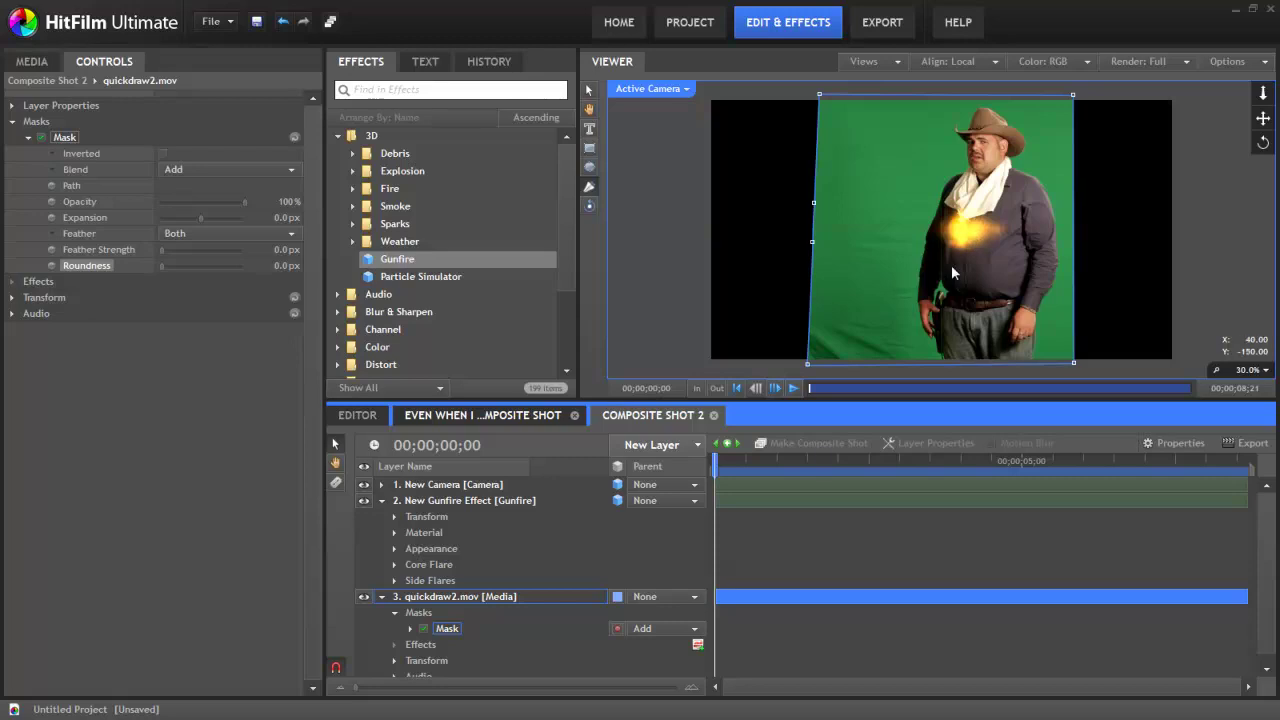
- Convert the New Gunfire Effect layer into its own composite shot and return to Composite Shot 2
{"action": "left_click", "coordinate": [483, 503]}
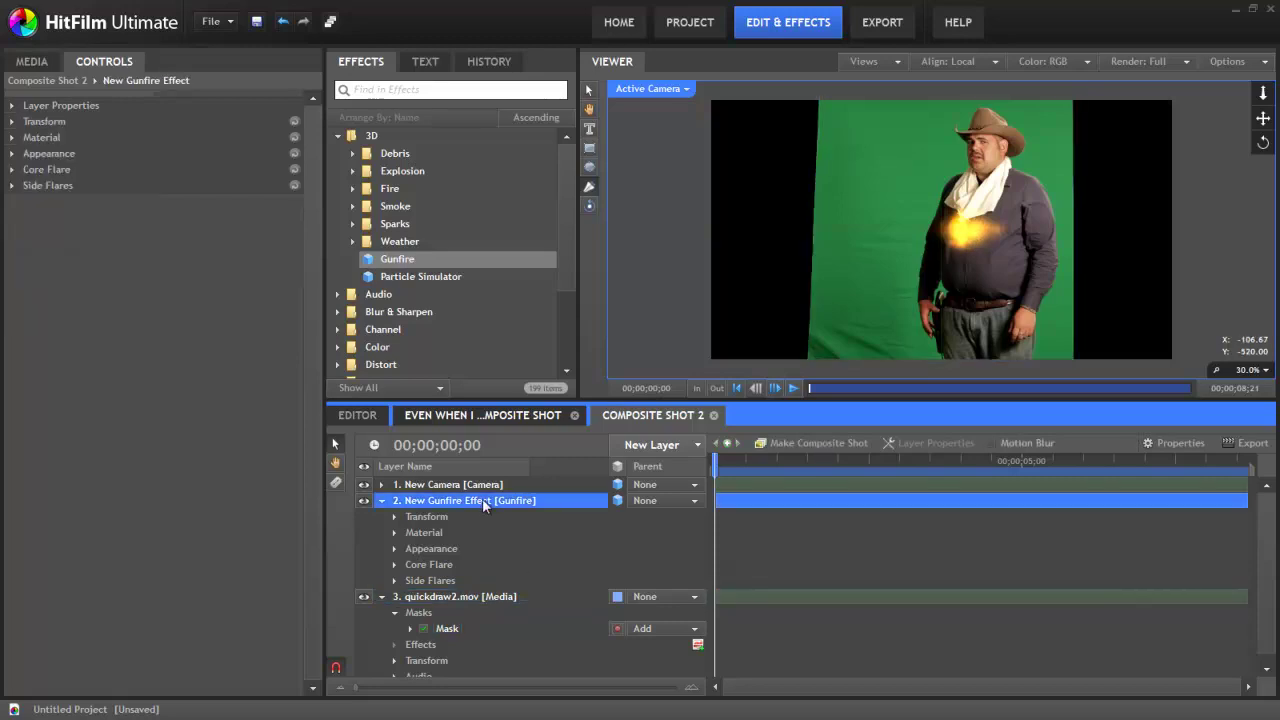
{"action": "right_click", "coordinate": [483, 503]}
{"action": "left_click", "coordinate": [557, 620]}
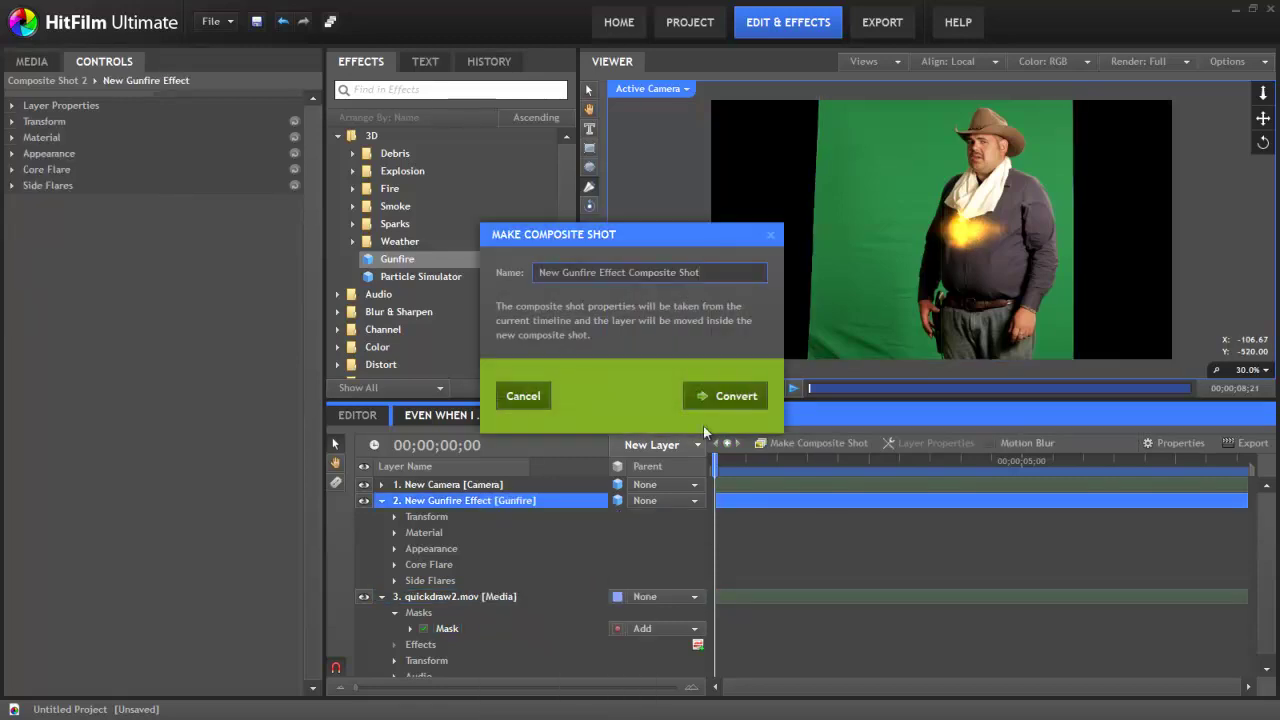
{"action": "left_click", "coordinate": [736, 396]}
{"action": "left_click", "coordinate": [653, 415]}
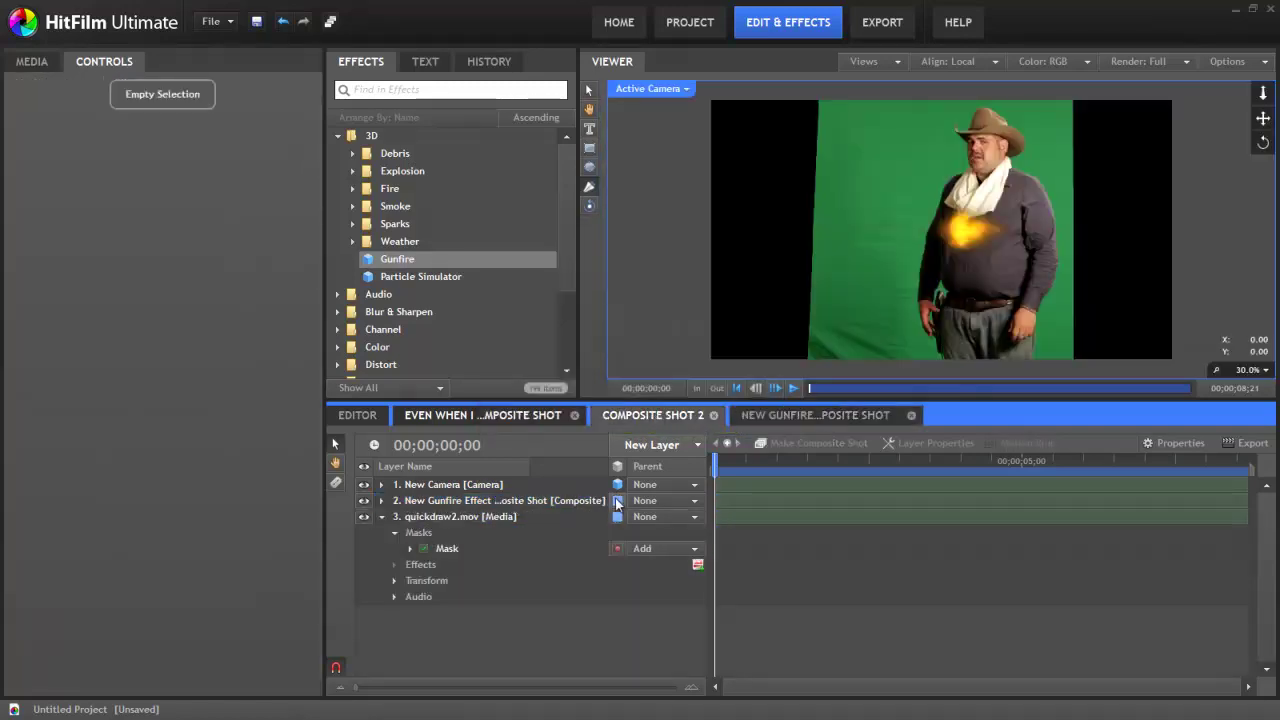
- Draw an ellipse mask over the gunfire flash, then remove the gunfire composite layer
{"action": "left_click", "coordinate": [381, 501]}
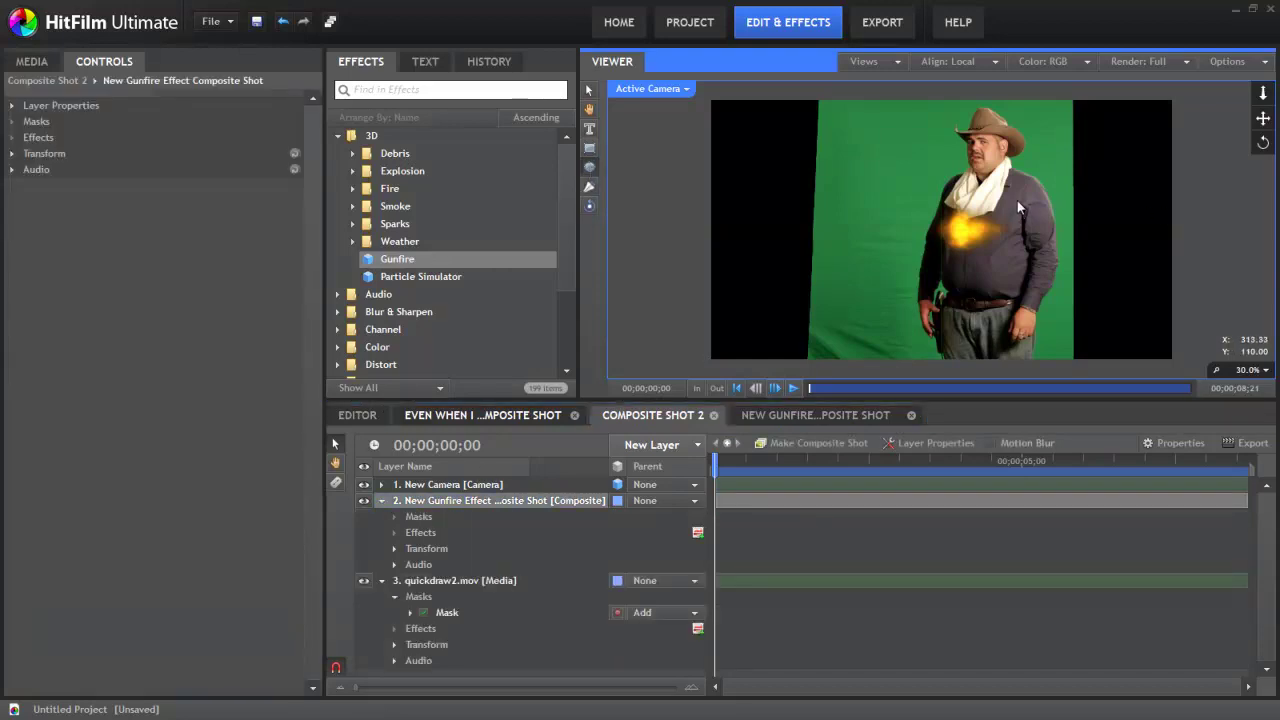
{"action": "mouse_move", "coordinate": [1015, 205]}
{"action": "left_mouse_down"}
{"action": "mouse_move", "coordinate": [995, 235]}
{"action": "mouse_move", "coordinate": [935, 268]}
{"action": "mouse_move", "coordinate": [958, 276]}
{"action": "left_mouse_up"}
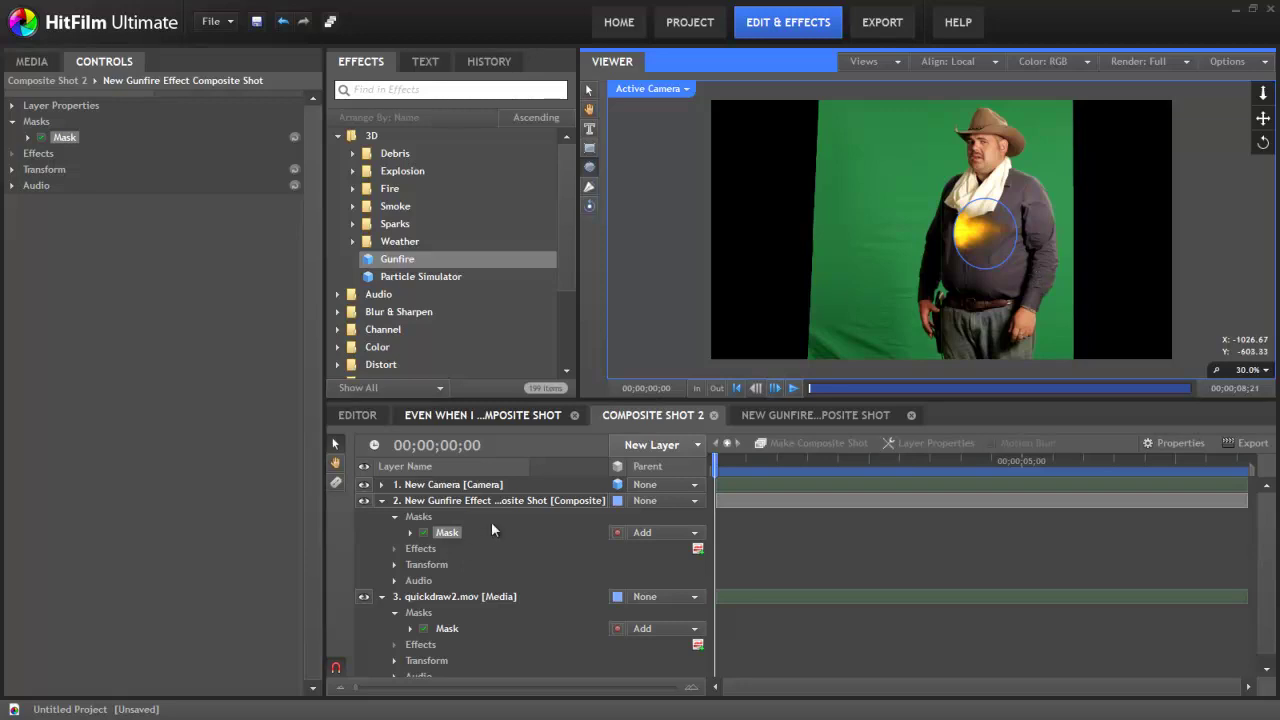
{"action": "right_click", "coordinate": [526, 500]}
{"action": "left_click", "coordinate": [577, 442]}
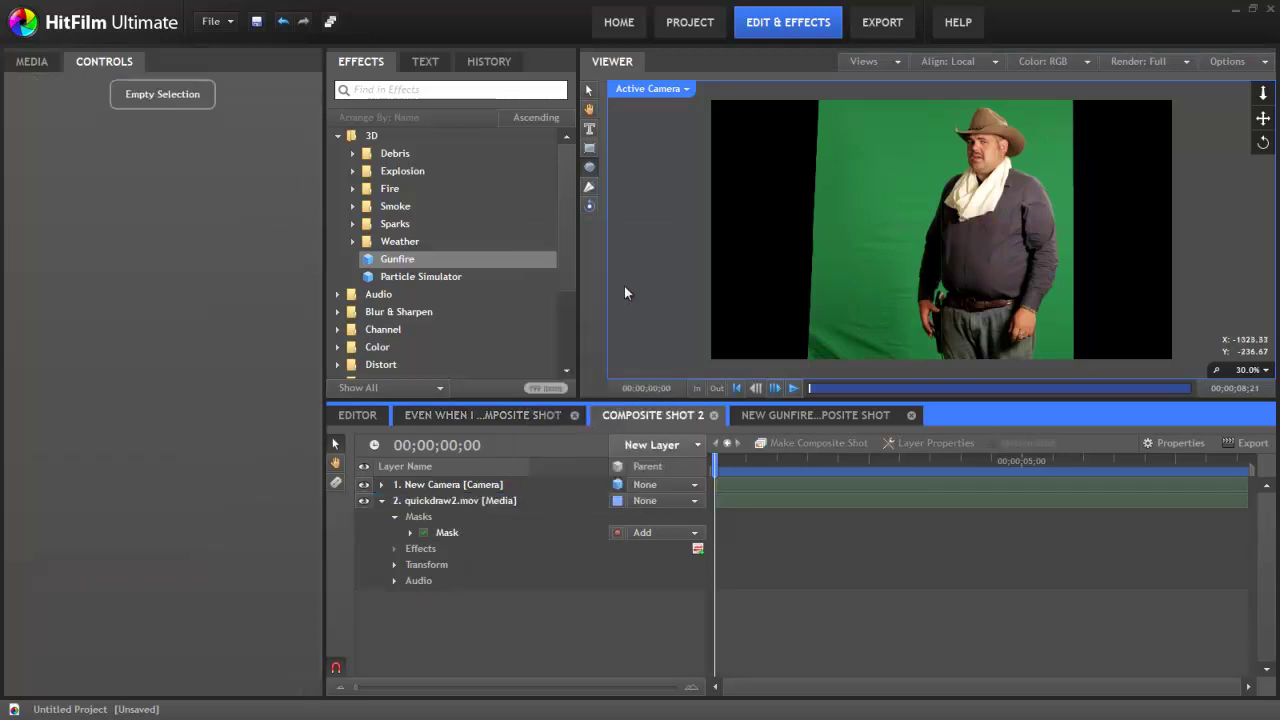
- Draw a closed freehand Bezier mask over the upper-left of quickdraw2.mov, rounding its top edge
{"action": "left_click", "coordinate": [590, 200]}
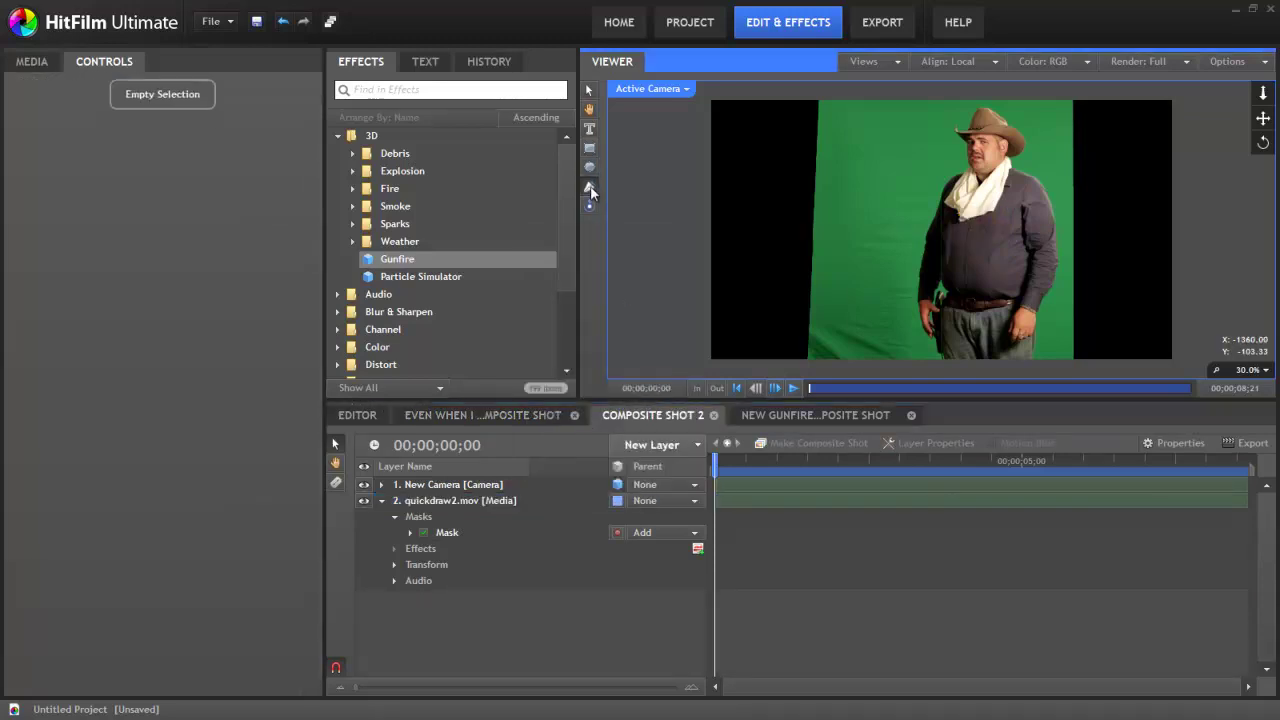
{"action": "left_click", "coordinate": [459, 497]}
{"action": "left_click", "coordinate": [879, 103]}
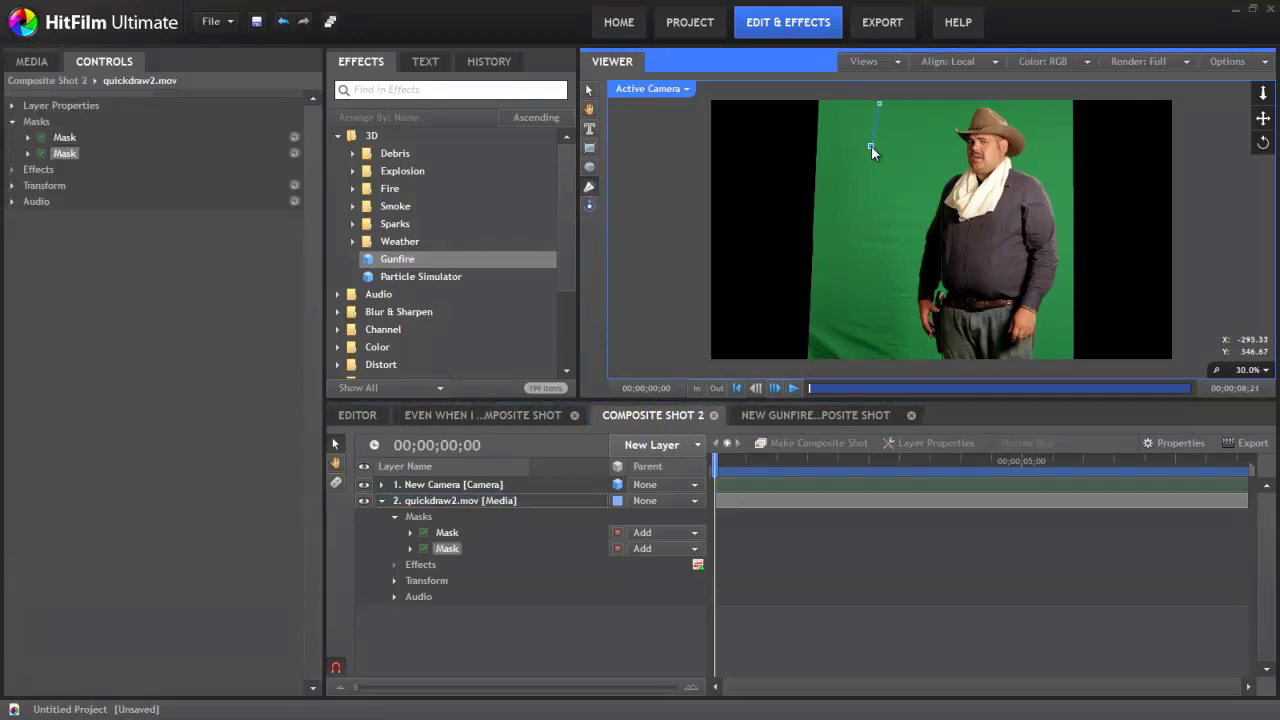
{"action": "left_click_drag", "start_coordinate": [857, 160], "coordinate": [847, 170]}
{"action": "left_click", "coordinate": [818, 171]}
{"action": "left_click", "coordinate": [731, 171]}
{"action": "left_click_drag", "start_coordinate": [699, 124], "coordinate": [752, 95]}
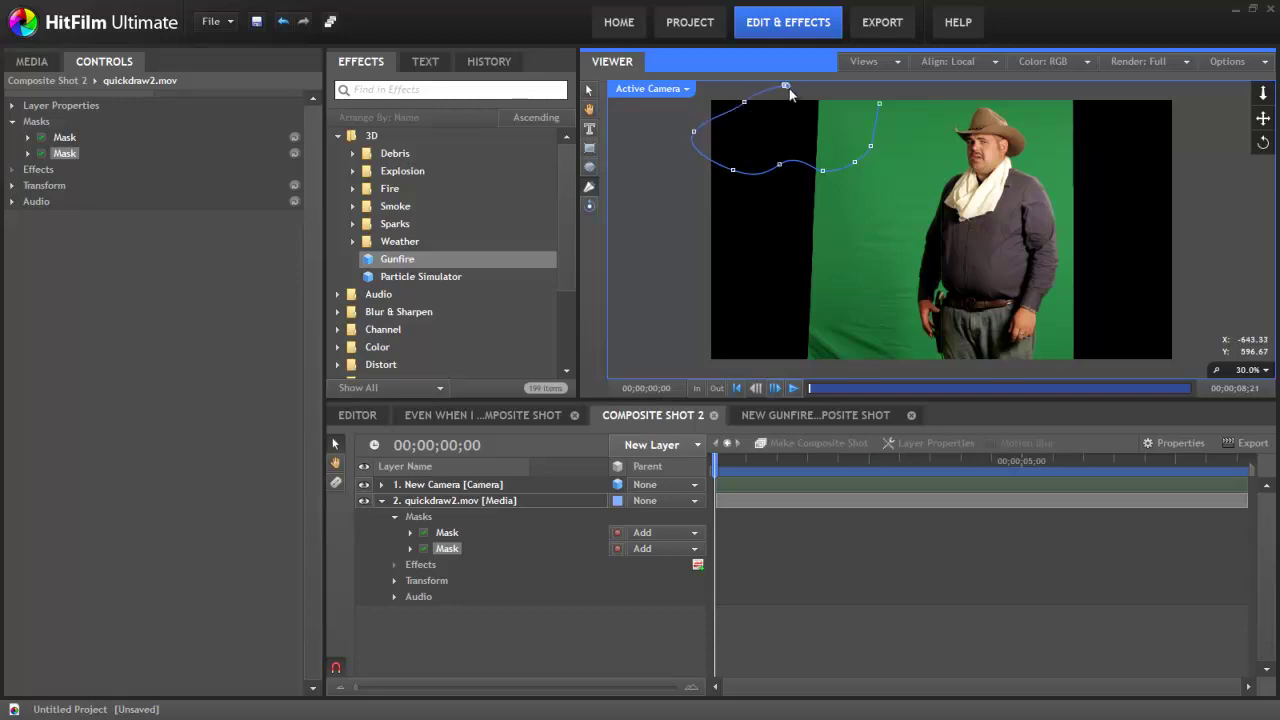
{"action": "left_click_drag", "start_coordinate": [842, 89], "coordinate": [857, 89]}
{"action": "left_click", "coordinate": [879, 103]}
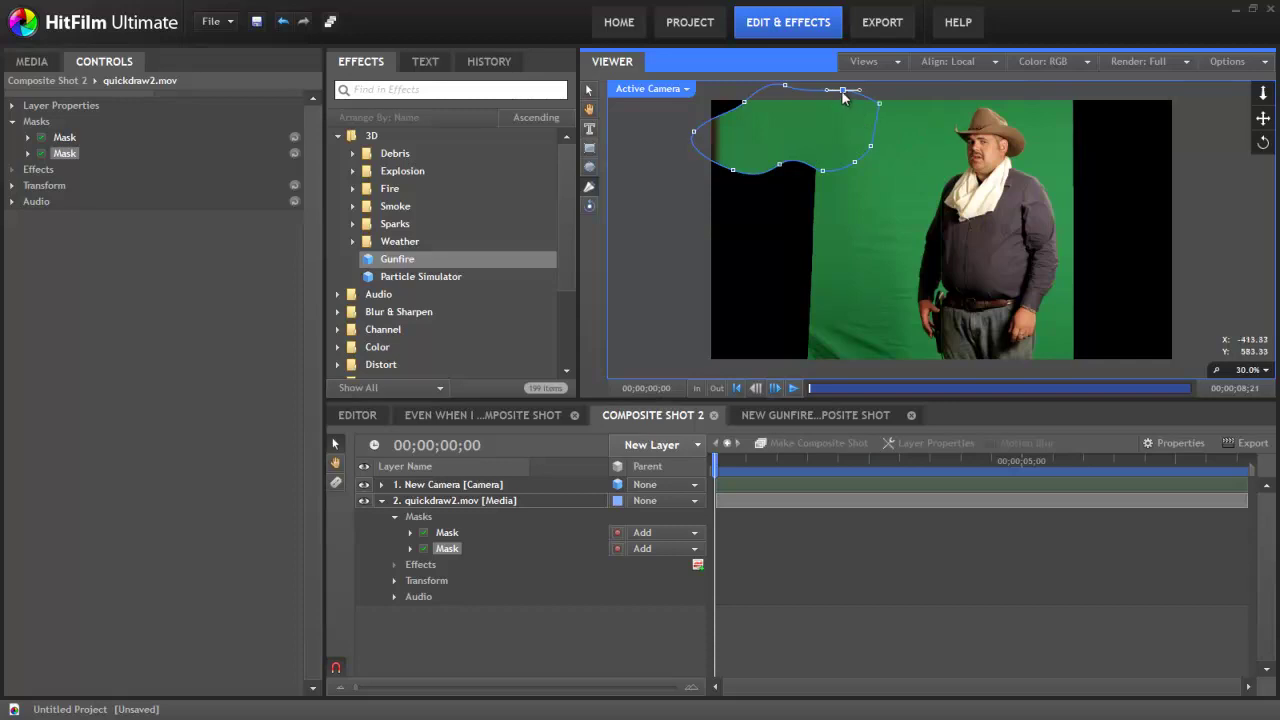
{"action": "left_click_drag", "start_coordinate": [790, 88], "coordinate": [735, 113]}
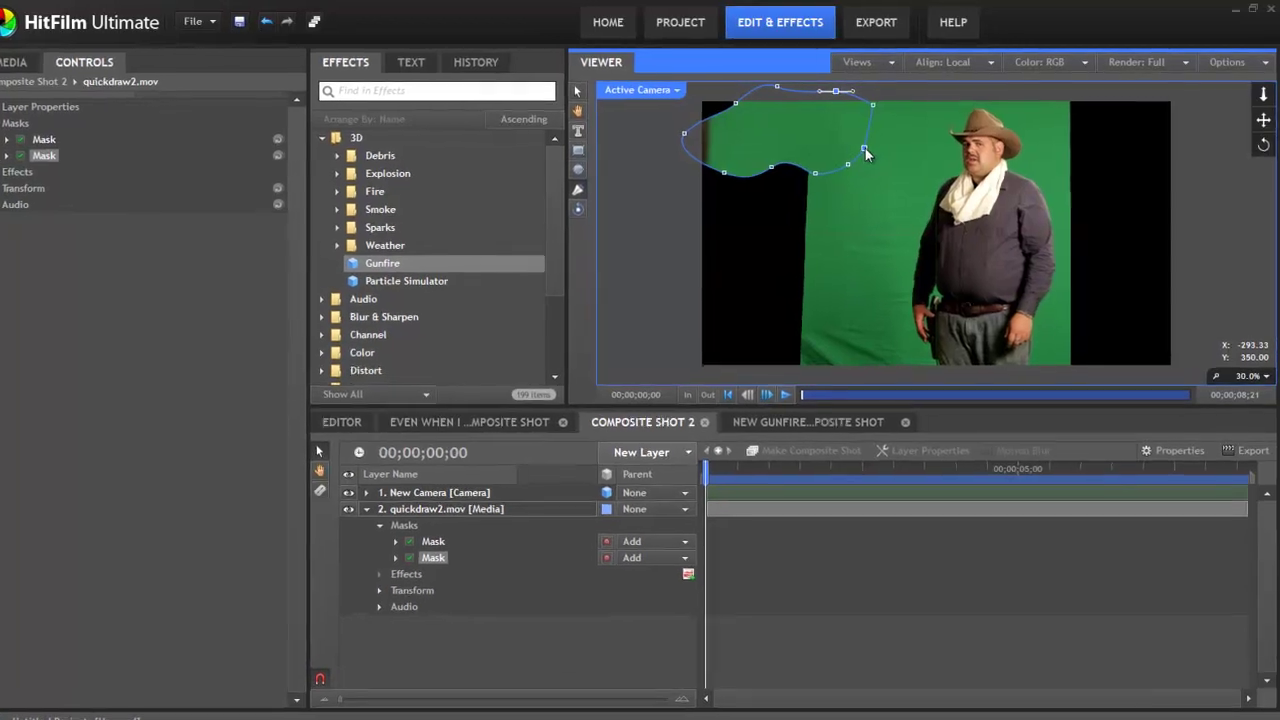
- Try locked and then unlocked curved tangents on the mask's right point, reshaping the curve
{"action": "right_click", "coordinate": [866, 152]}
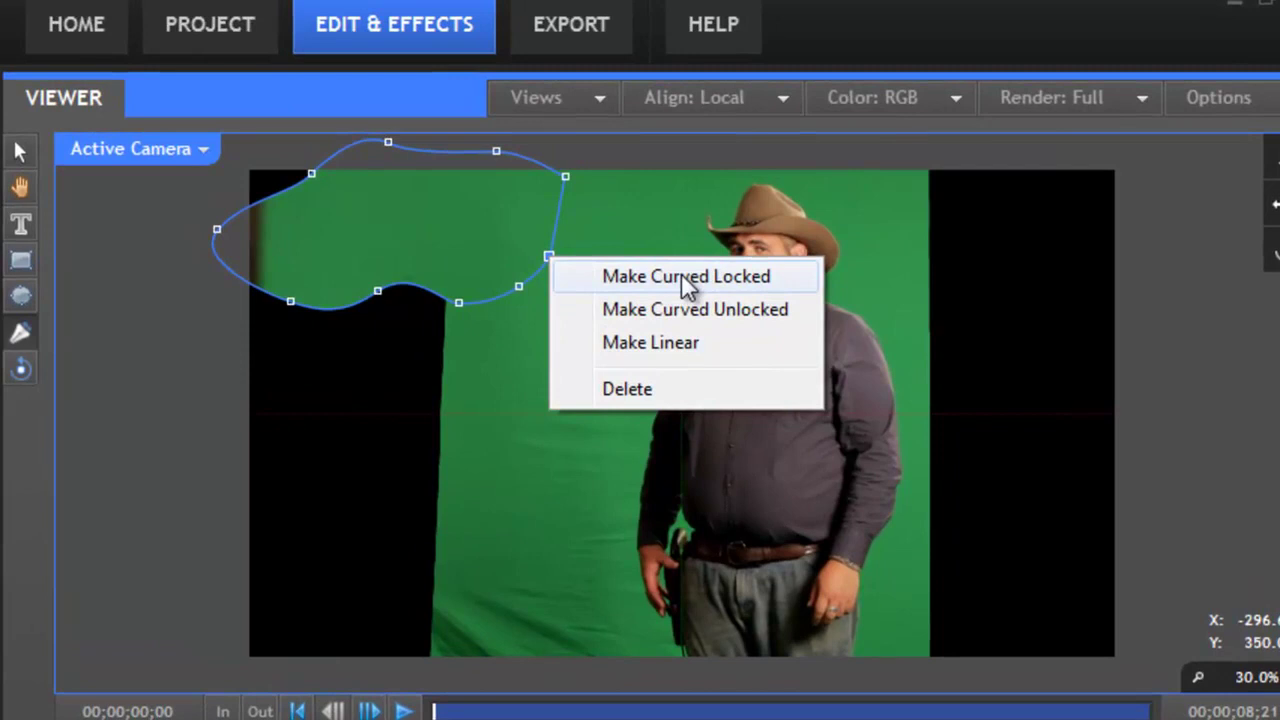
{"action": "left_click", "coordinate": [681, 273]}
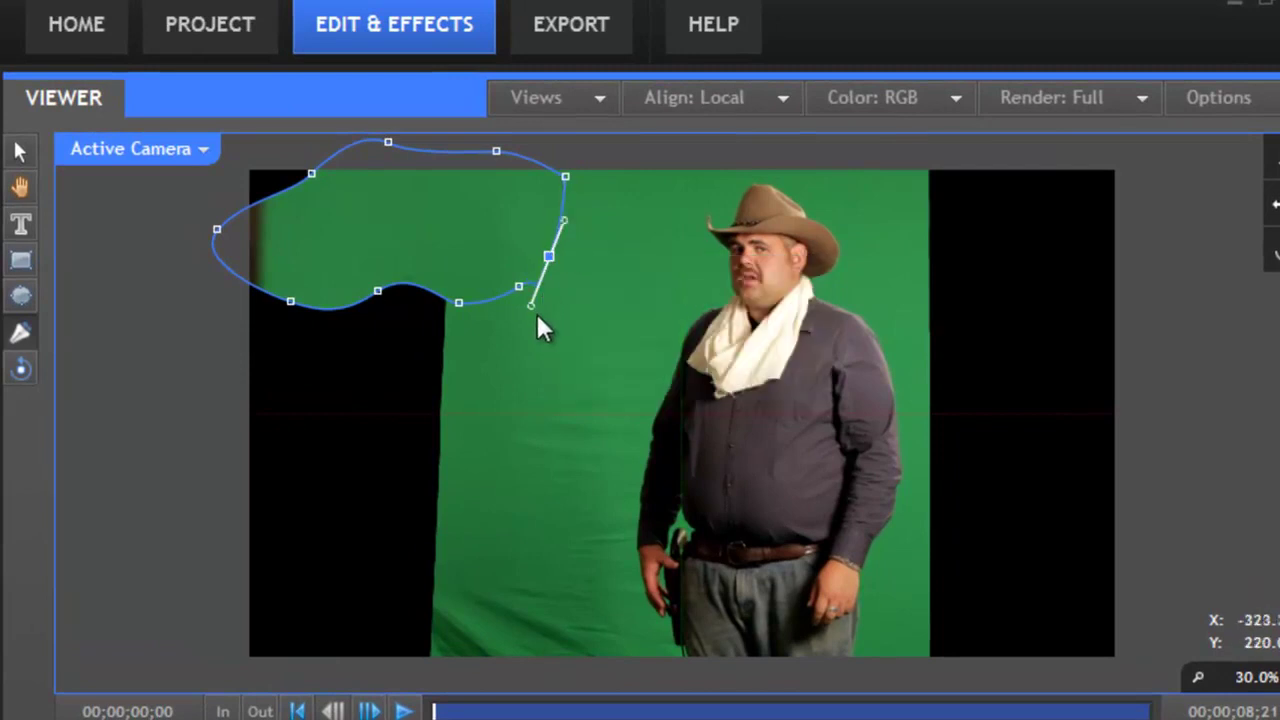
{"action": "mouse_move", "coordinate": [534, 310]}
{"action": "left_mouse_down"}
{"action": "mouse_move", "coordinate": [547, 288]}
{"action": "mouse_move", "coordinate": [489, 258]}
{"action": "mouse_move", "coordinate": [549, 272]}
{"action": "mouse_move", "coordinate": [550, 304]}
{"action": "left_mouse_up"}
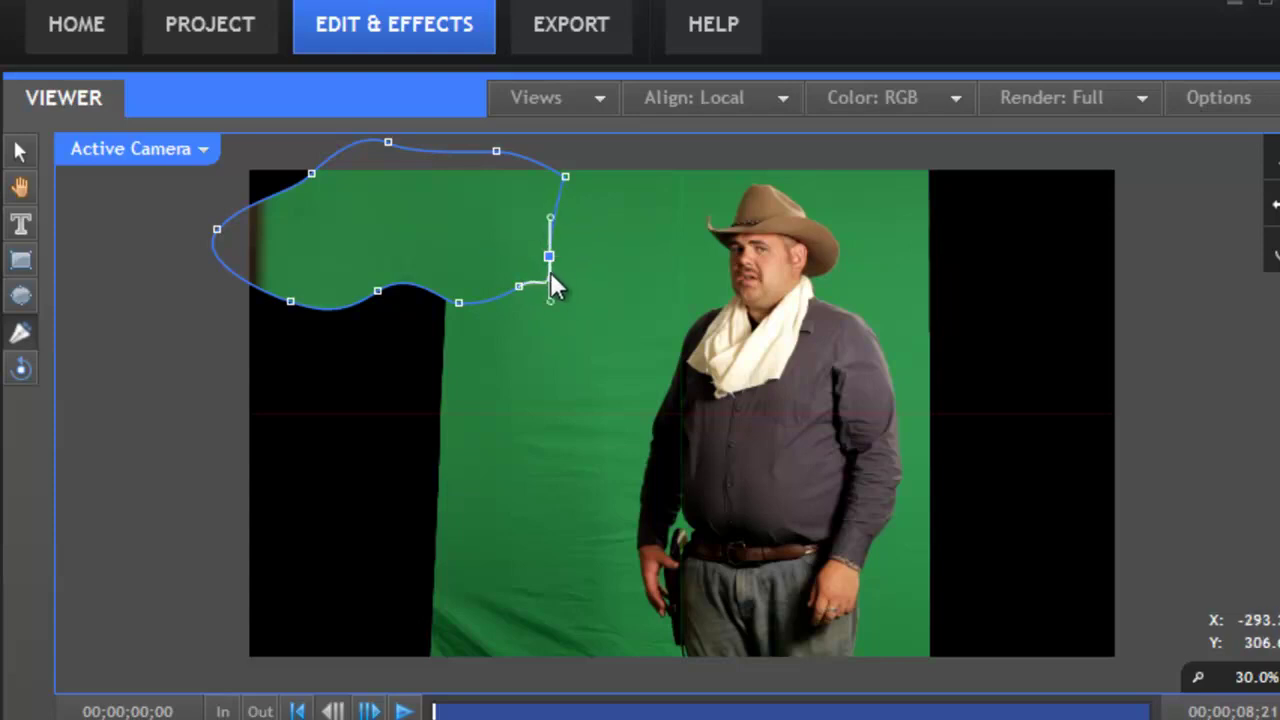
{"action": "left_click_drag", "start_coordinate": [553, 217], "coordinate": [563, 228]}
{"action": "right_click", "coordinate": [550, 257]}
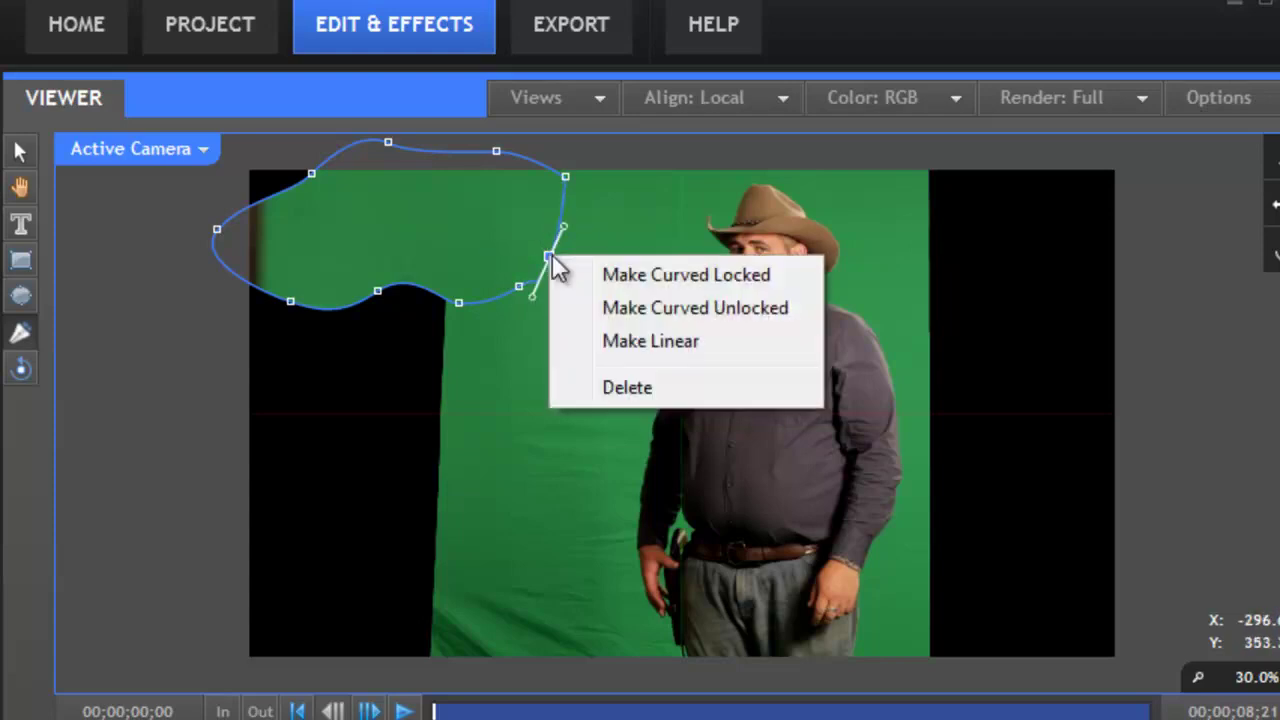
{"action": "left_click", "coordinate": [704, 310]}
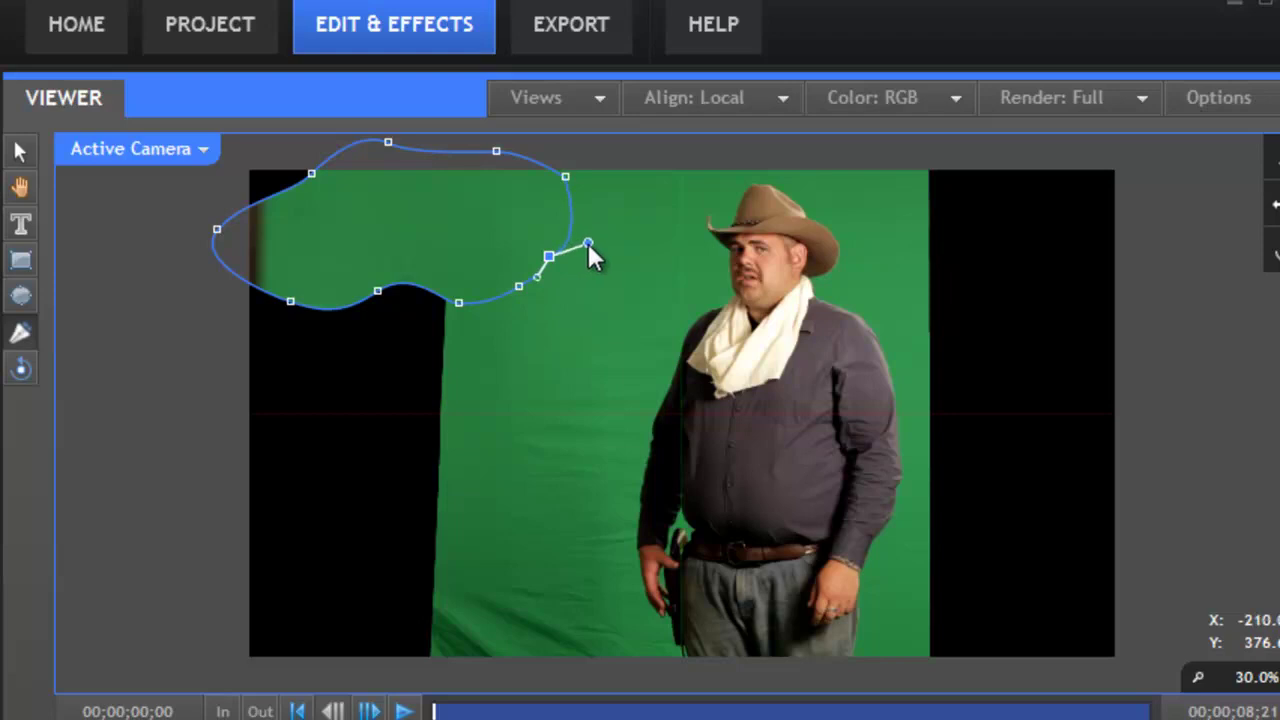
{"action": "left_click_drag", "start_coordinate": [588, 243], "coordinate": [583, 273]}
- Turn that mask point into a sharp linear corner
{"action": "right_click", "coordinate": [549, 256]}
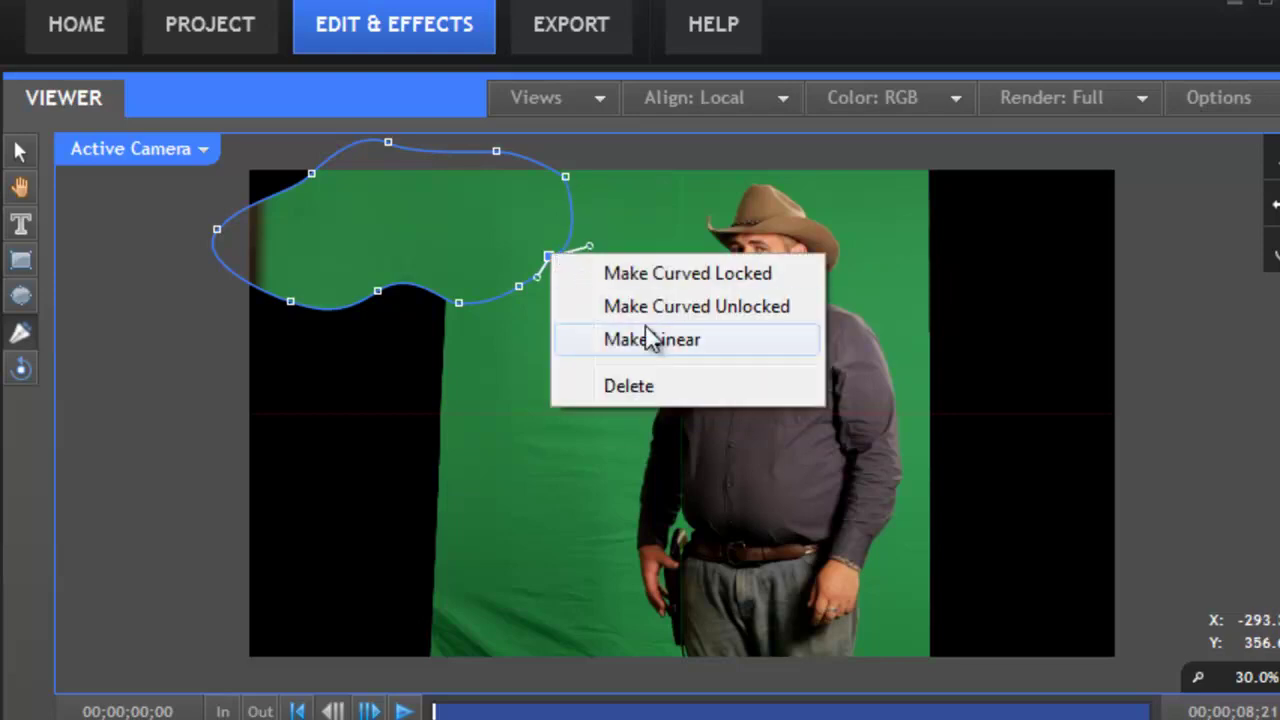
{"action": "left_click", "coordinate": [655, 339]}
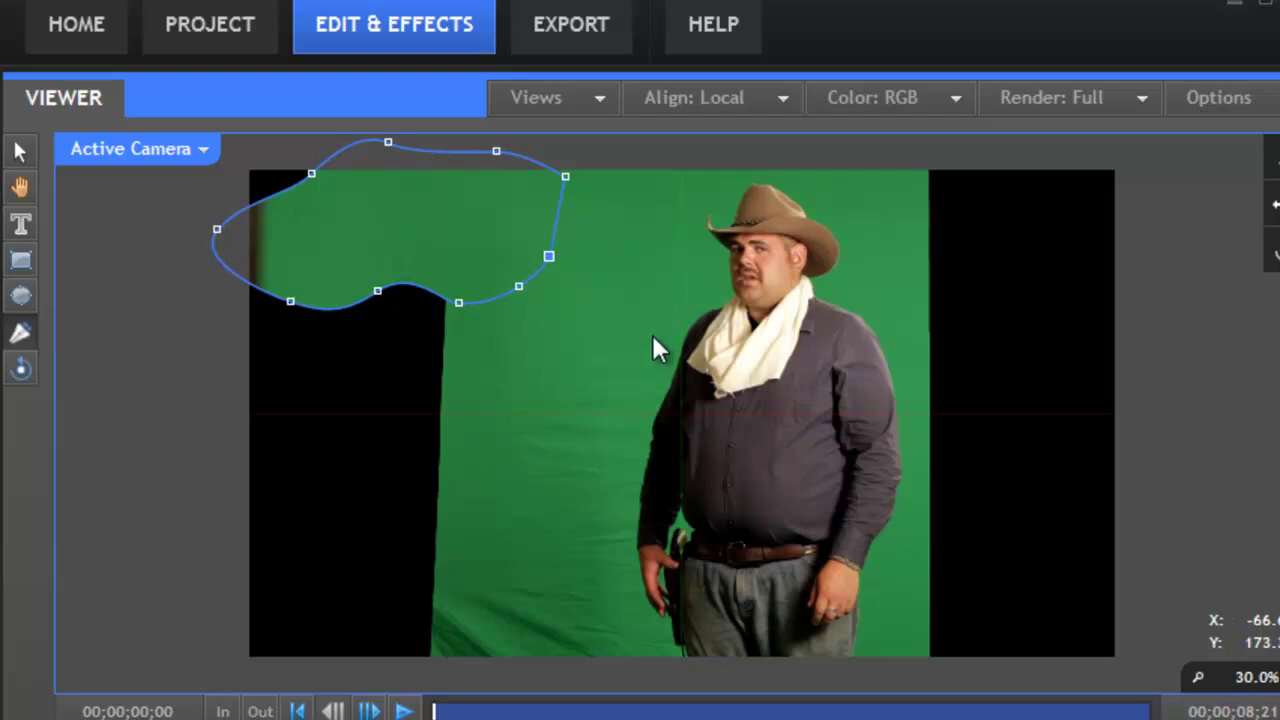
{"action": "right_click", "coordinate": [550, 260]}
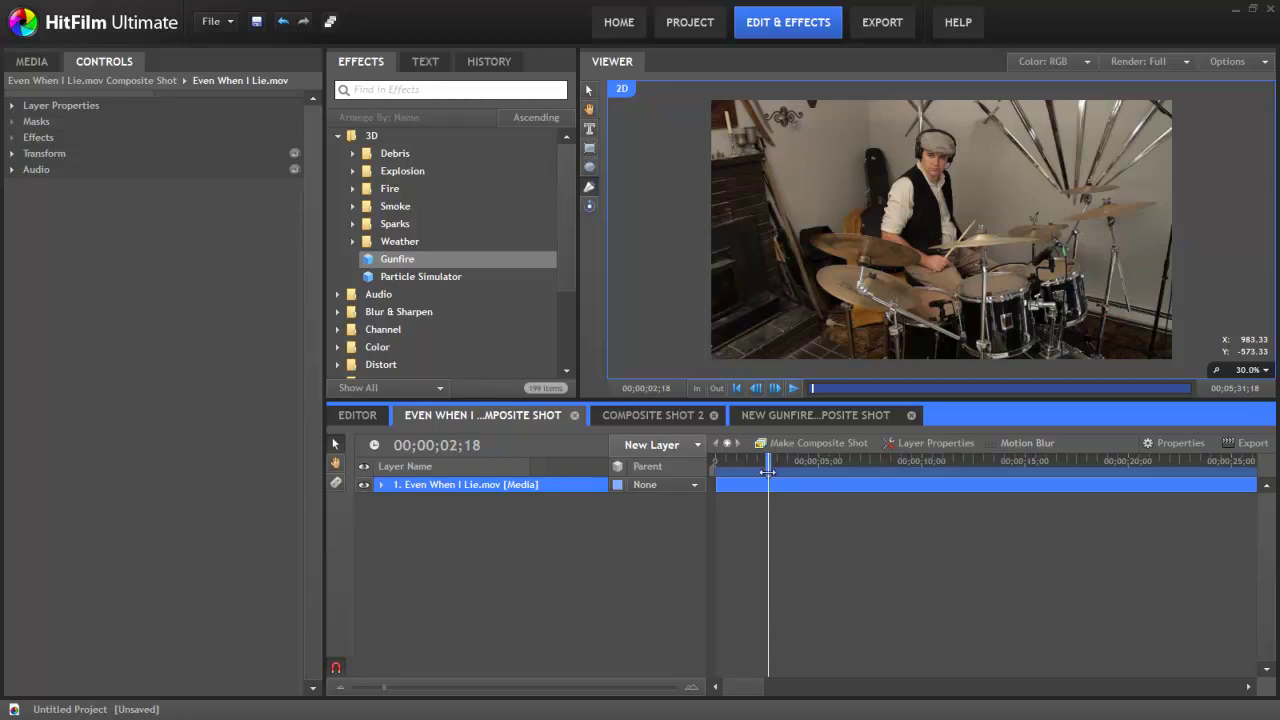
- Scrub the playhead to about 00;00;02;16 in the drum footage
{"action": "mouse_move", "coordinate": [768, 471]}
{"action": "left_mouse_down"}
{"action": "mouse_move", "coordinate": [1145, 470]}
{"action": "mouse_move", "coordinate": [750, 465]}
{"action": "mouse_move", "coordinate": [766, 465]}
{"action": "left_mouse_up"}
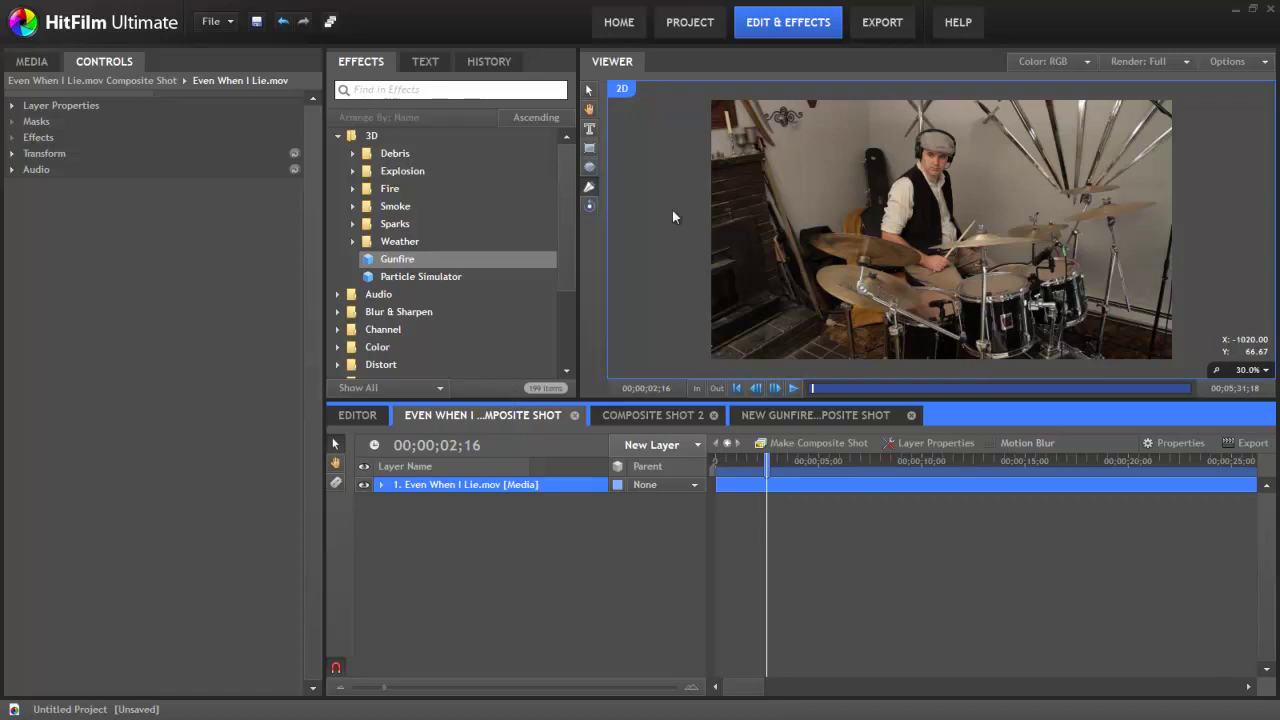
- Create New Plane 1, an orange 1920x1080 plane layer, from the New Layer menu
{"action": "left_click", "coordinate": [690, 447]}
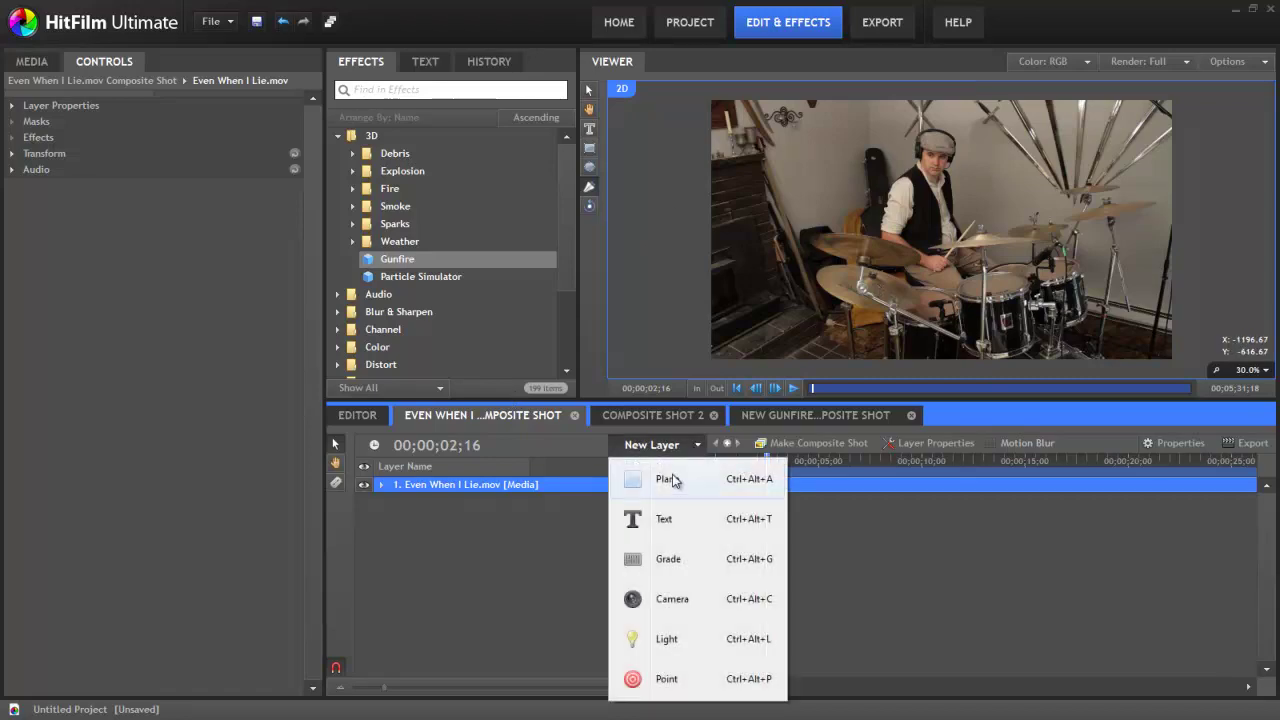
{"action": "left_click", "coordinate": [667, 480]}
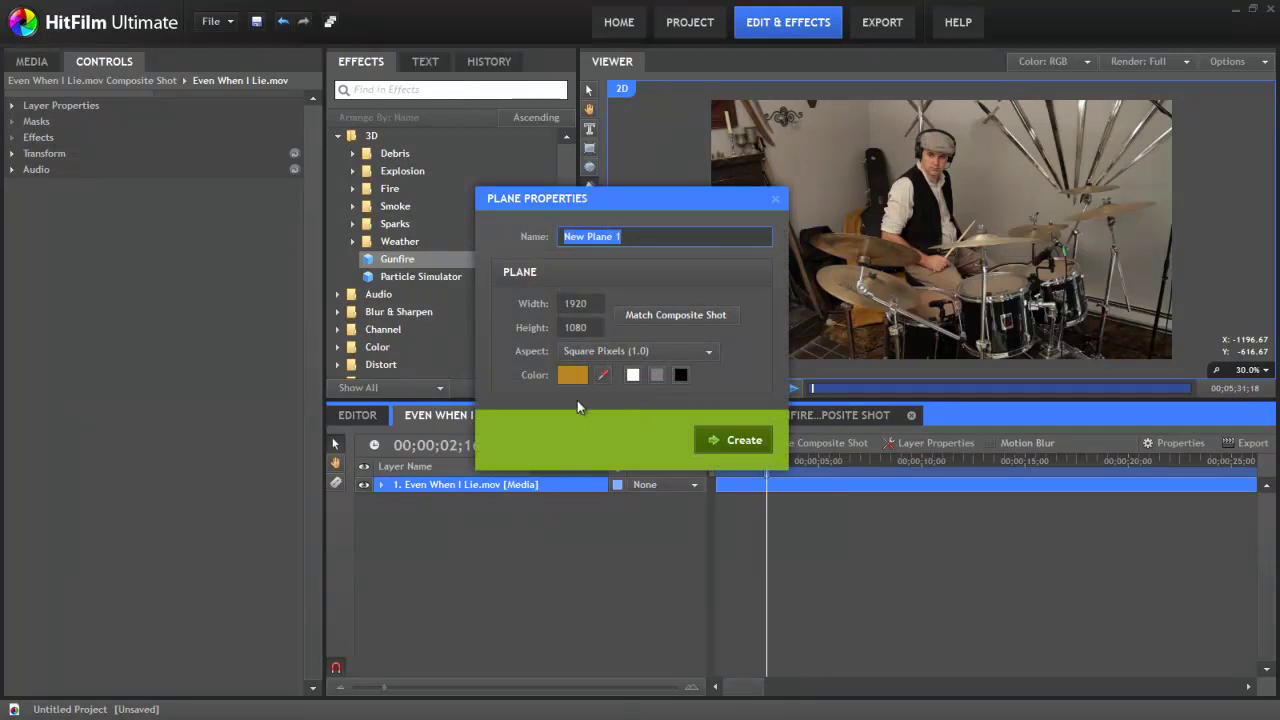
{"action": "left_click", "coordinate": [738, 437]}
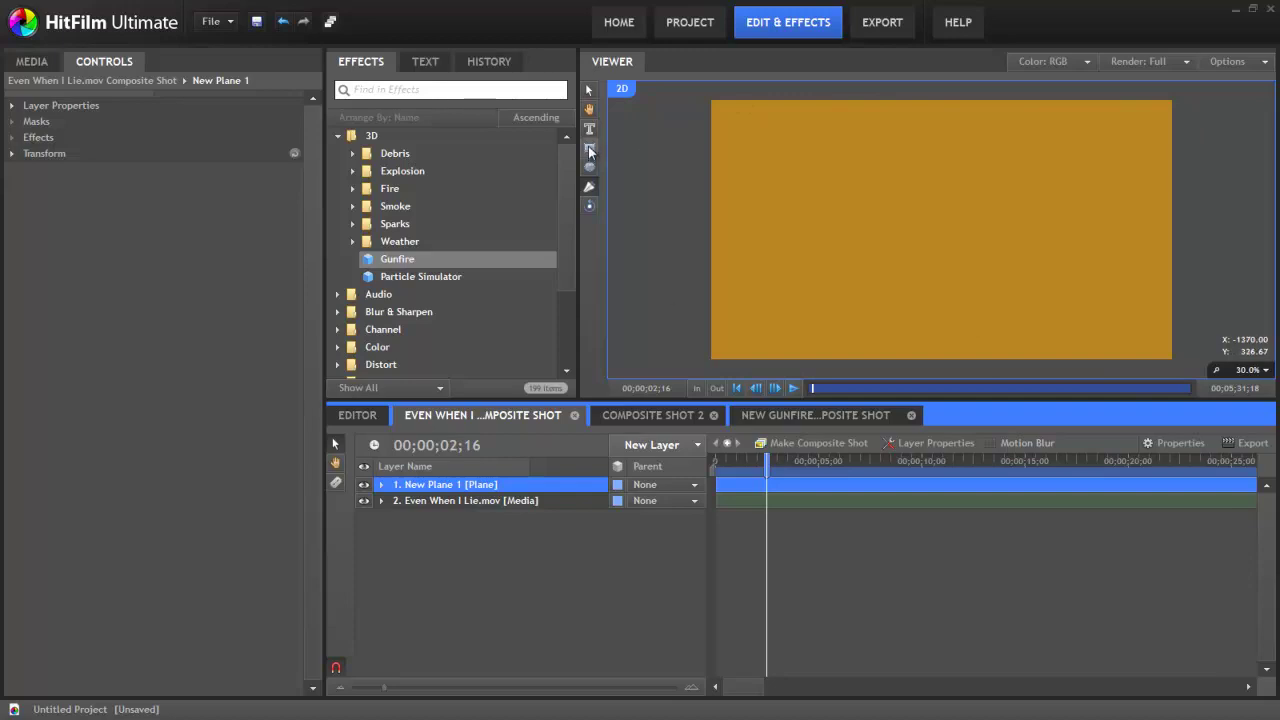
- Crop New Plane 1 to a lower-third bar with a rectangle mask named Main Rectangle
{"action": "left_click", "coordinate": [680, 325]}
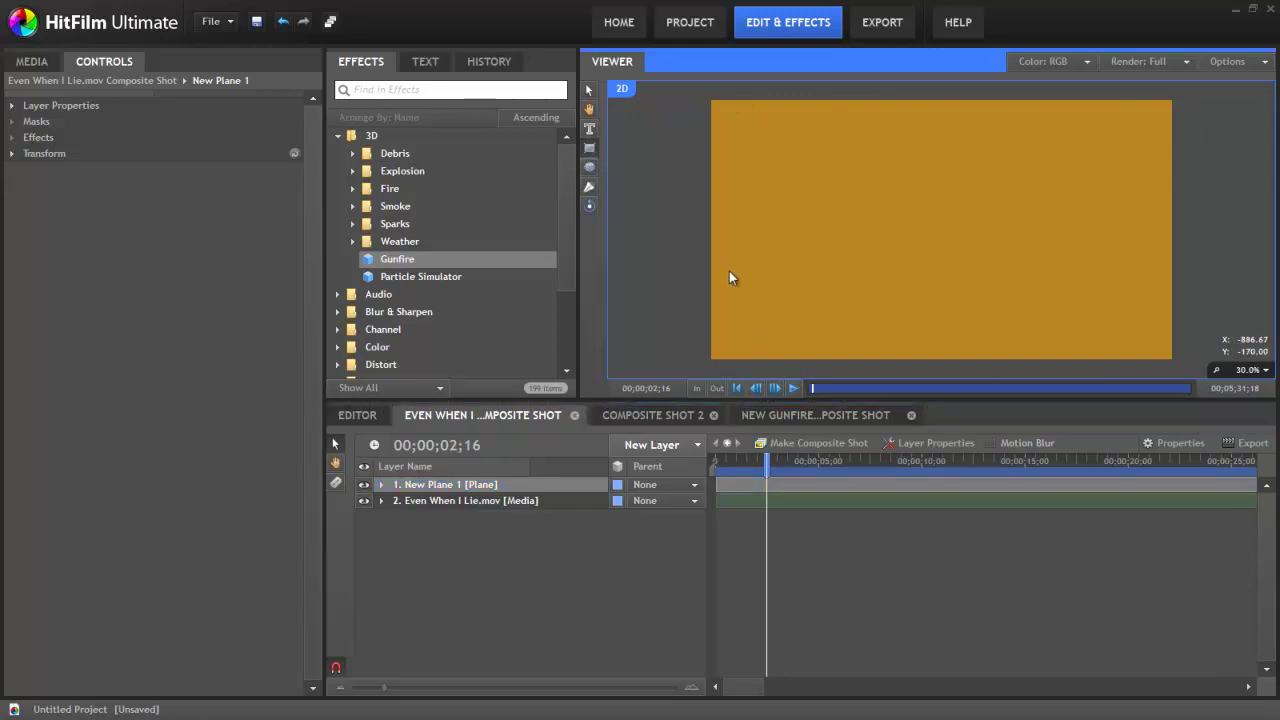
{"action": "left_click_drag", "start_coordinate": [731, 270], "coordinate": [1155, 346]}
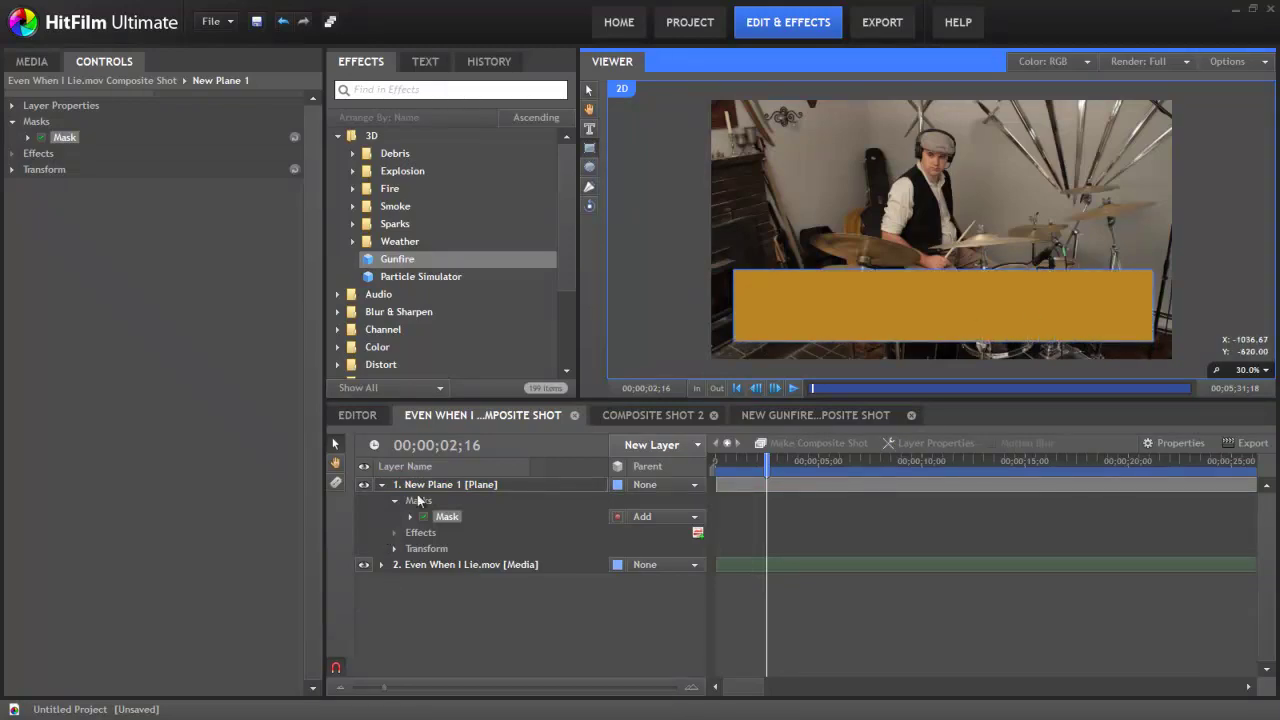
{"action": "right_click", "coordinate": [451, 521]}
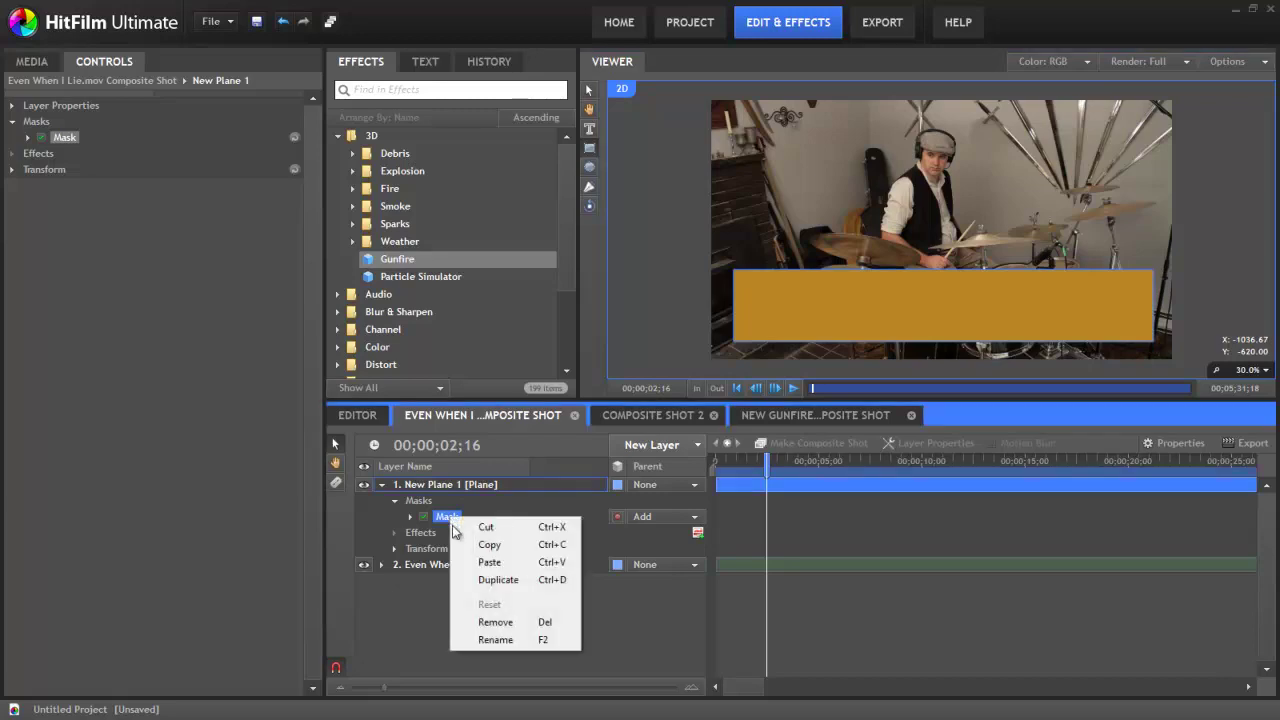
{"action": "left_click", "coordinate": [496, 640]}
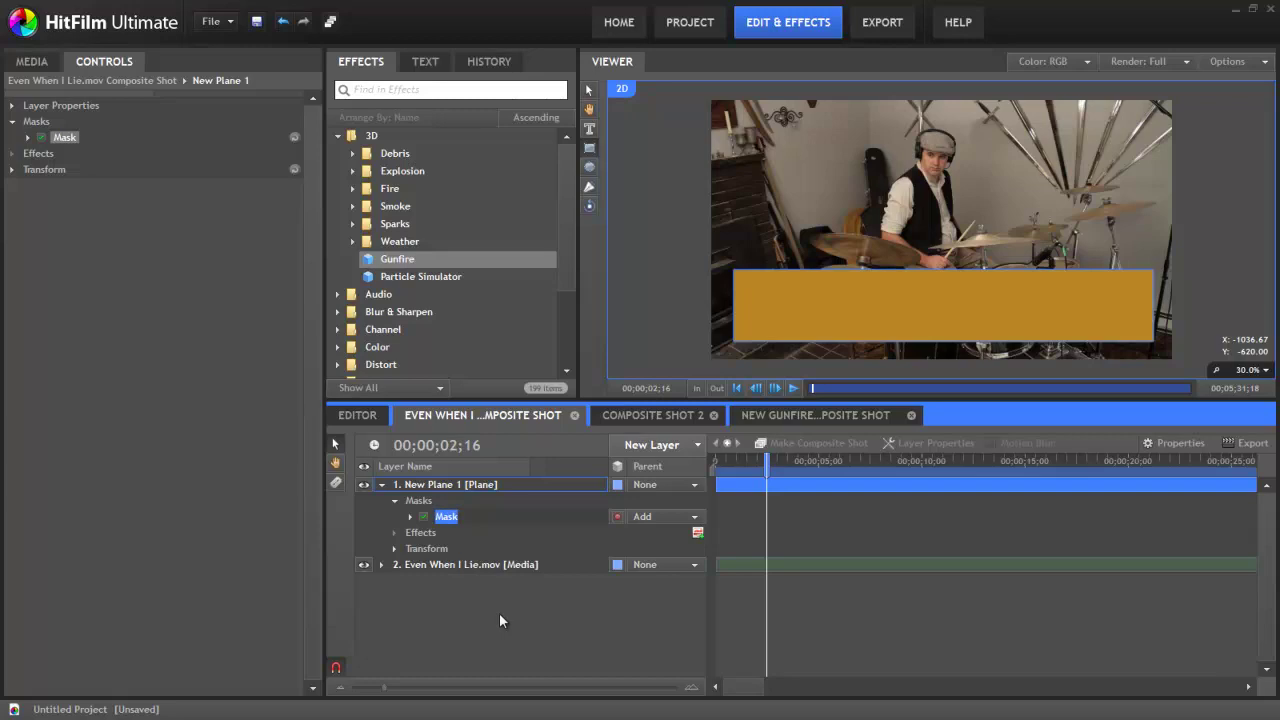
{"action": "type", "text": "Main Rectangle"}
{"action": "key", "text": "Return"}
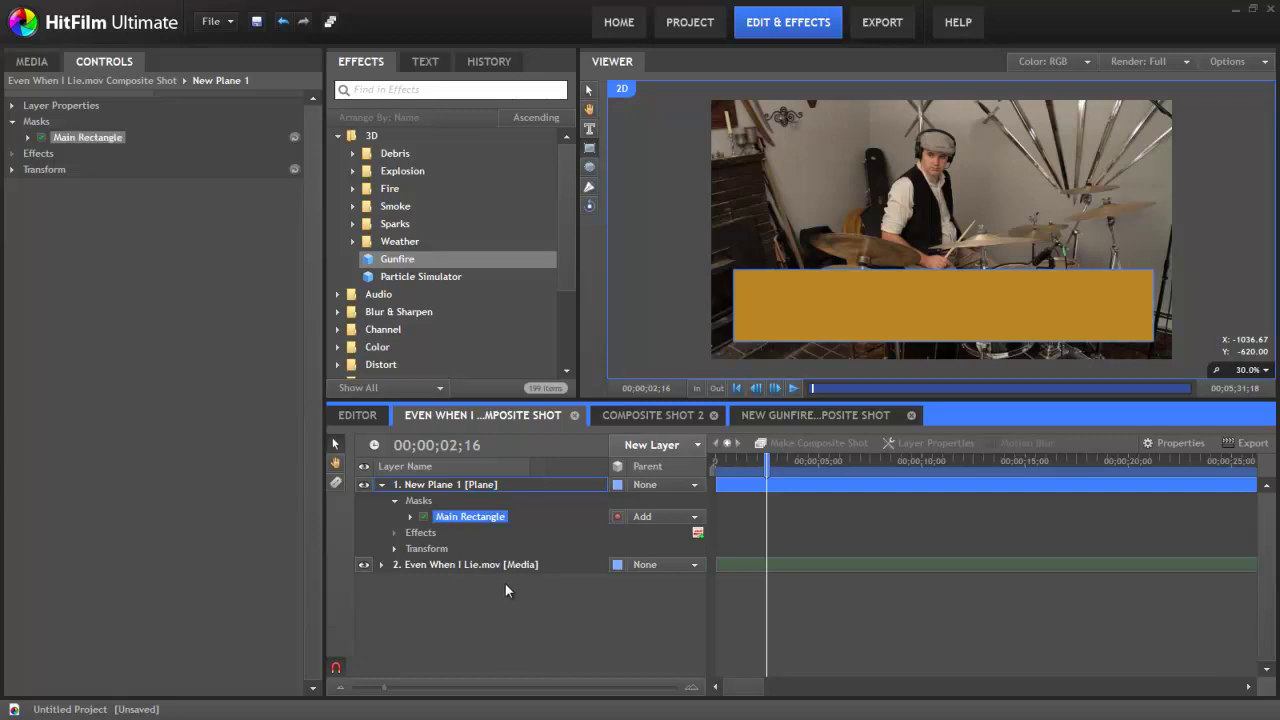
{"action": "left_click", "coordinate": [27, 139]}
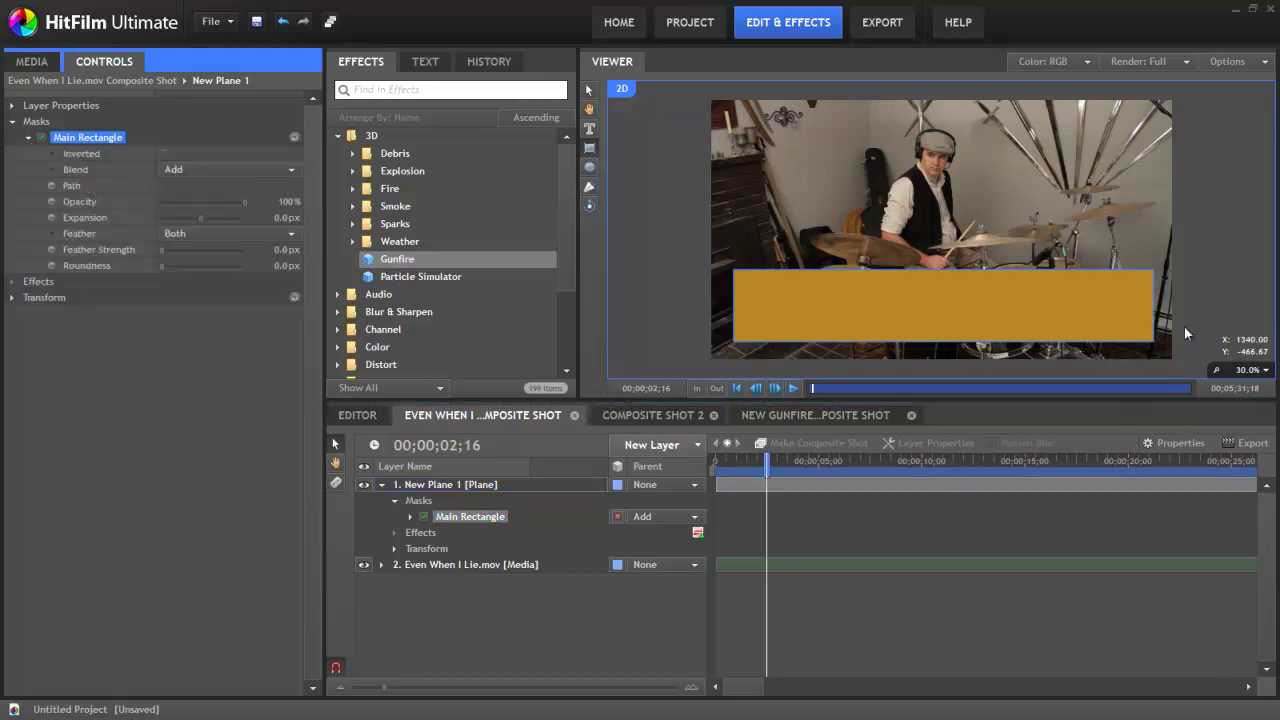
{"action": "left_click", "coordinate": [27, 140]}
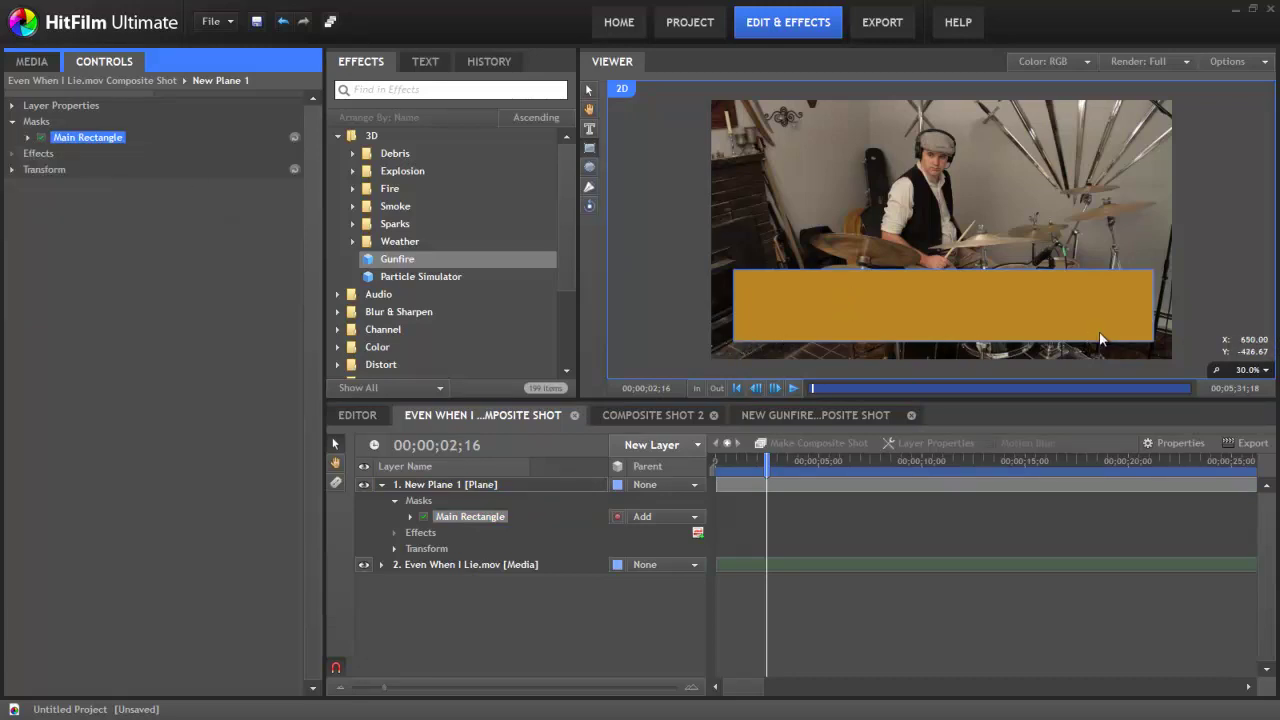
{"action": "left_click", "coordinate": [590, 185]}
- Draw a closed four-point Pen mask along the bottom edge of New Plane 1
{"action": "left_click", "coordinate": [560, 484]}
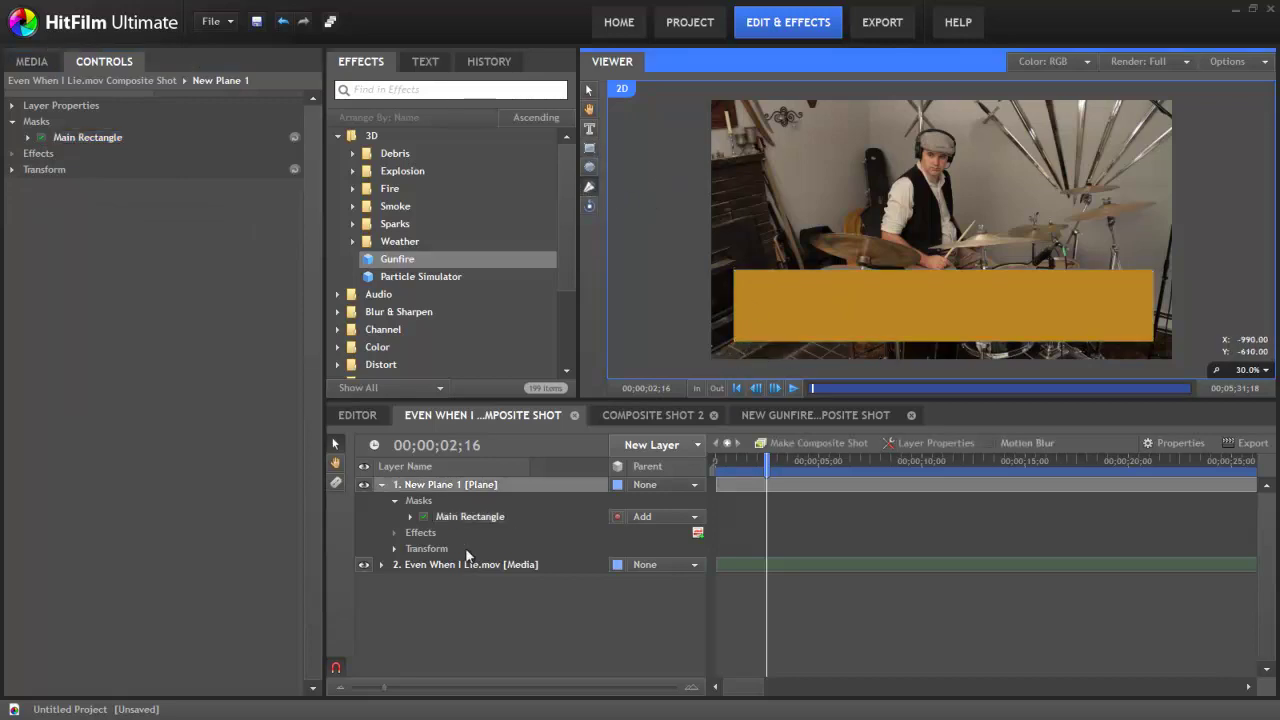
{"action": "left_click", "coordinate": [764, 345]}
{"action": "left_click", "coordinate": [771, 327]}
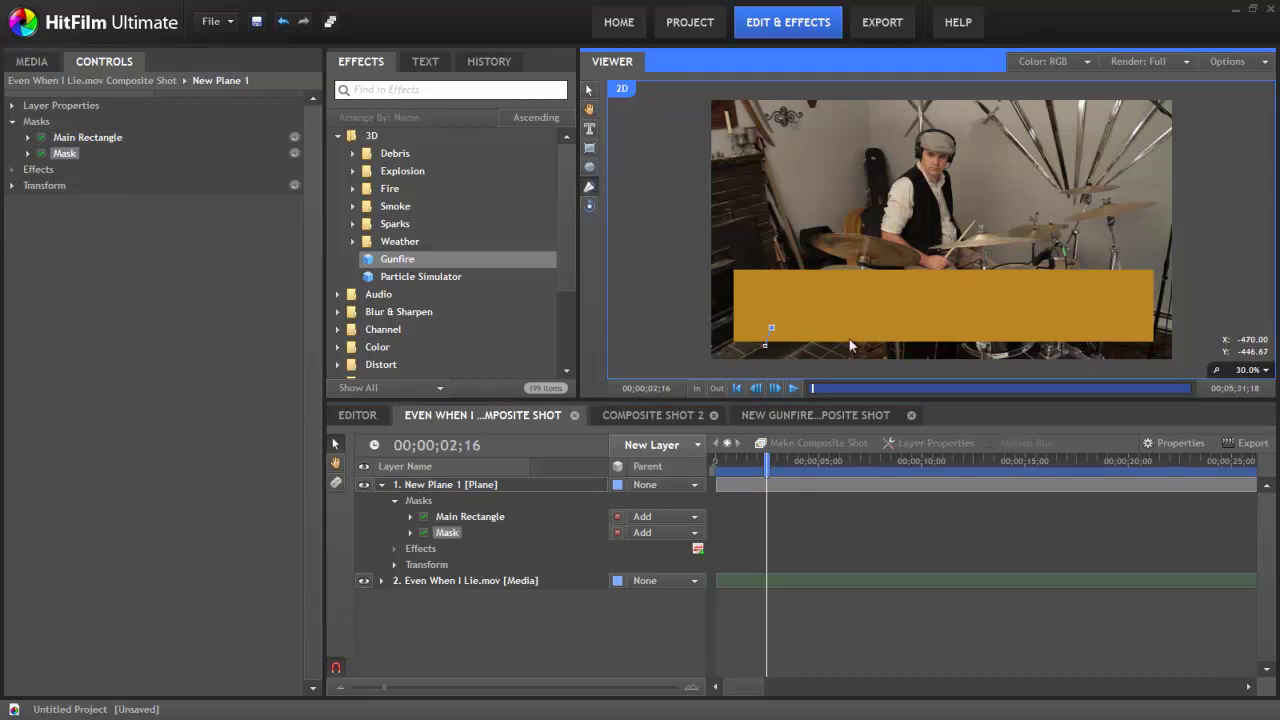
{"action": "left_click", "coordinate": [1114, 327]}
{"action": "left_click", "coordinate": [765, 345]}
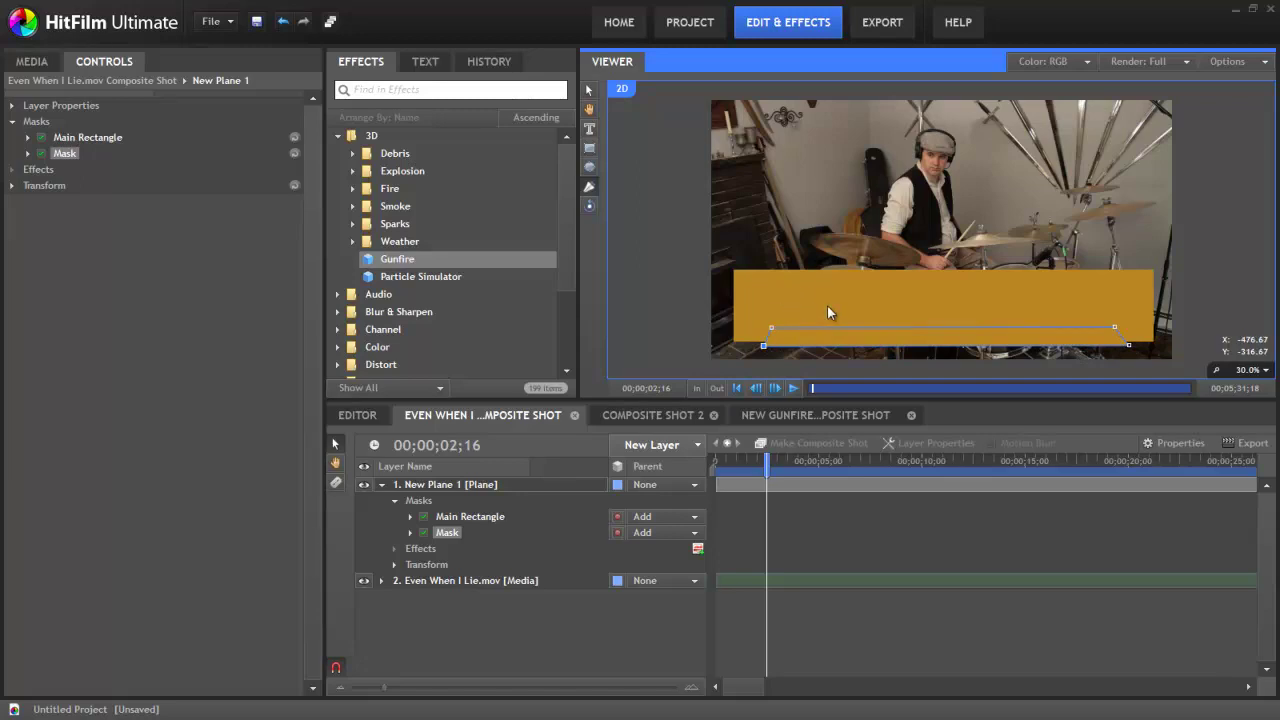
{"action": "left_click", "coordinate": [28, 153]}
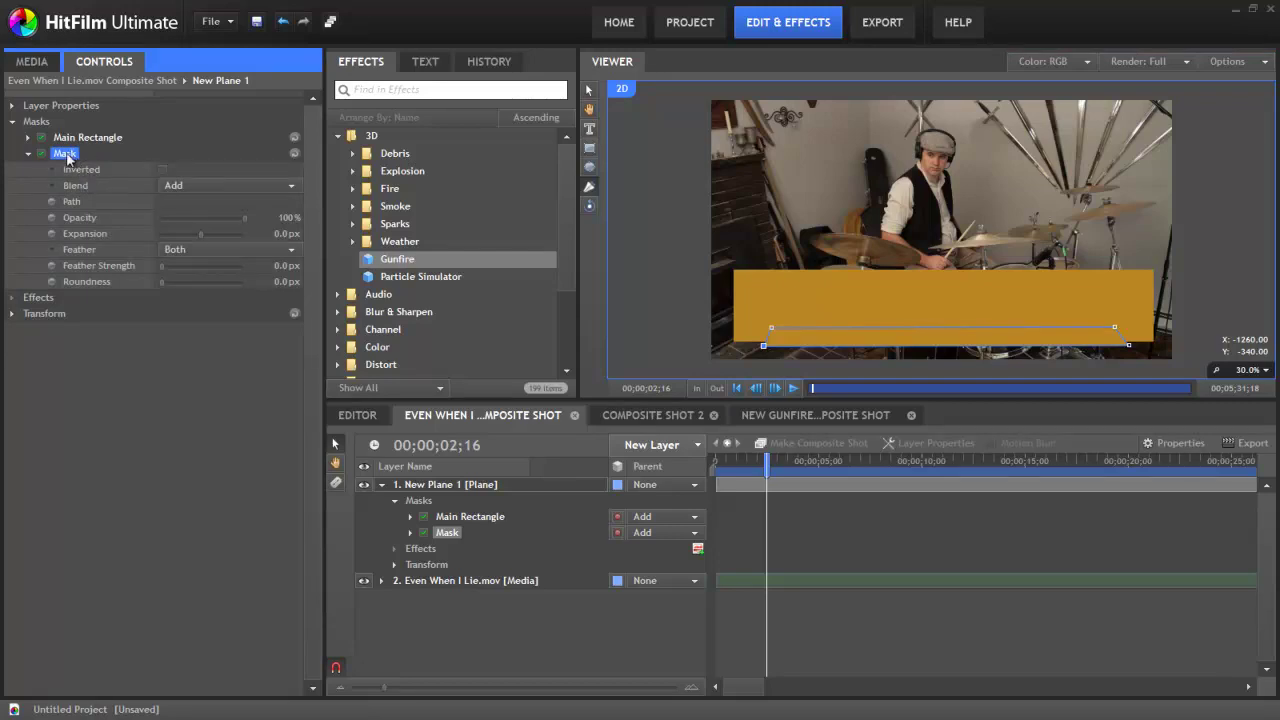
- Rename the second mask to Lower Cutout
{"action": "right_click", "coordinate": [68, 158]}
{"action": "left_click", "coordinate": [116, 282]}
{"action": "type", "text": "Lower Cut"}
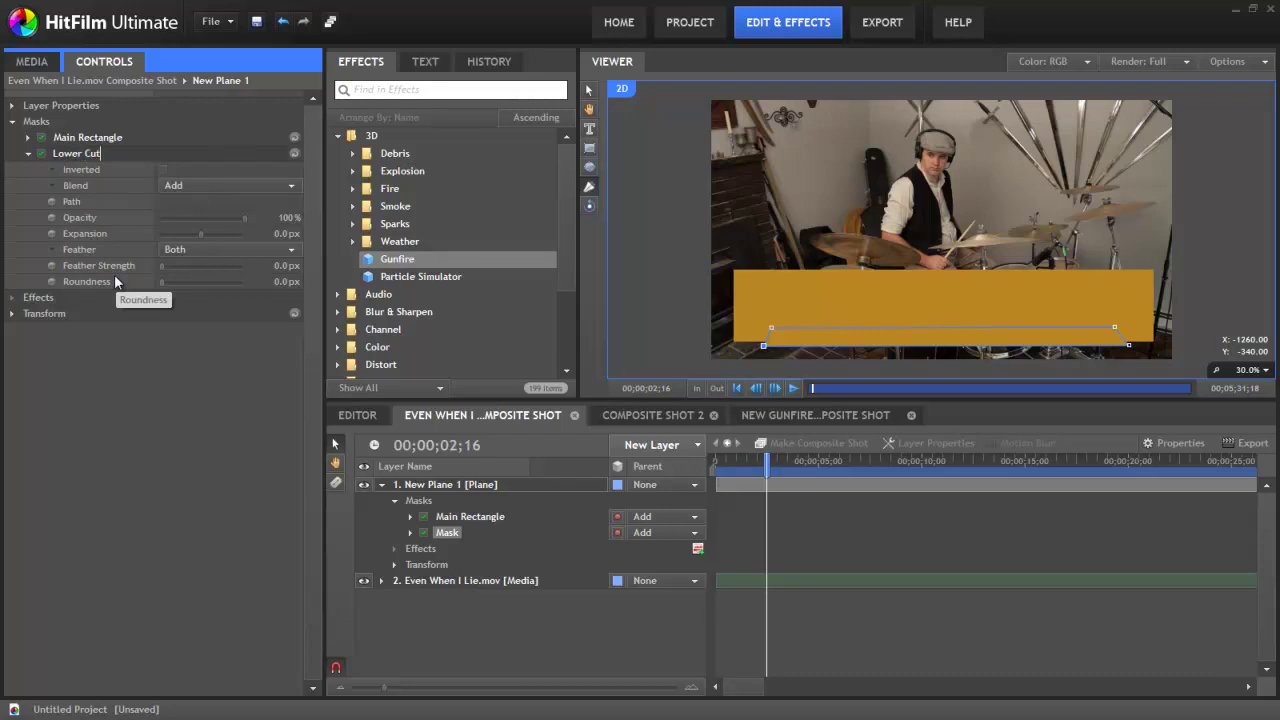
{"action": "type", "text": "out"}
{"action": "key", "text": "Return"}
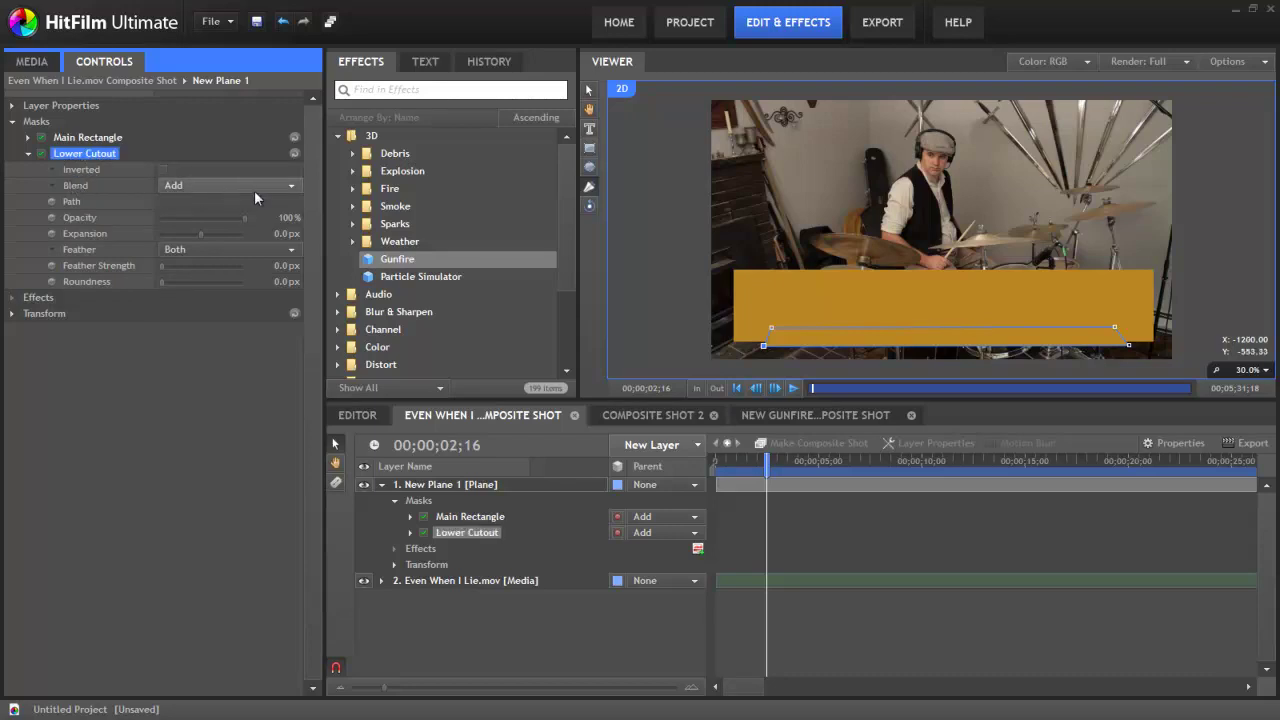
- Set Lower Cutout's blend mode to Subtract so it notches the bar's bottom edge
{"action": "left_click", "coordinate": [697, 535]}
{"action": "key", "text": "Up"}
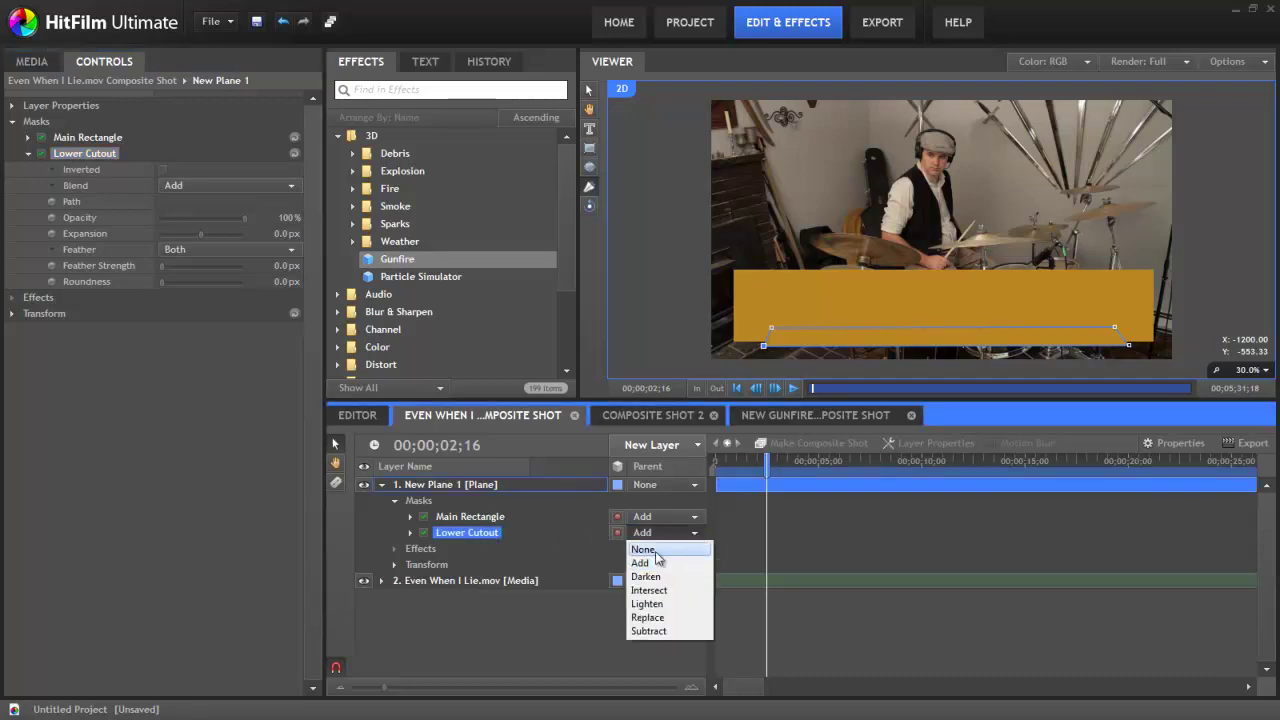
{"action": "left_click", "coordinate": [655, 632]}
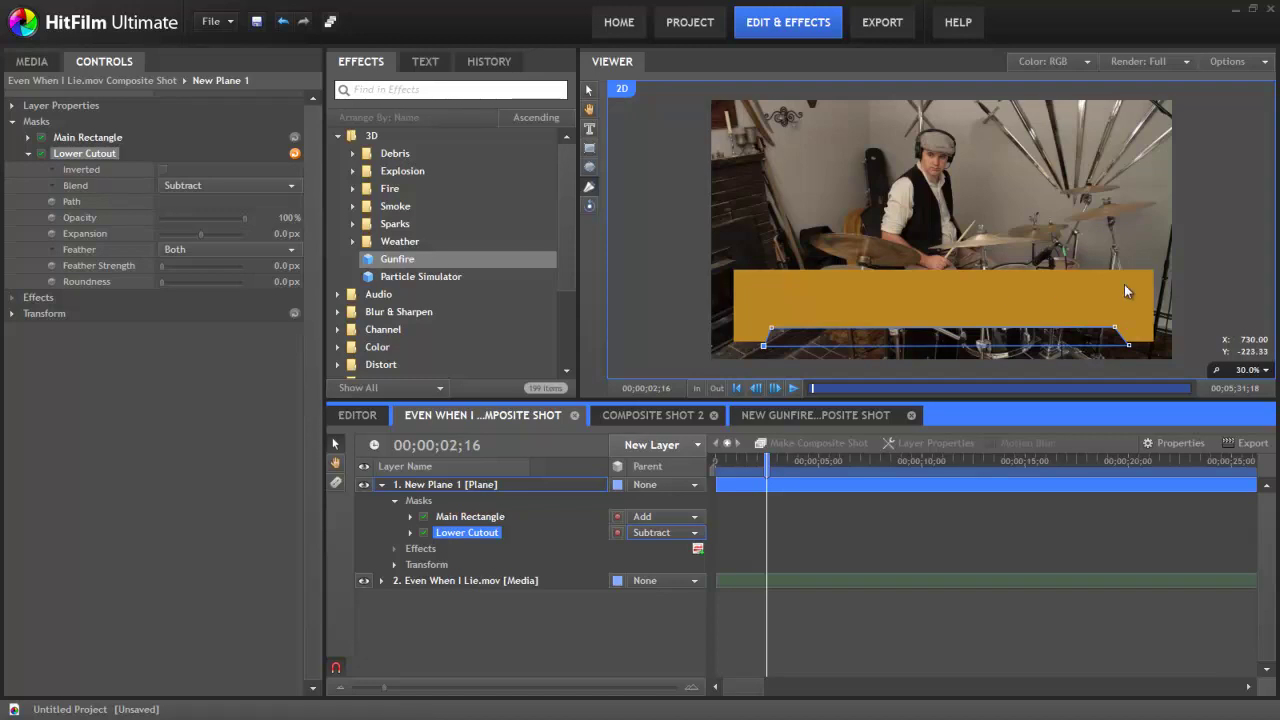
{"action": "left_click", "coordinate": [747, 352]}
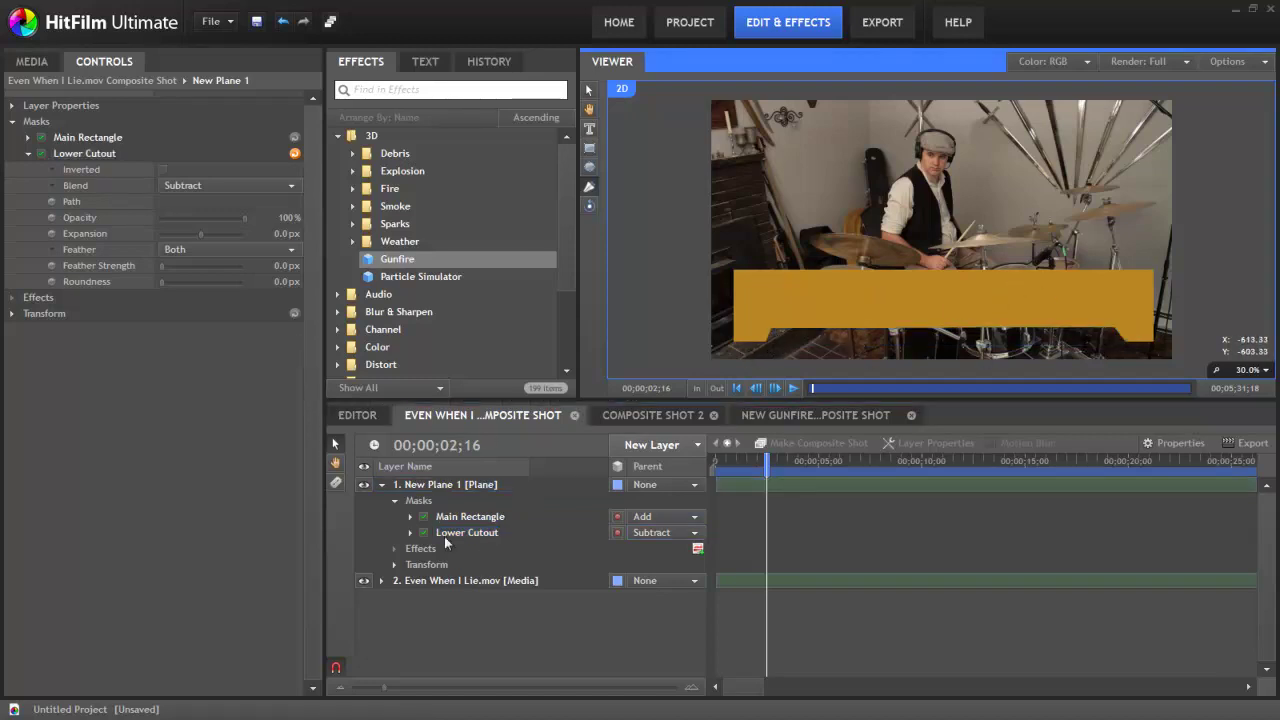
- Nudge the Lower Cutout mask shape a few pixels down in the viewer
{"action": "left_click", "coordinate": [472, 533]}
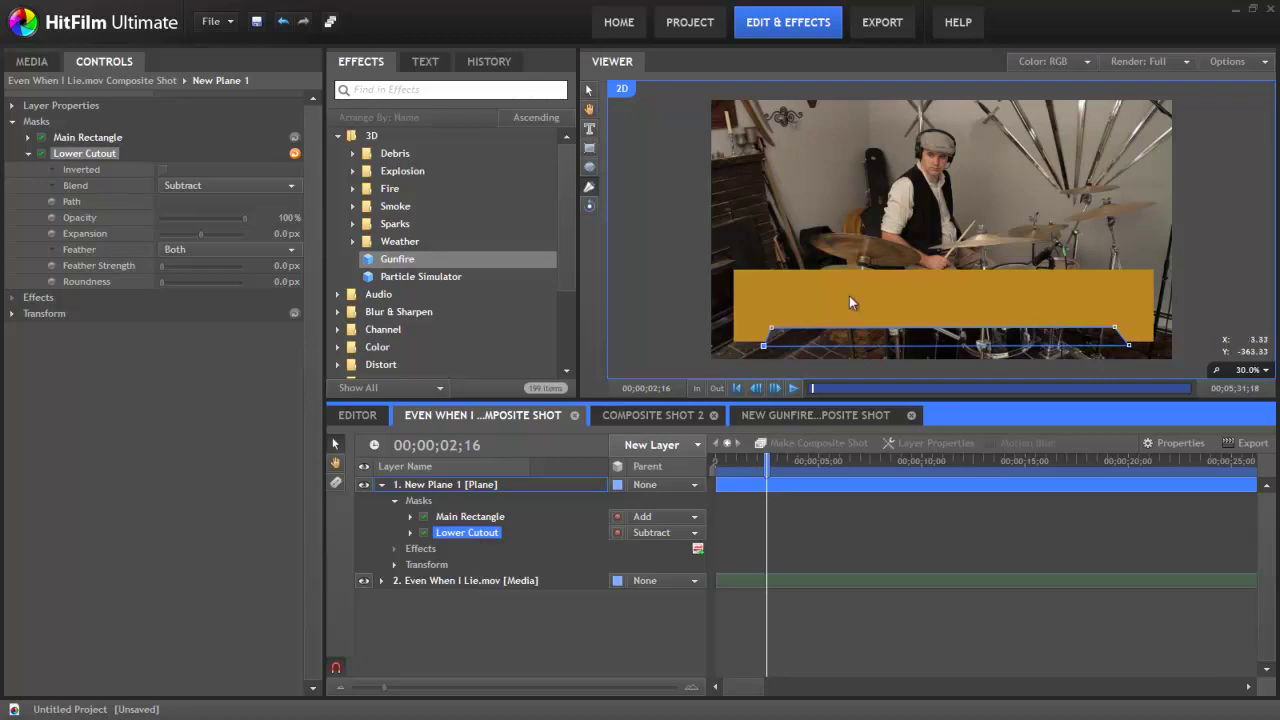
{"action": "left_click", "coordinate": [588, 90]}
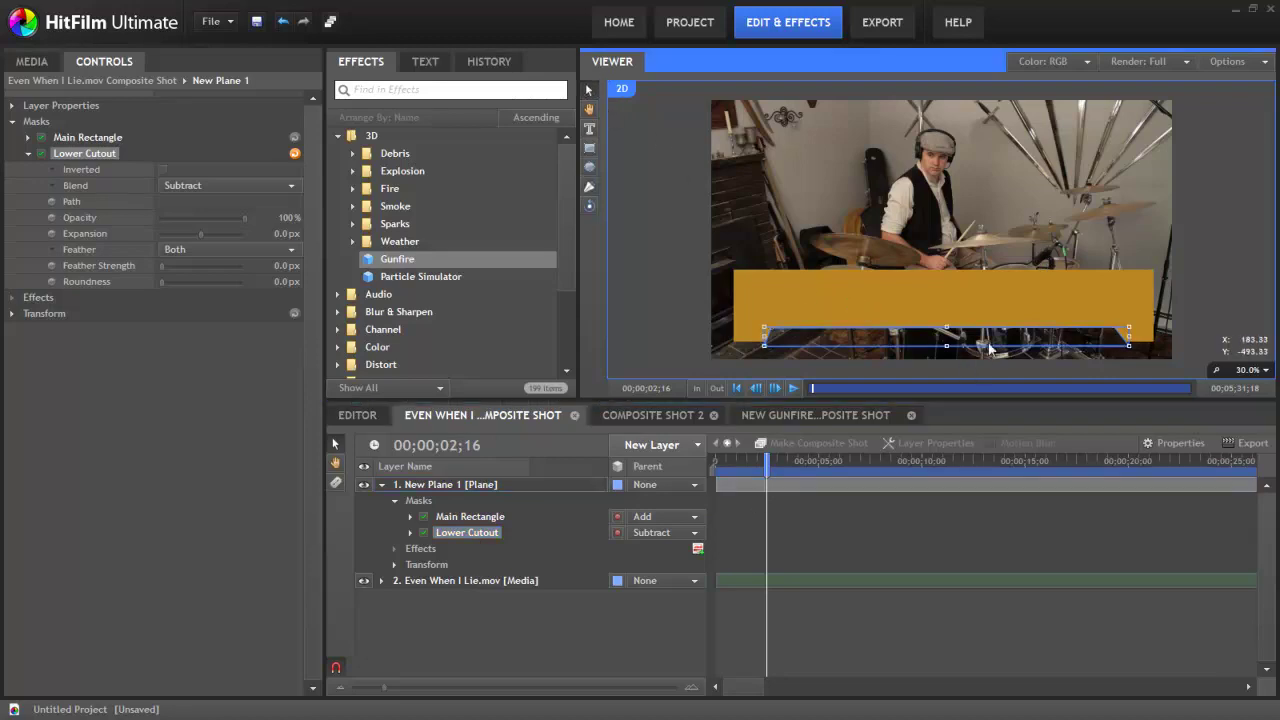
{"action": "left_click_drag", "start_coordinate": [998, 338], "coordinate": [998, 345]}
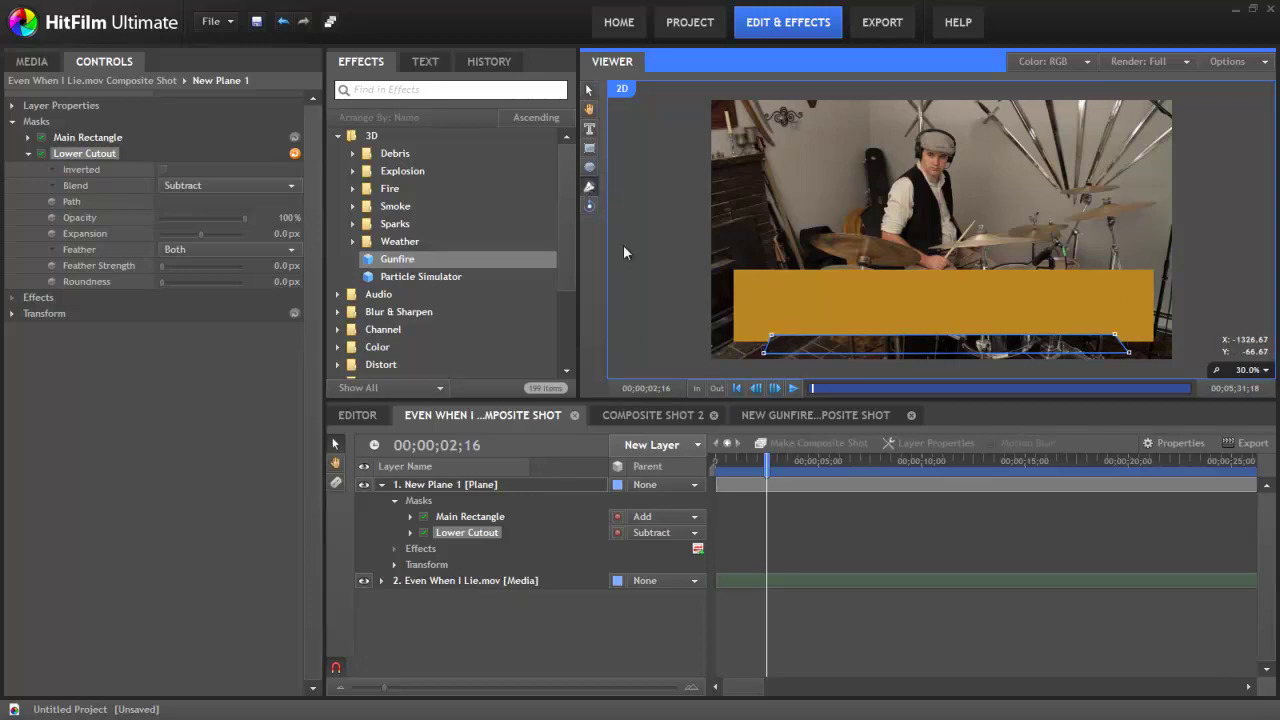
- Draw a slanted mask over the plane's upper right and adjust its bottom-right corner
{"action": "left_click", "coordinate": [883, 263]}
{"action": "left_click", "coordinate": [880, 256]}
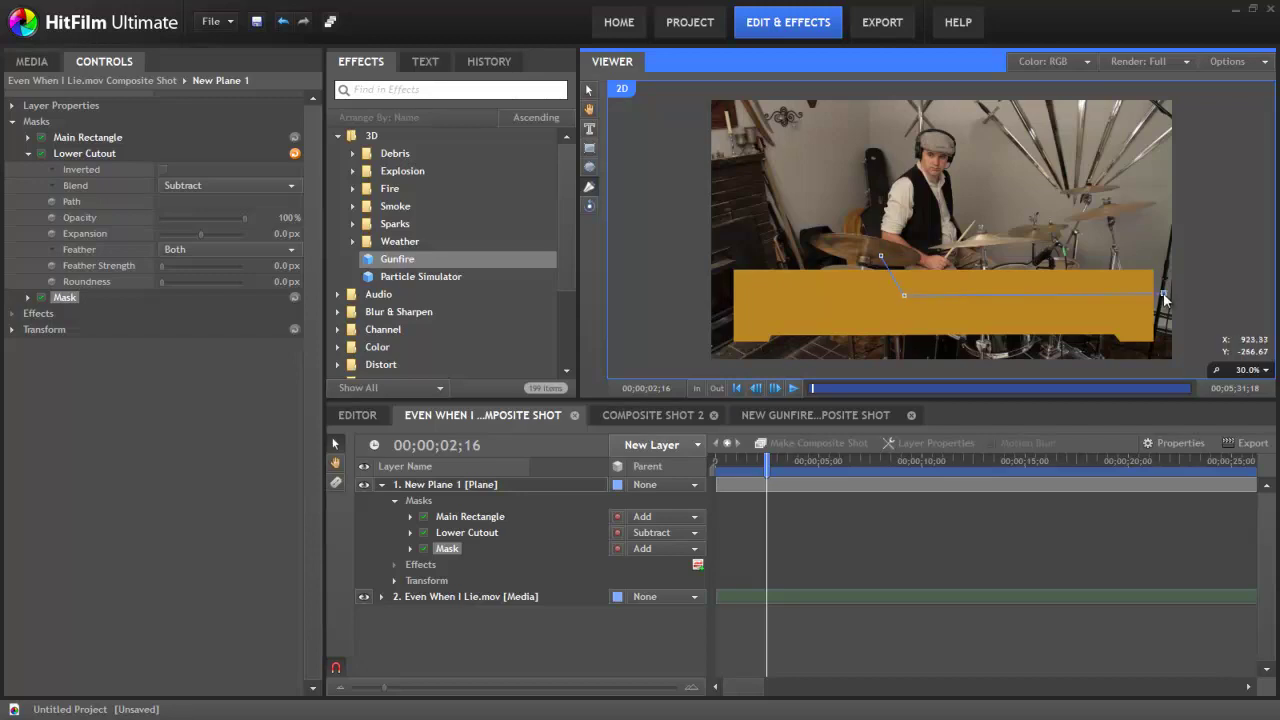
{"action": "left_click", "coordinate": [1162, 247]}
{"action": "left_click", "coordinate": [881, 257]}
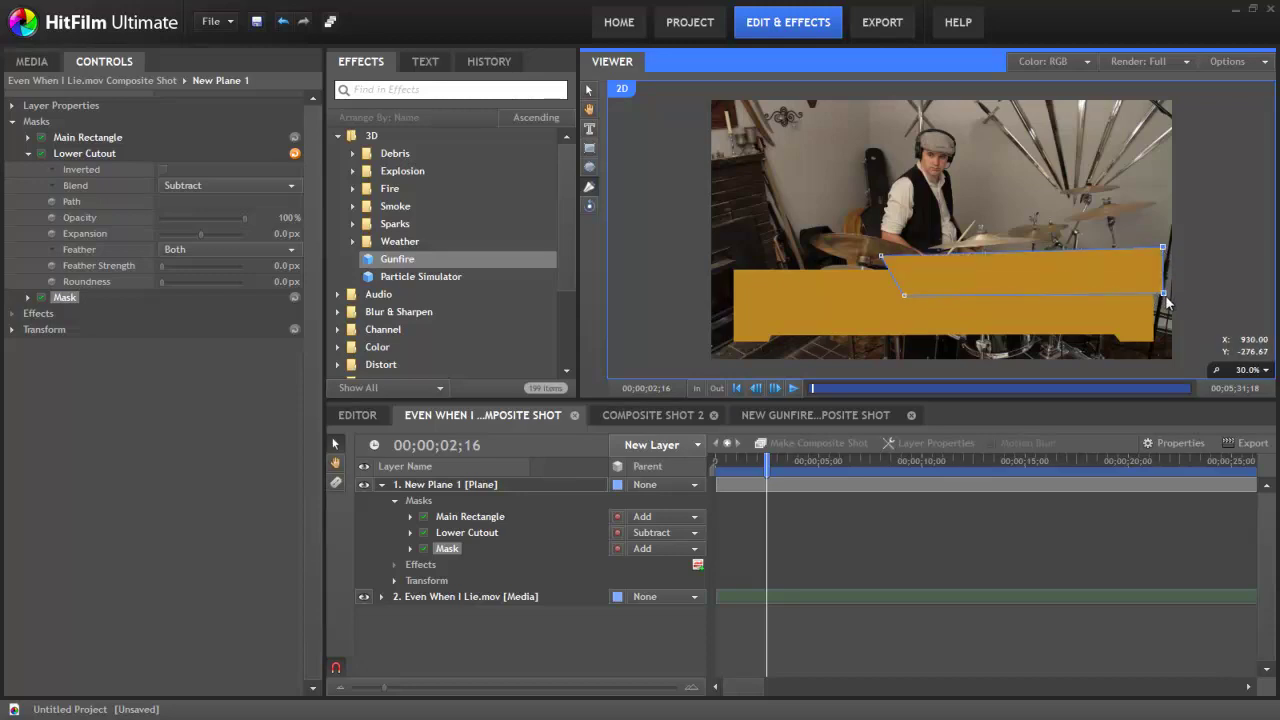
{"action": "left_click_drag", "start_coordinate": [1165, 294], "coordinate": [1163, 296]}
- Set the third mask's blend mode to Subtract
{"action": "left_click", "coordinate": [569, 601]}
{"action": "left_click", "coordinate": [28, 297]}
{"action": "left_click", "coordinate": [28, 153]}
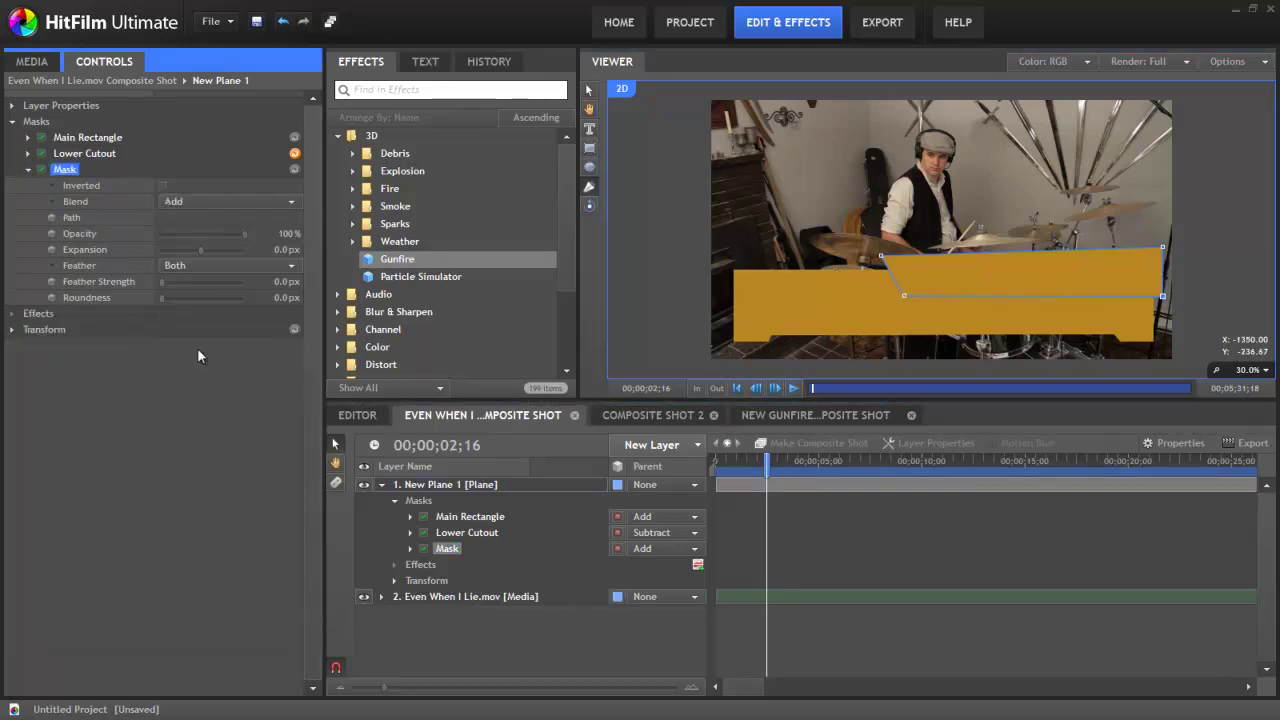
{"action": "left_click", "coordinate": [292, 201]}
{"action": "left_click", "coordinate": [196, 297]}
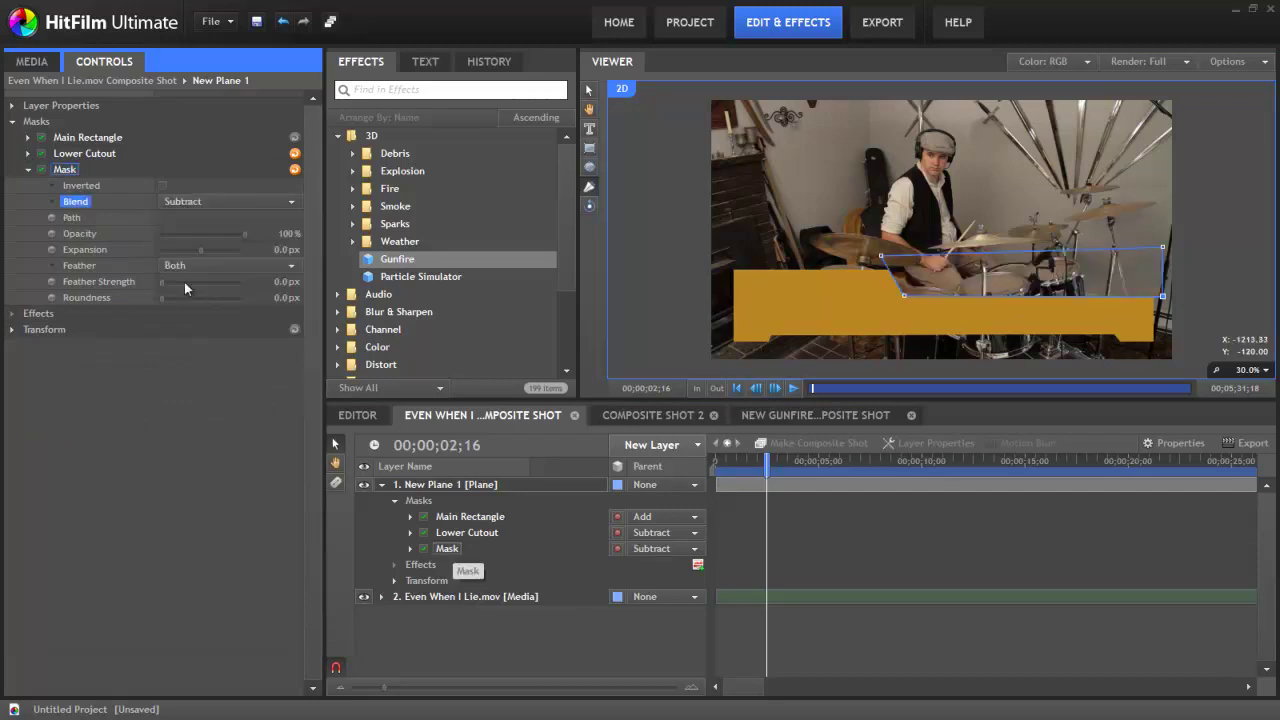
- Rename the third mask to Upper Cutout
{"action": "right_click", "coordinate": [66, 172]}
{"action": "left_click", "coordinate": [109, 290]}
{"action": "type", "text": "Upper Cutout"}
{"action": "key", "text": "Return"}
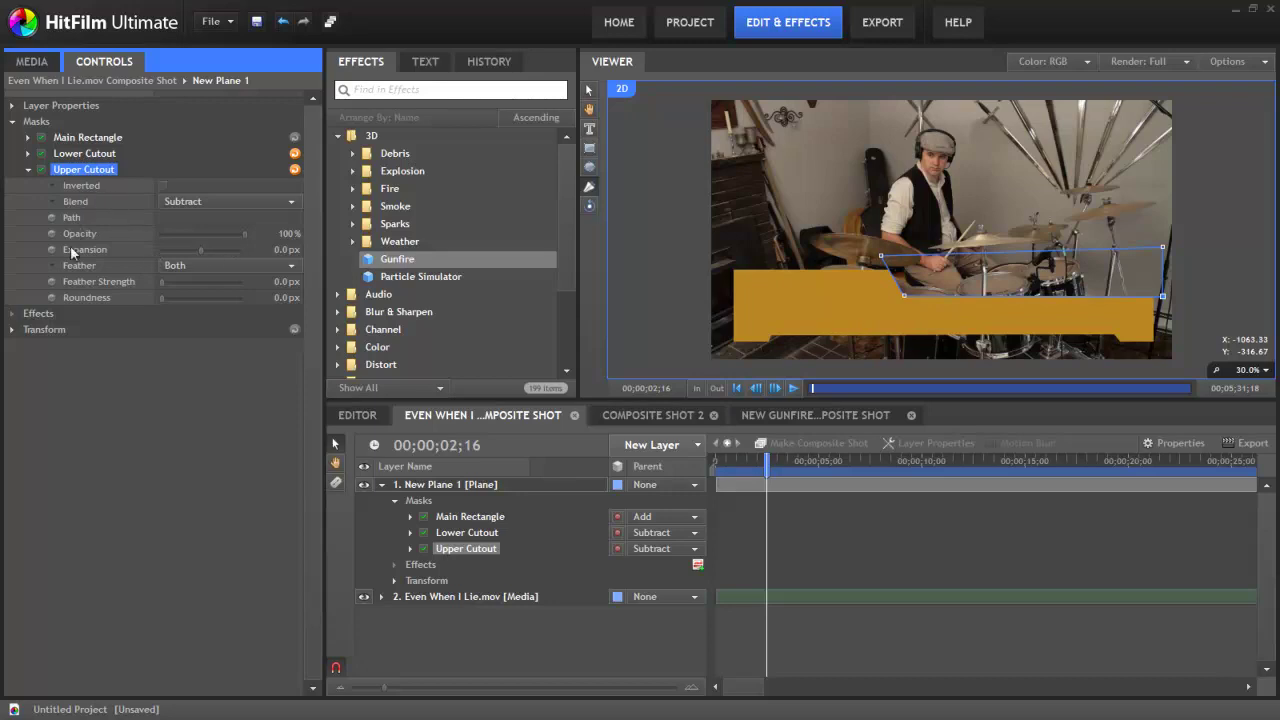
- Feather Upper Cutout outward with a Feather Strength of 90 px
{"action": "left_click", "coordinate": [237, 268]}
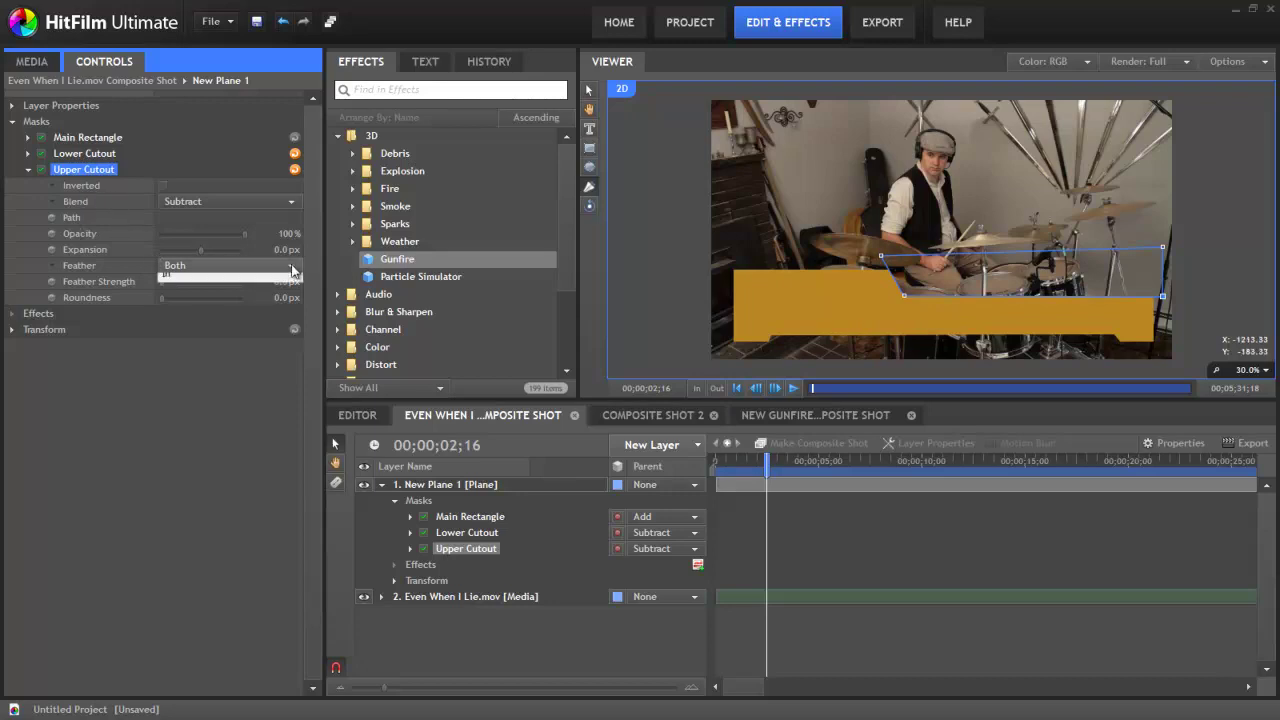
{"action": "left_click", "coordinate": [172, 296]}
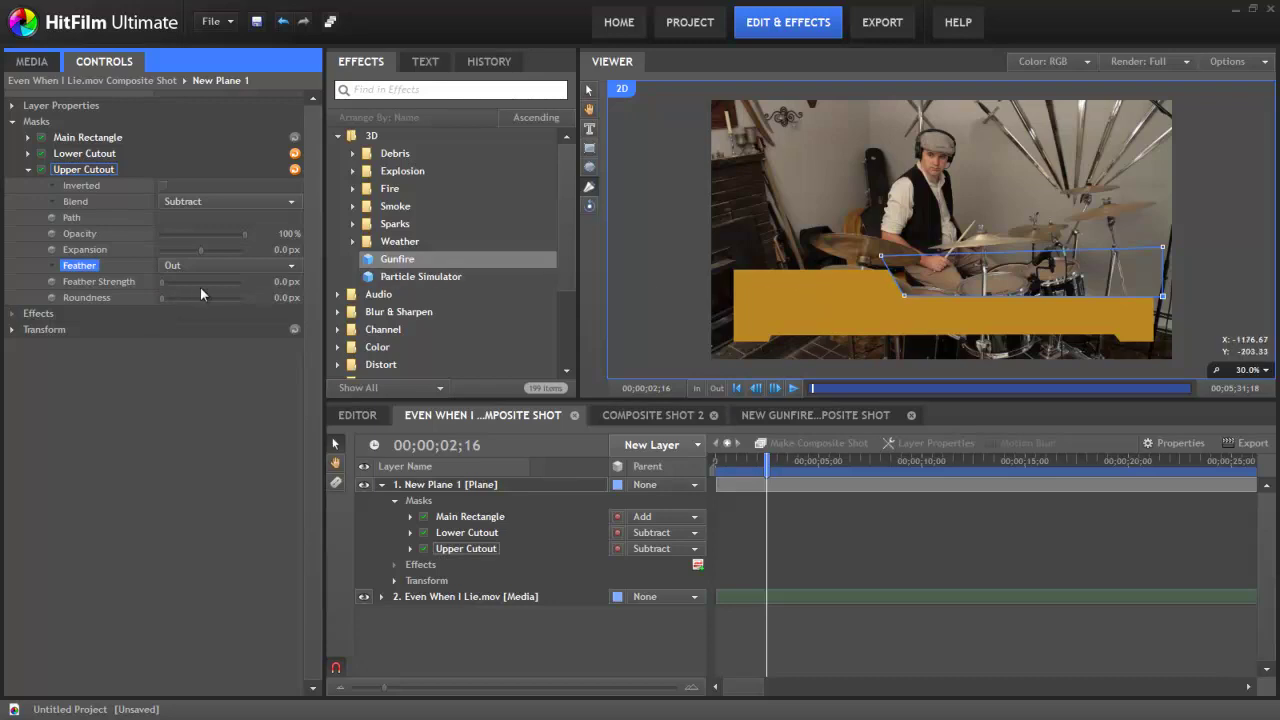
{"action": "left_click_drag", "start_coordinate": [164, 285], "coordinate": [196, 288]}
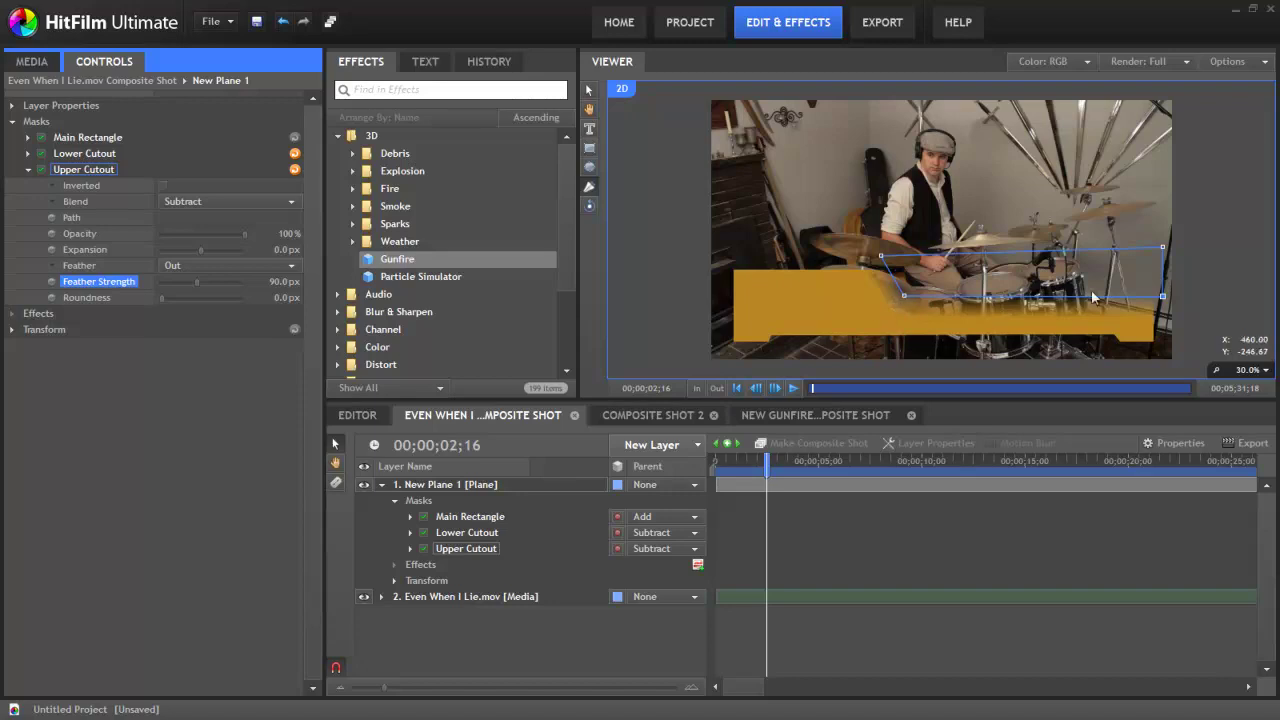
{"action": "left_click", "coordinate": [590, 150]}
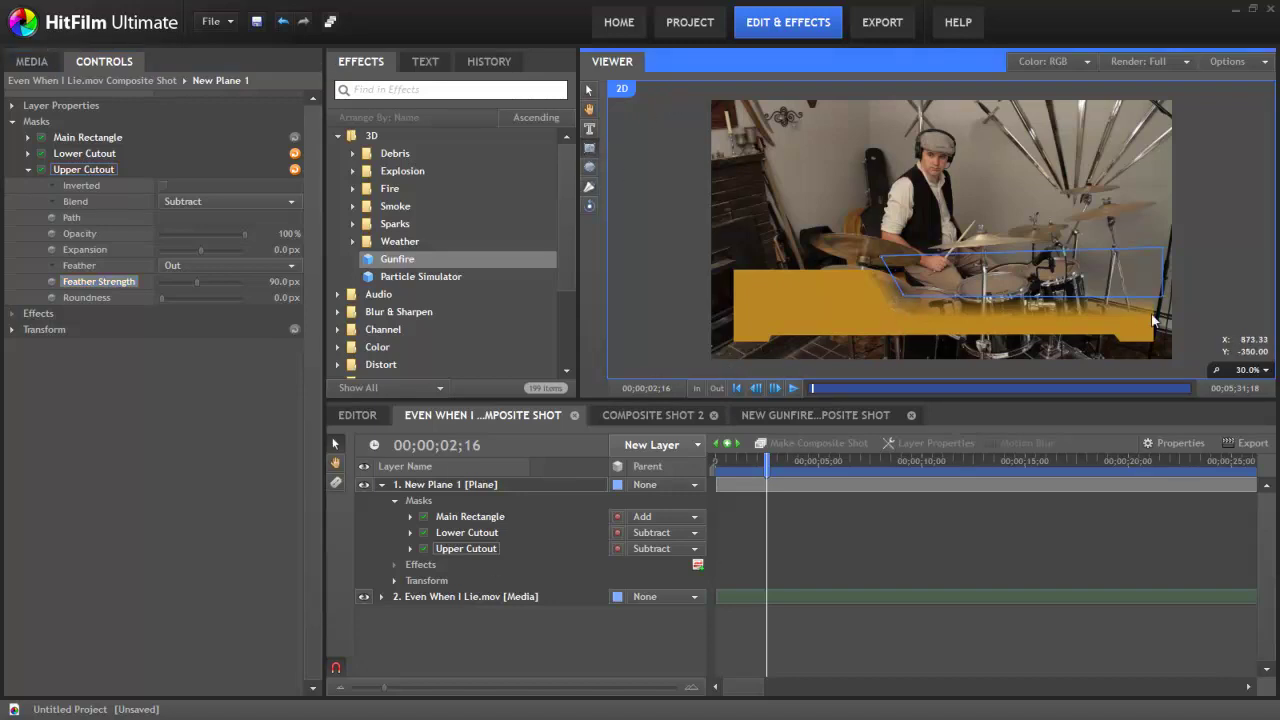
{"action": "left_click_drag", "start_coordinate": [1152, 319], "coordinate": [856, 295]}
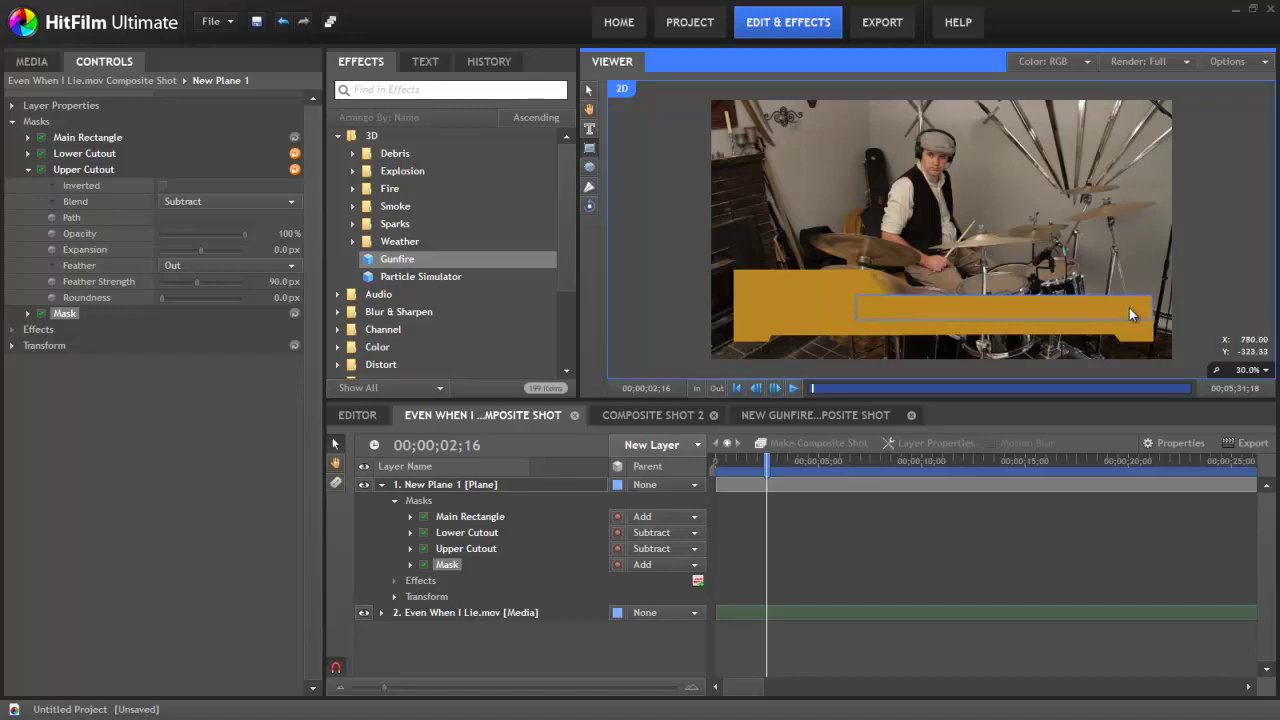
{"action": "left_click", "coordinate": [588, 89]}
{"action": "left_click", "coordinate": [1211, 236]}
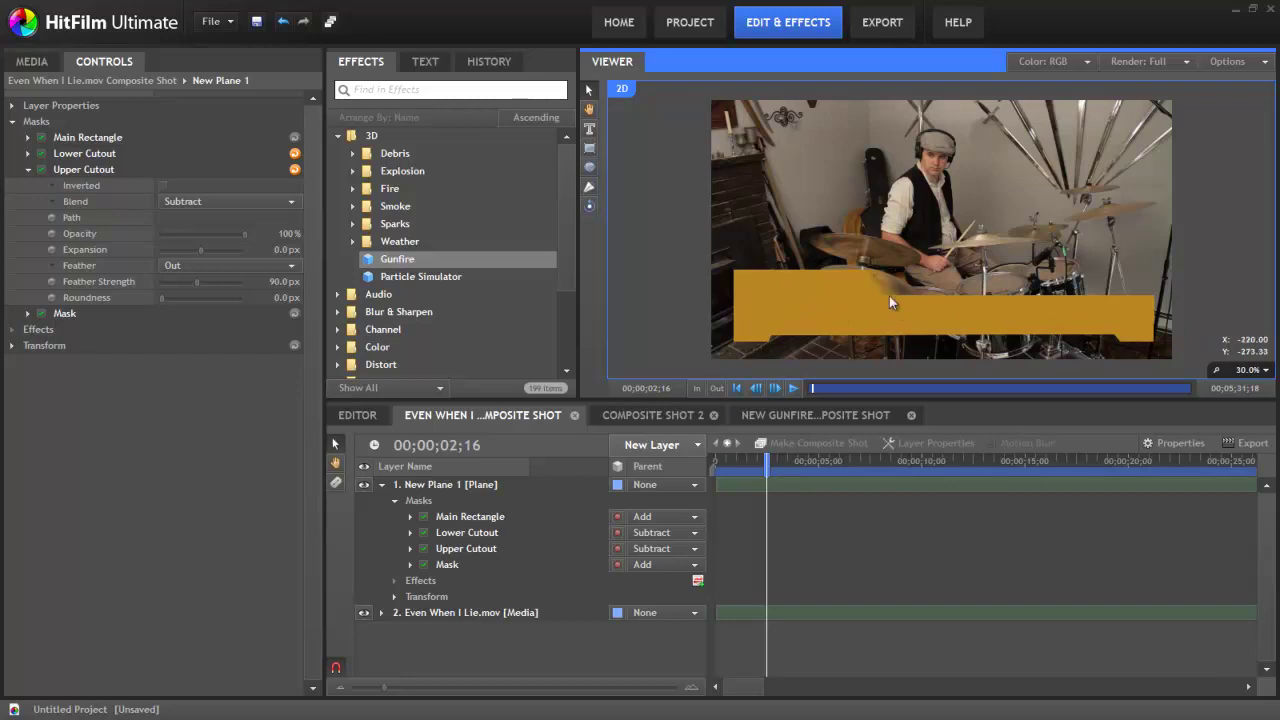
- Apply the Color Gradient effect, found by searching 'grad', to New Plane 1
{"action": "left_click", "coordinate": [448, 90]}
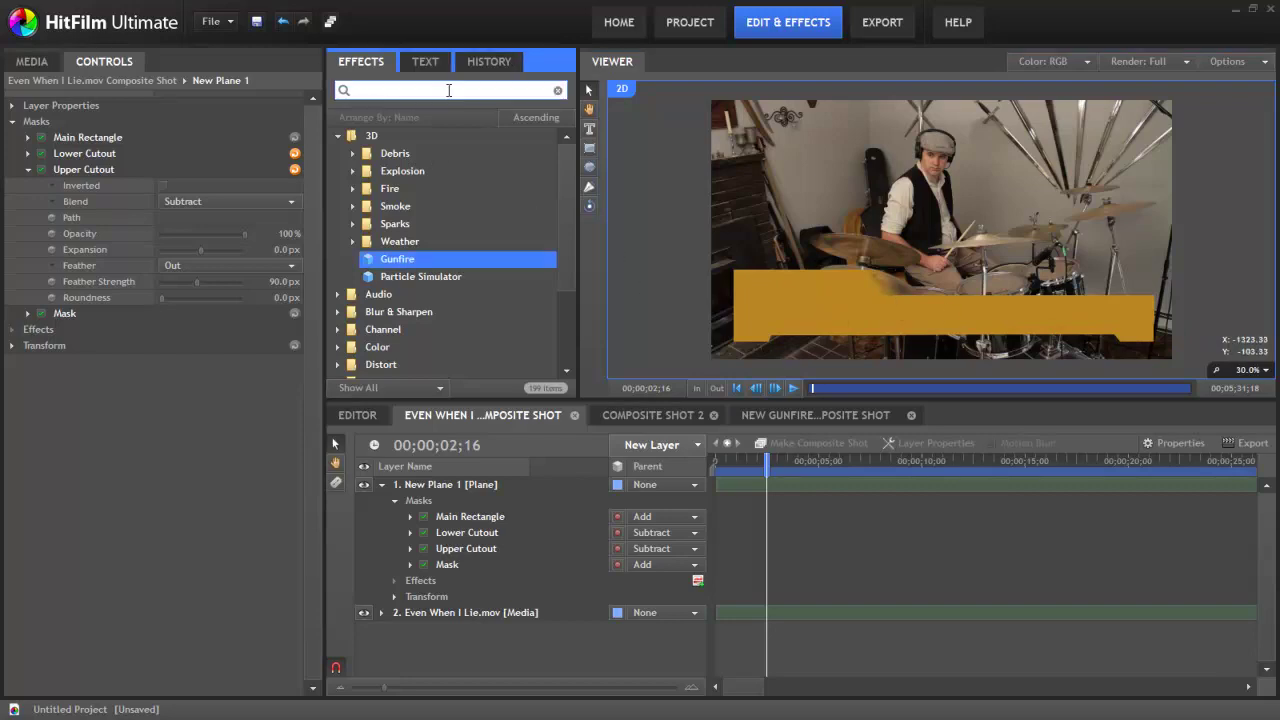
{"action": "type", "text": "grad"}
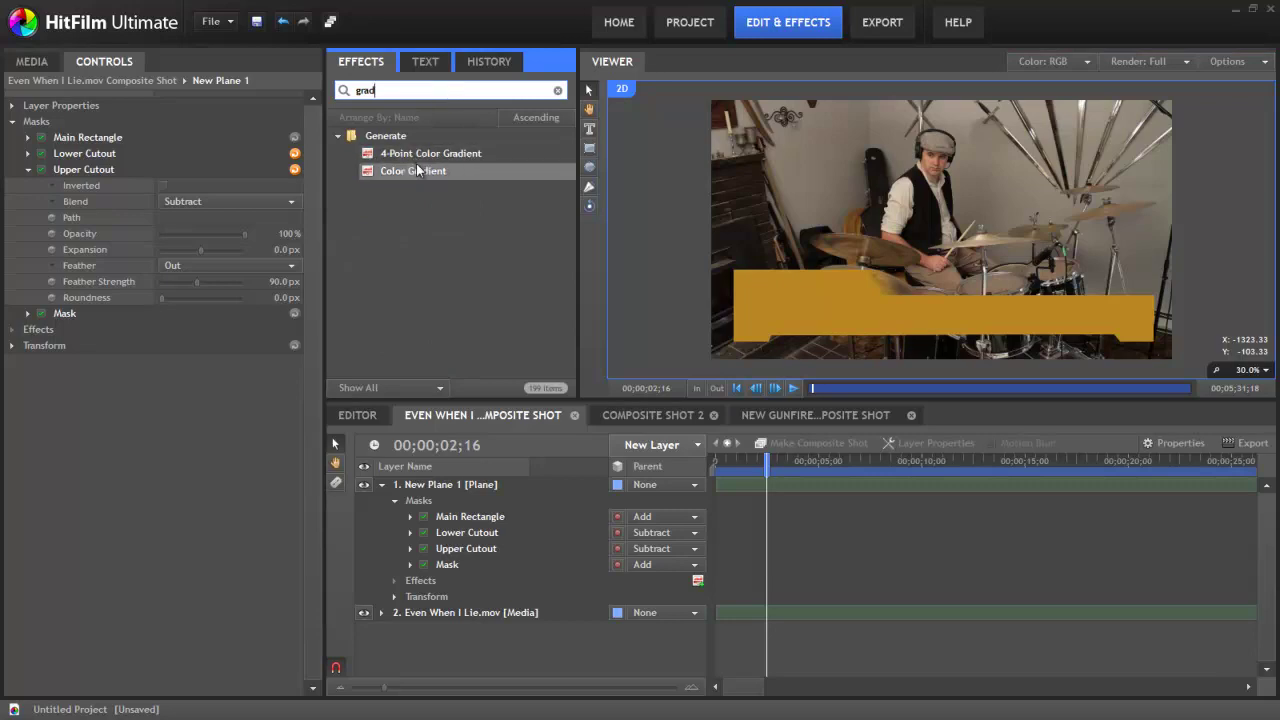
{"action": "left_click_drag", "start_coordinate": [416, 171], "coordinate": [447, 488]}
{"action": "left_click", "coordinate": [929, 203]}
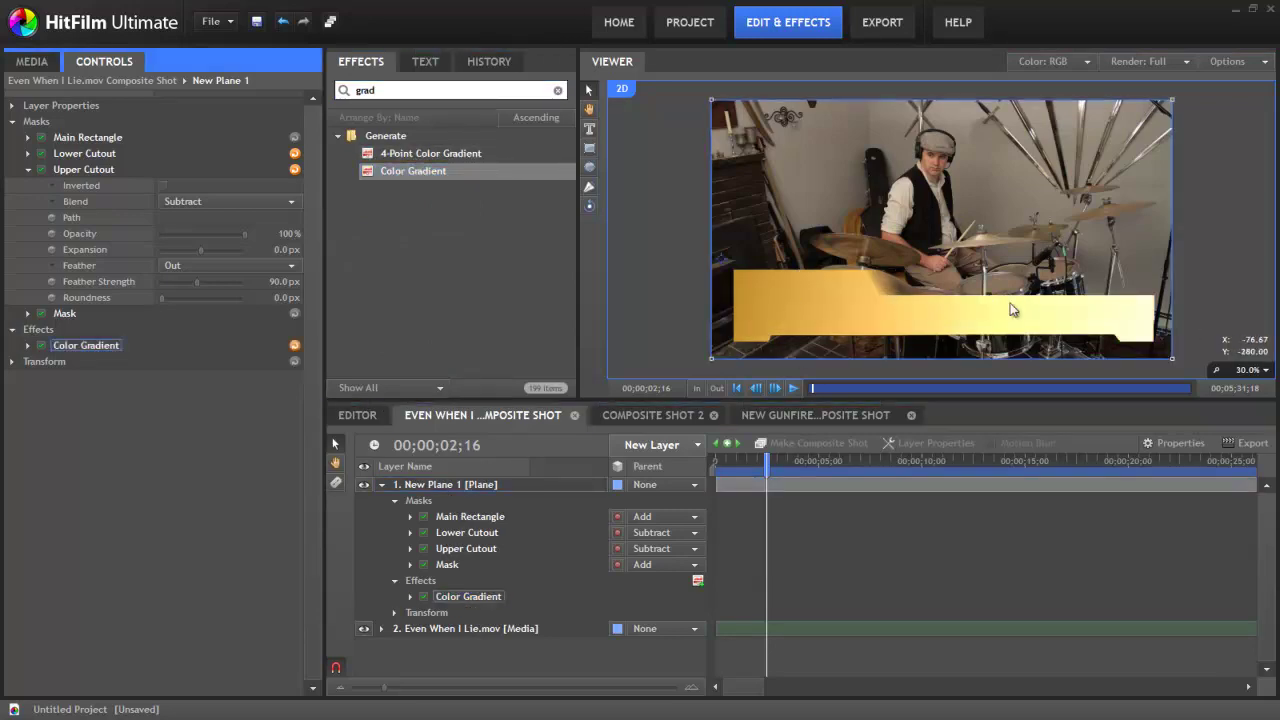
{"action": "left_click", "coordinate": [744, 288]}
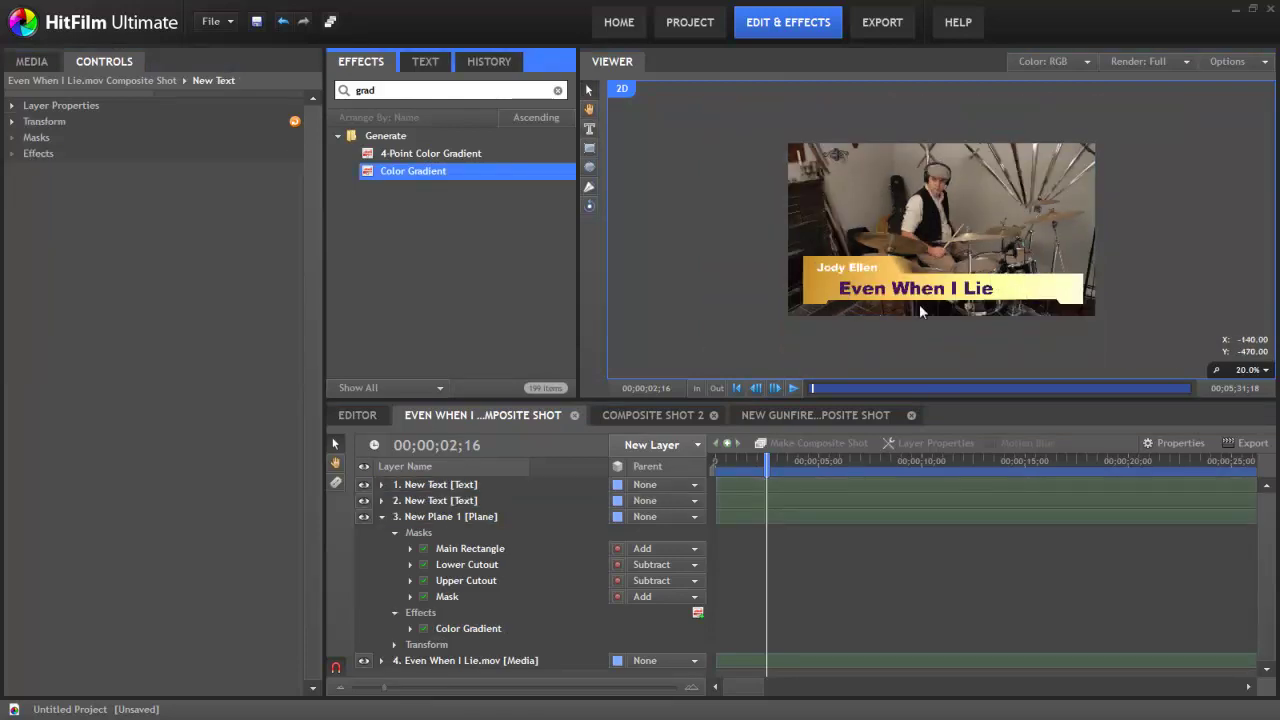
{"action": "left_click", "coordinate": [63, 377]}
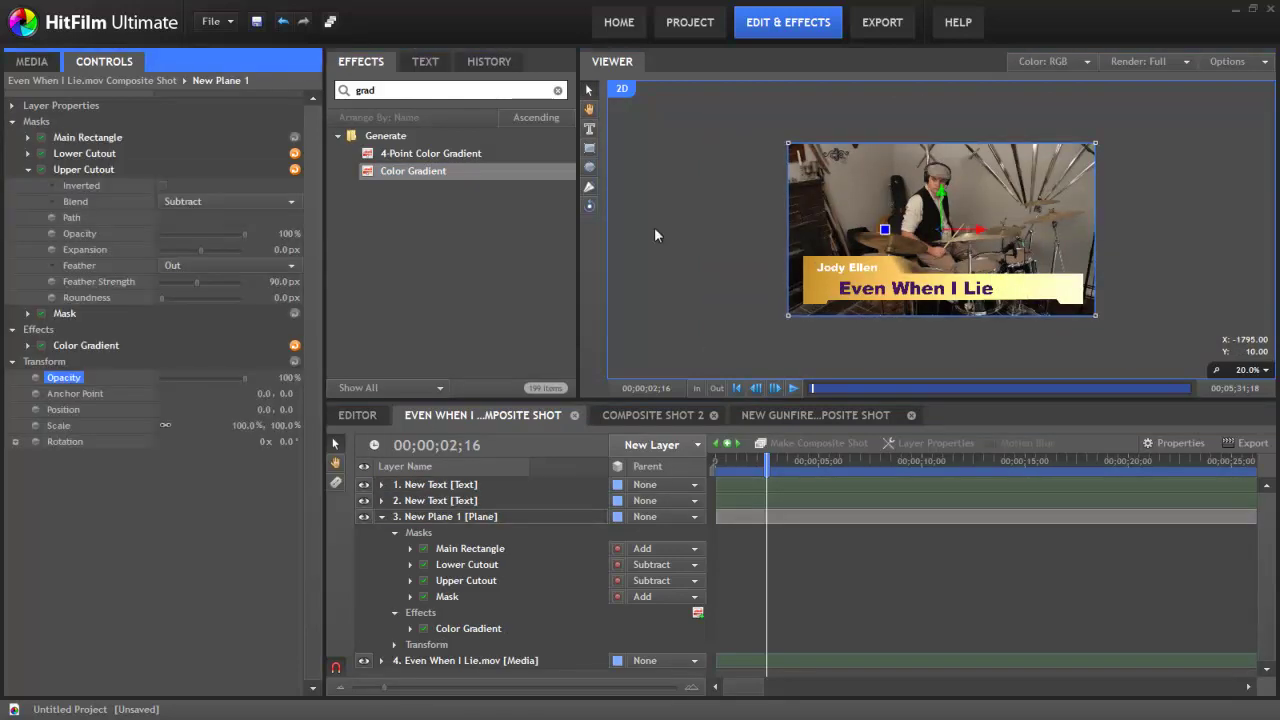
- Draw a tall, thin rectangle mask on New Plane 1 just left of the frame
{"action": "left_click", "coordinate": [590, 150]}
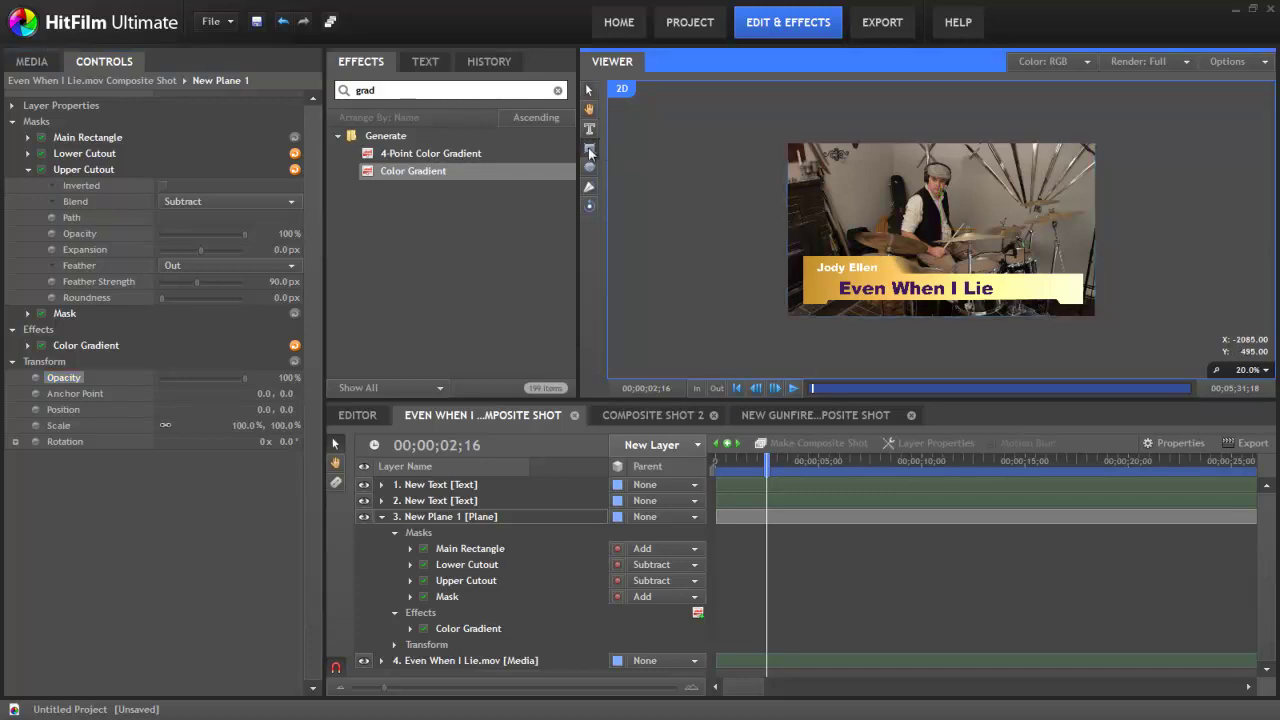
{"action": "left_click", "coordinate": [462, 518]}
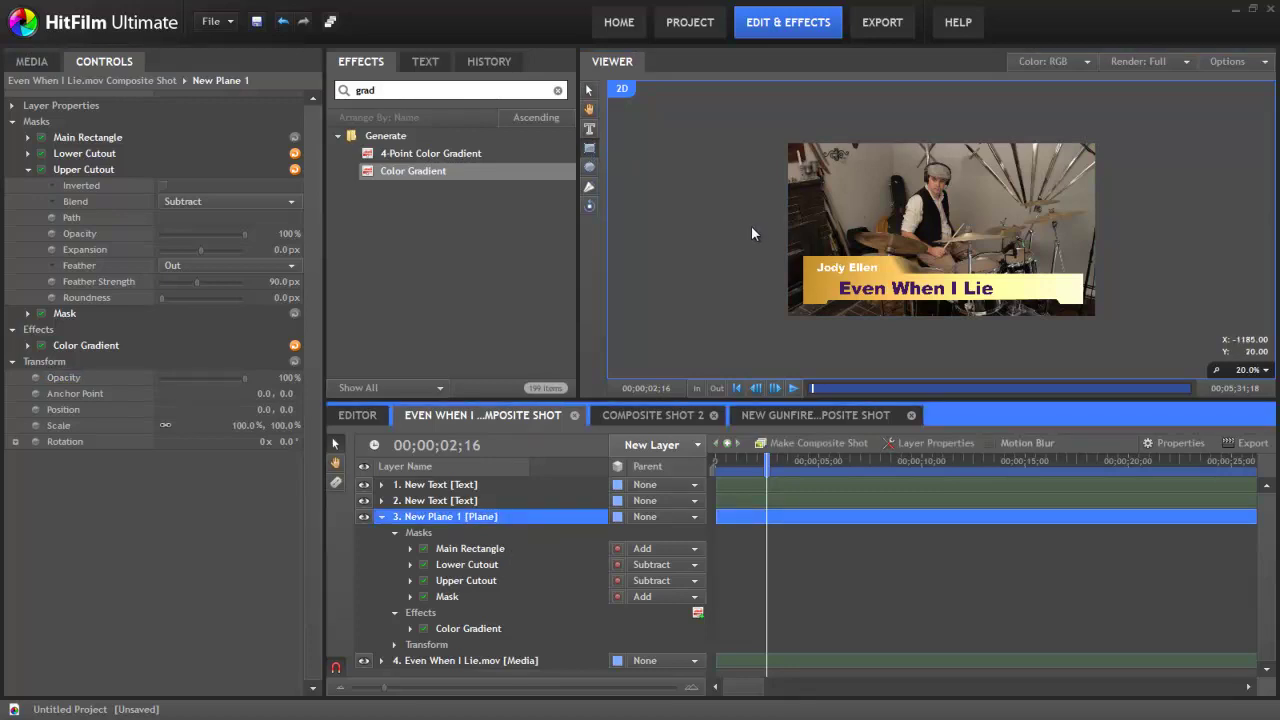
{"action": "left_click_drag", "start_coordinate": [749, 225], "coordinate": [778, 231]}
{"action": "left_click_drag", "start_coordinate": [780, 333], "coordinate": [781, 351]}
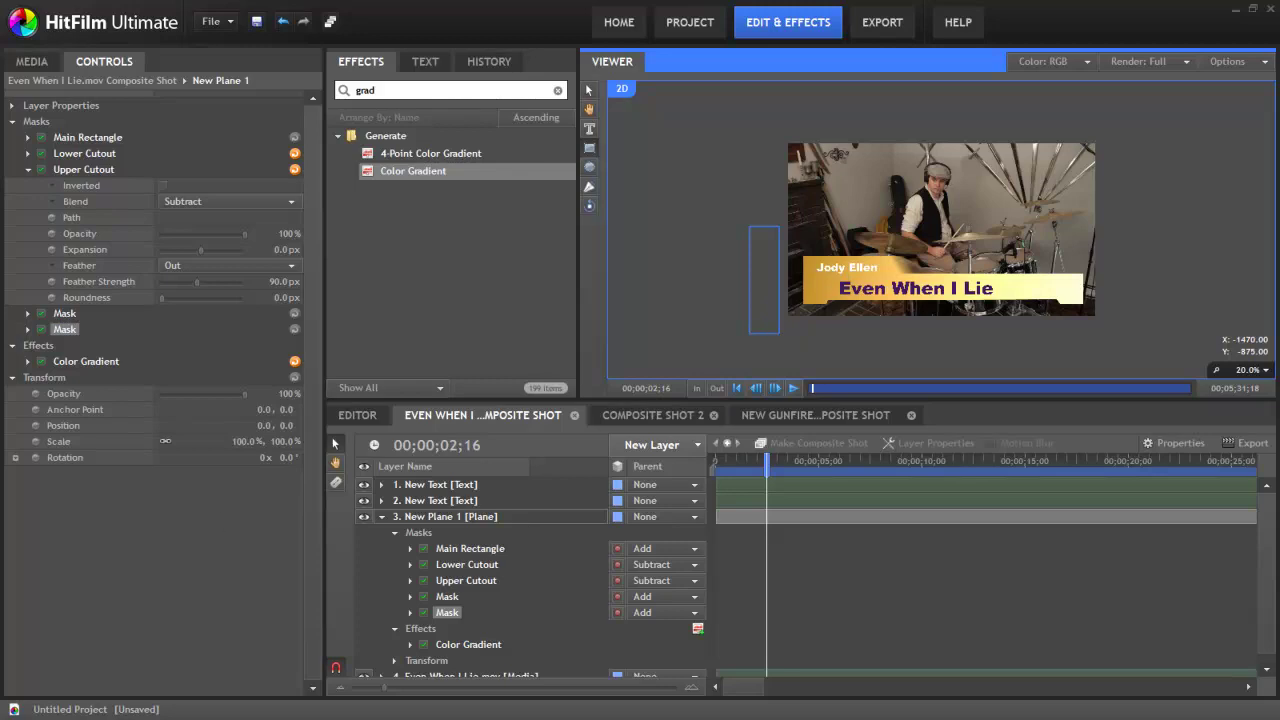
- Rename the earlier mask to Center Fill and the new rectangle mask to Wipe
{"action": "right_click", "coordinate": [65, 313]}
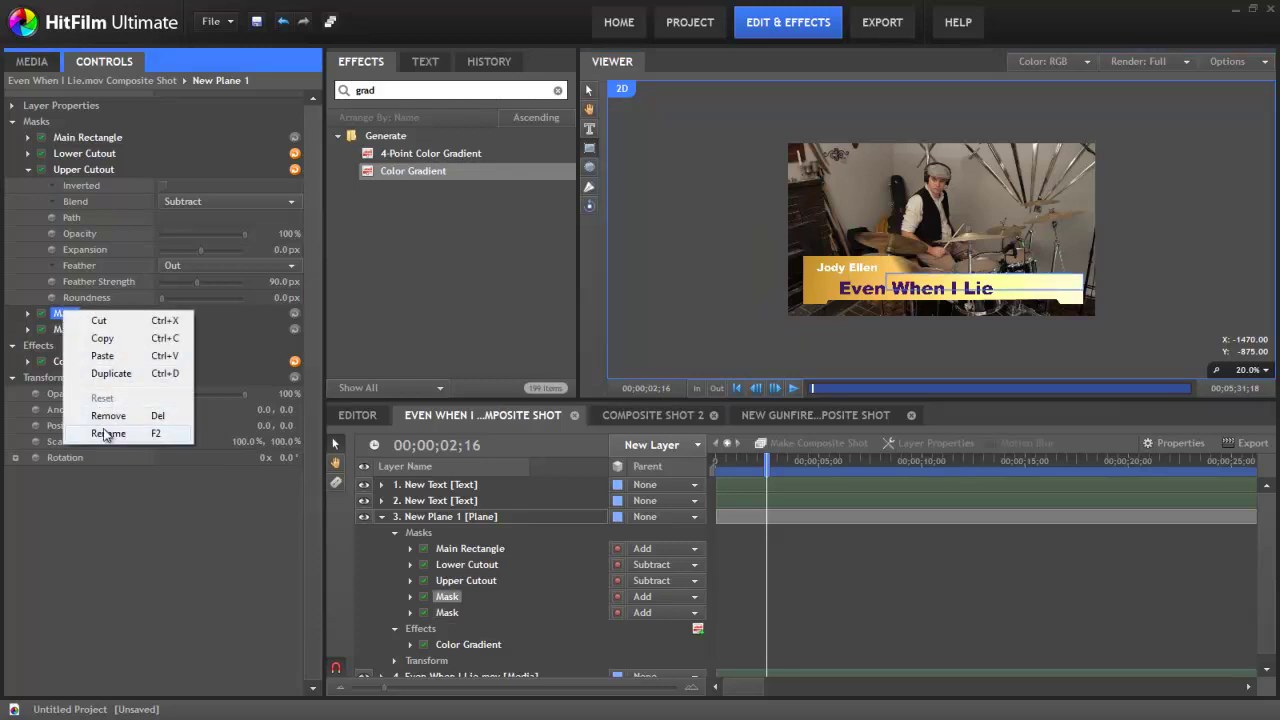
{"action": "left_click", "coordinate": [108, 433]}
{"action": "type", "text": "Center"}
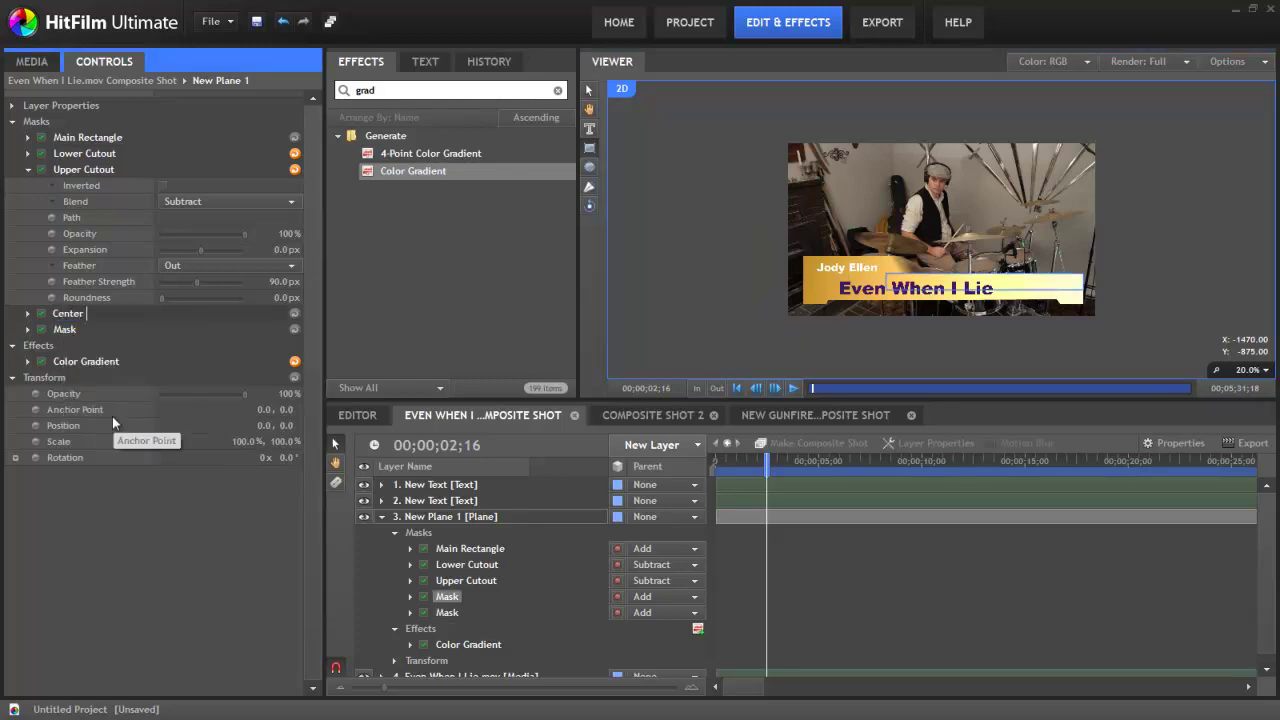
{"action": "type", "text": " Fill"}
{"action": "key", "text": "Return"}
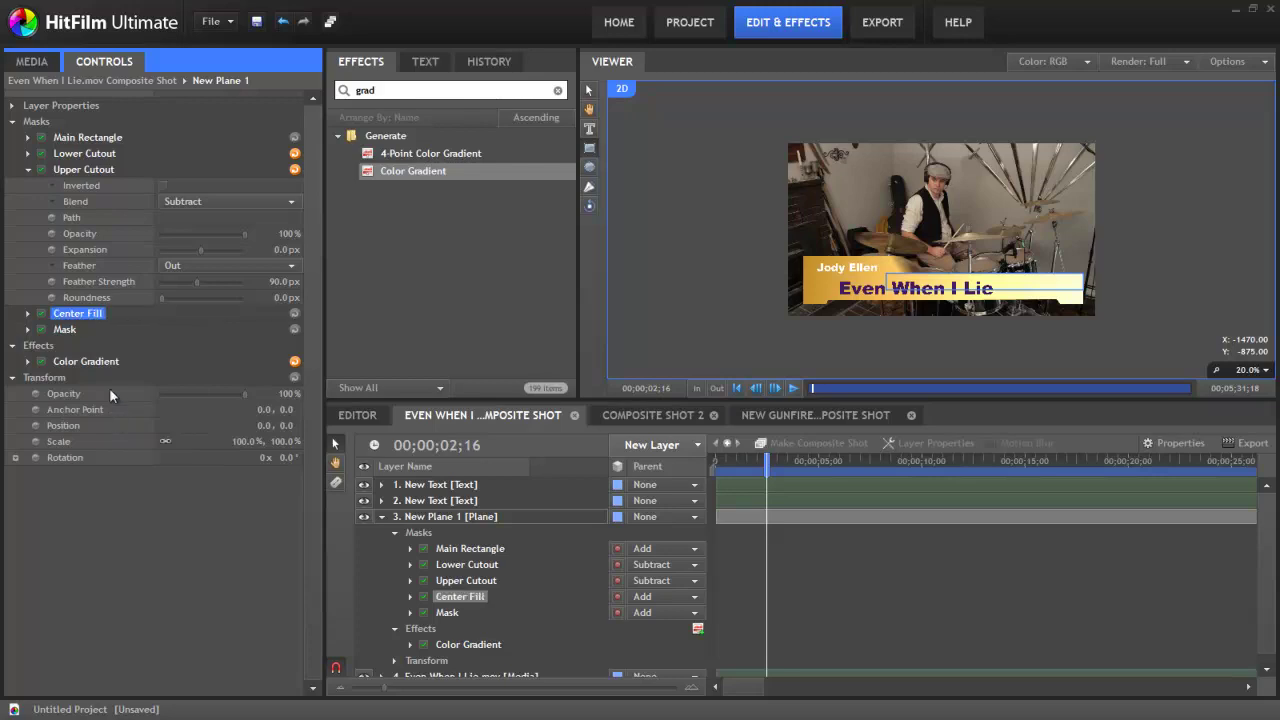
{"action": "right_click", "coordinate": [65, 329]}
{"action": "left_click", "coordinate": [117, 449]}
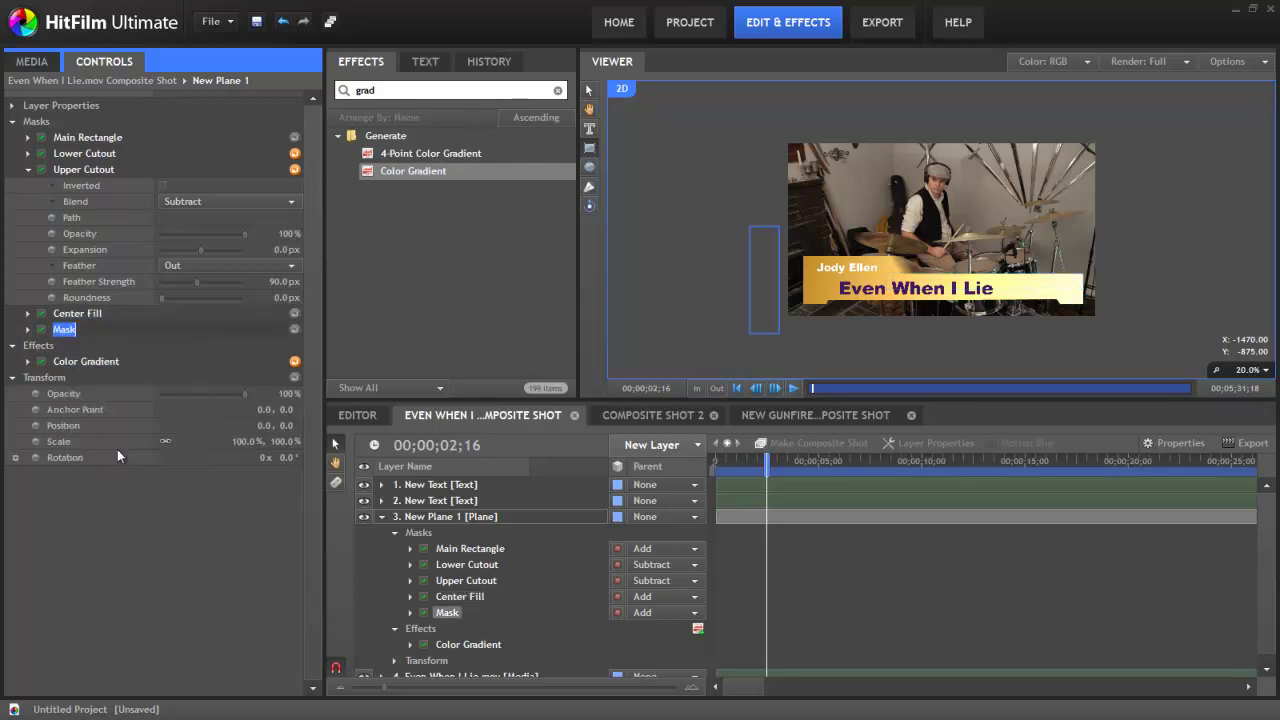
{"action": "type", "text": "Wipe"}
{"action": "key", "text": "Return"}
- Keyframe the Wipe mask's Path, then widen it across the lower third at 00;00;03;28
{"action": "left_click", "coordinate": [28, 329]}
{"action": "left_click", "coordinate": [51, 377]}
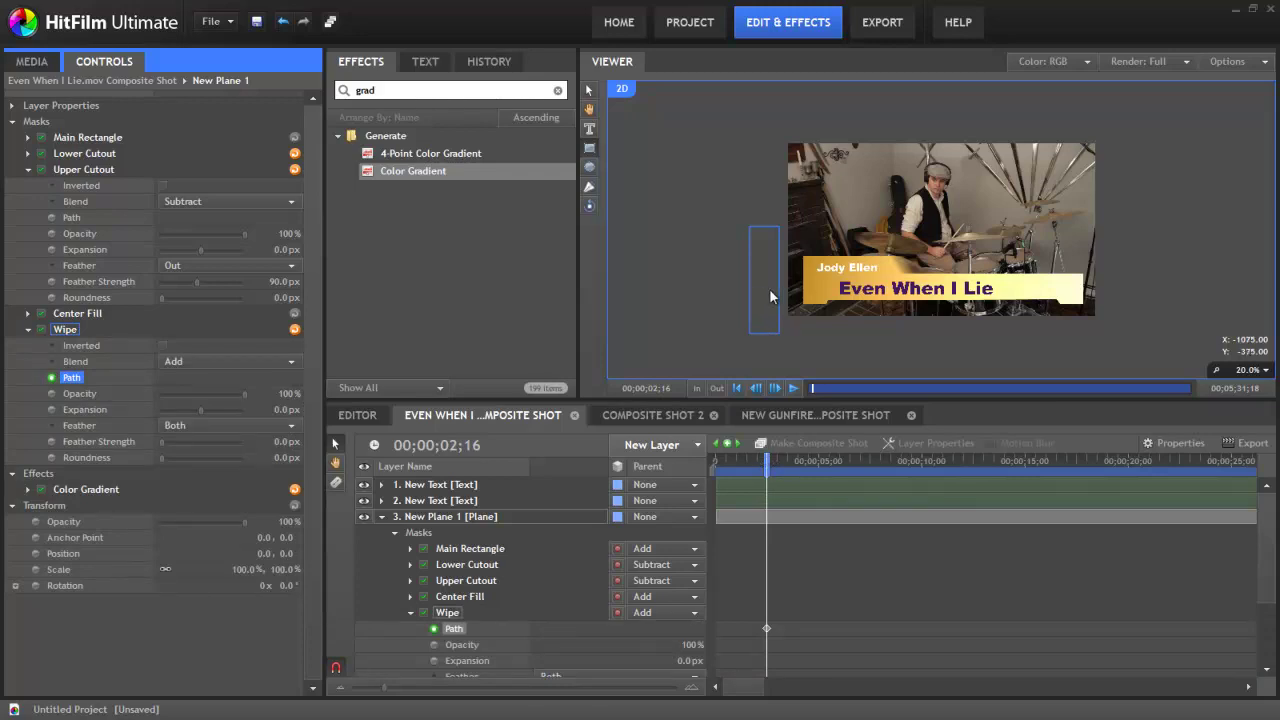
{"action": "left_click_drag", "start_coordinate": [766, 461], "coordinate": [796, 460]}
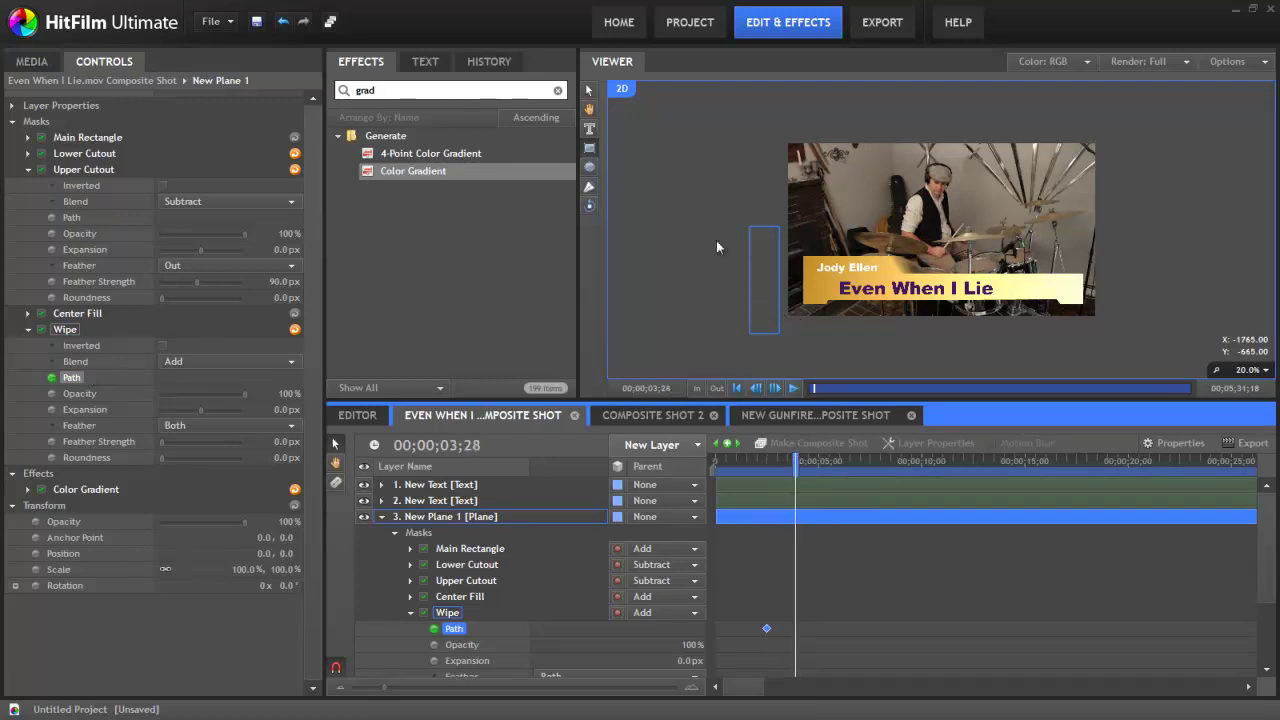
{"action": "left_click", "coordinate": [814, 325]}
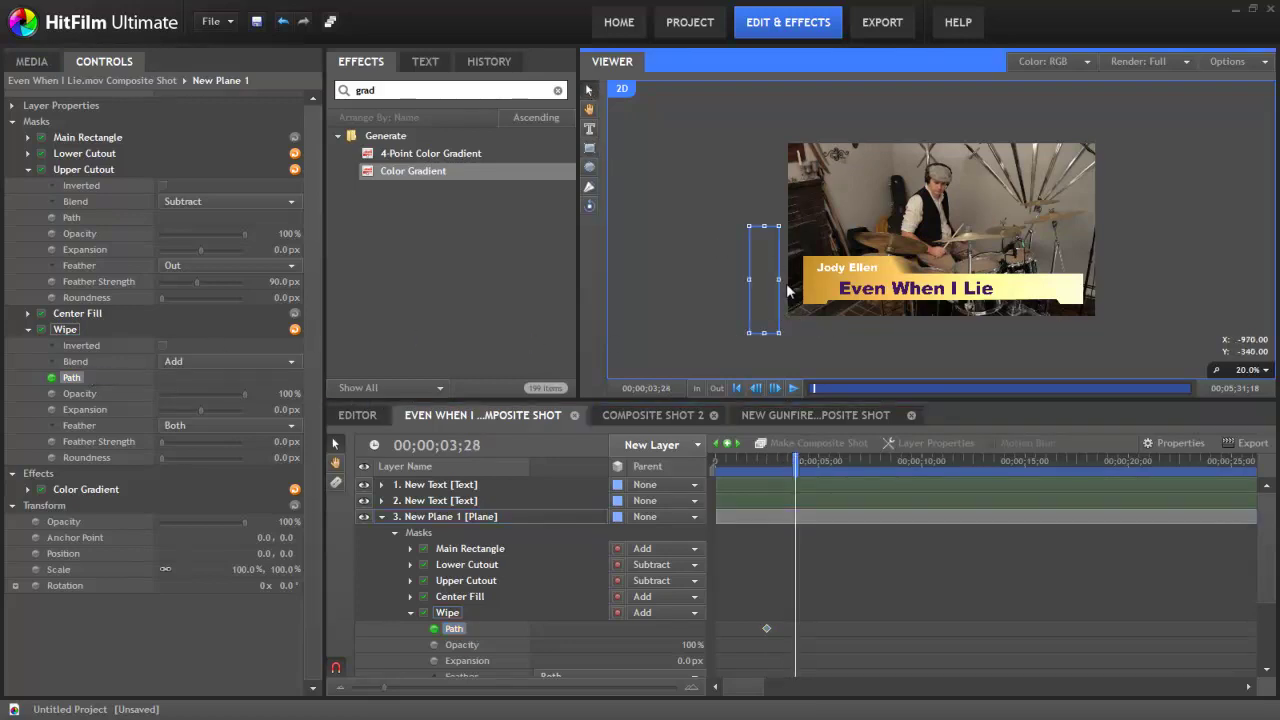
{"action": "left_click_drag", "start_coordinate": [779, 280], "coordinate": [1126, 268]}
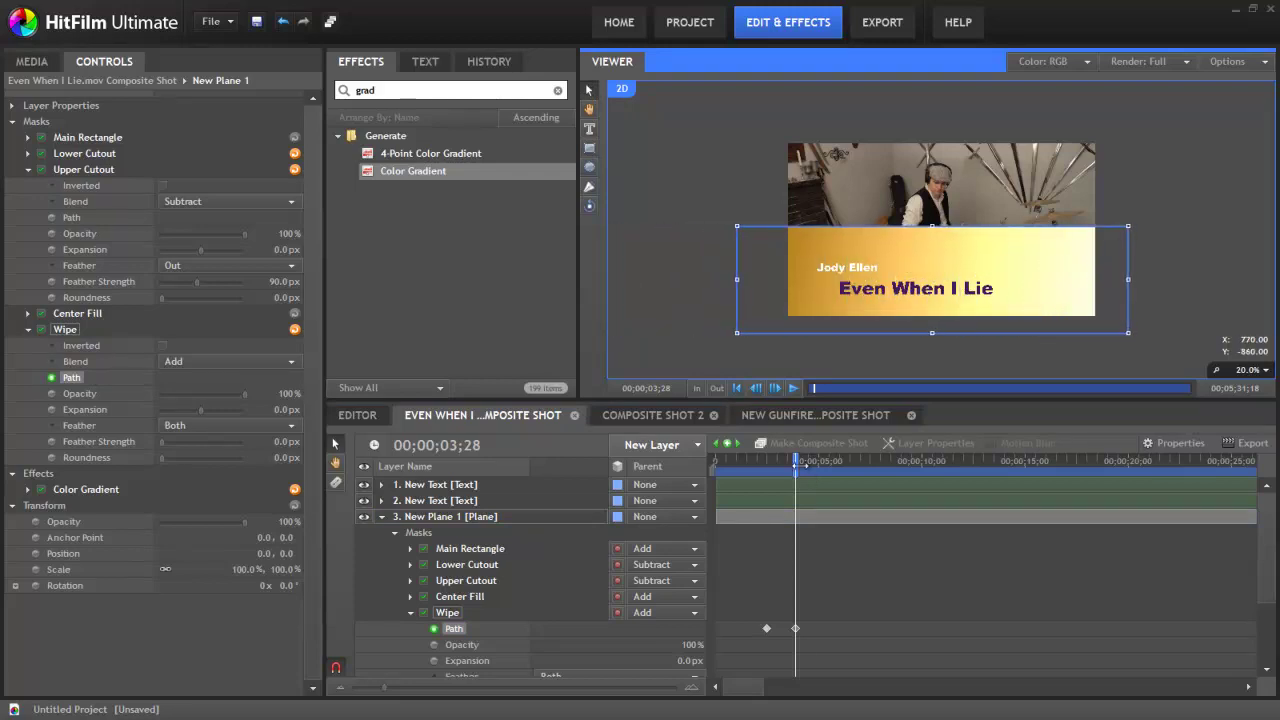
- Set the Wipe mask to Intersect with a 200 px feather, scrubbing to preview the reveal
{"action": "left_click_drag", "start_coordinate": [798, 464], "coordinate": [783, 464]}
{"action": "left_click", "coordinate": [268, 361]}
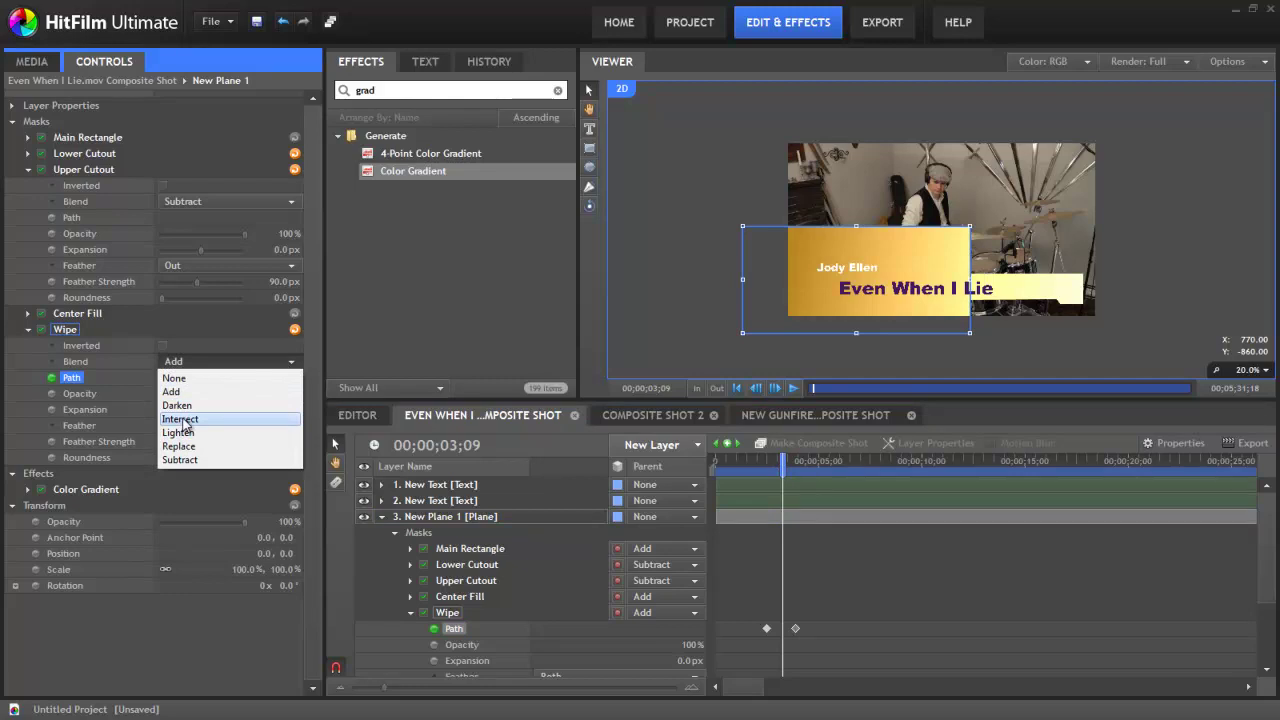
{"action": "left_click", "coordinate": [180, 419]}
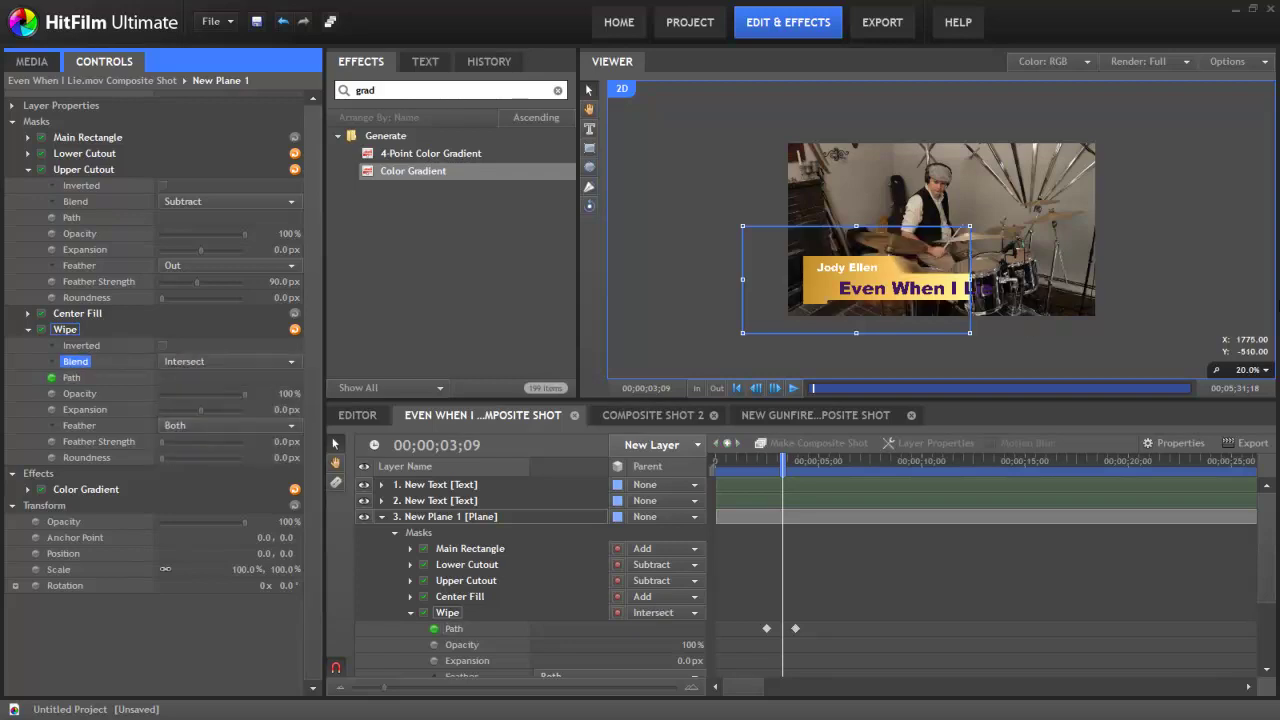
{"action": "mouse_move", "coordinate": [783, 461]}
{"action": "left_mouse_down"}
{"action": "mouse_move", "coordinate": [790, 470]}
{"action": "mouse_move", "coordinate": [796, 457]}
{"action": "mouse_move", "coordinate": [770, 461]}
{"action": "left_mouse_up"}
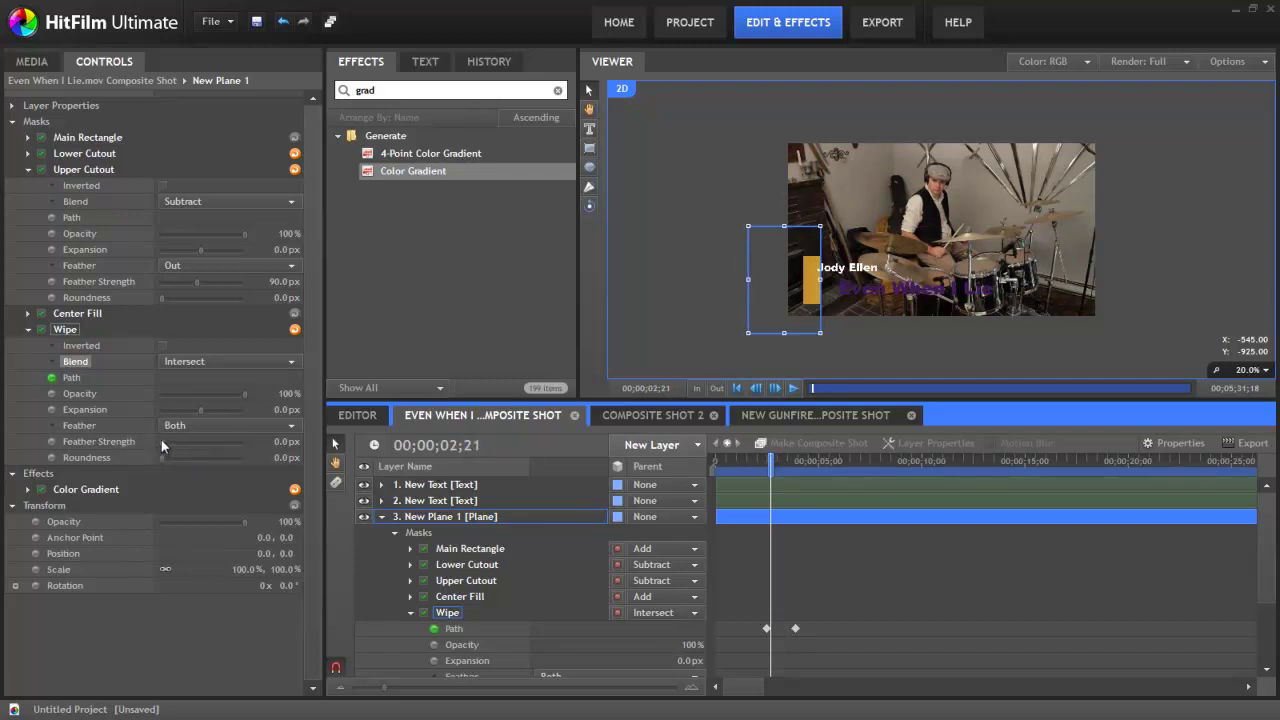
{"action": "left_click_drag", "start_coordinate": [163, 447], "coordinate": [277, 449]}
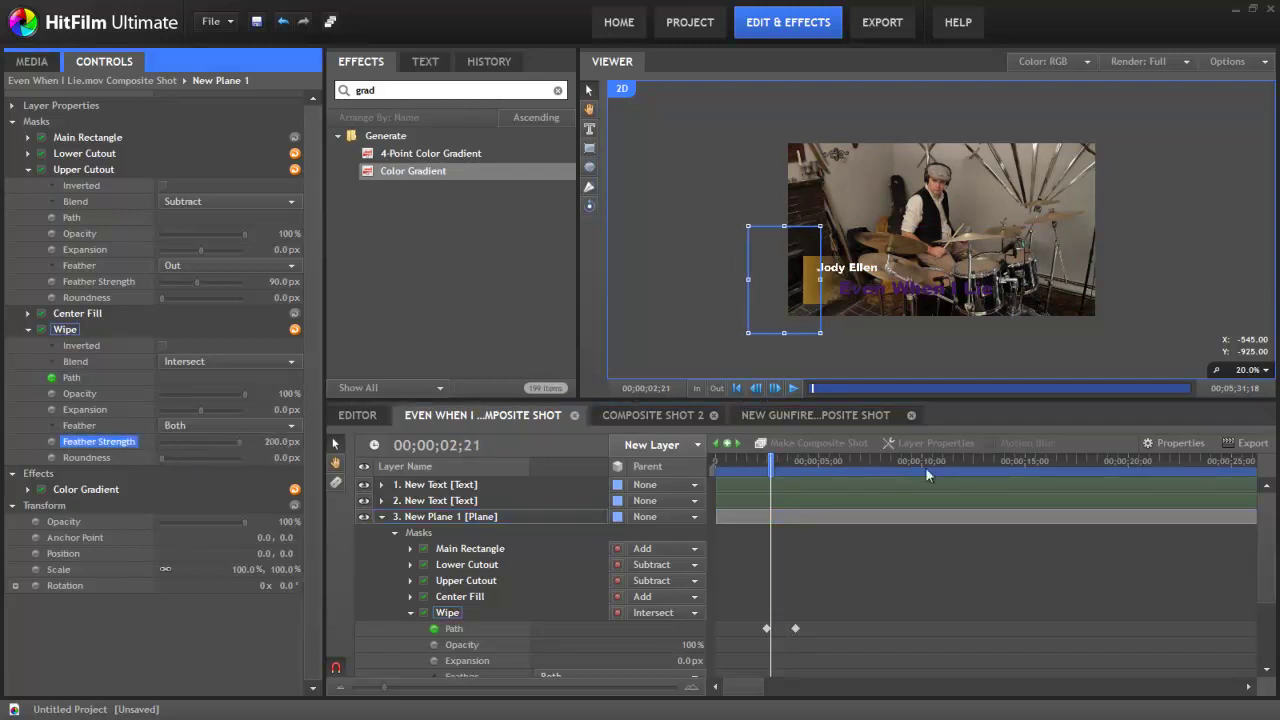
{"action": "left_click_drag", "start_coordinate": [774, 471], "coordinate": [803, 477]}
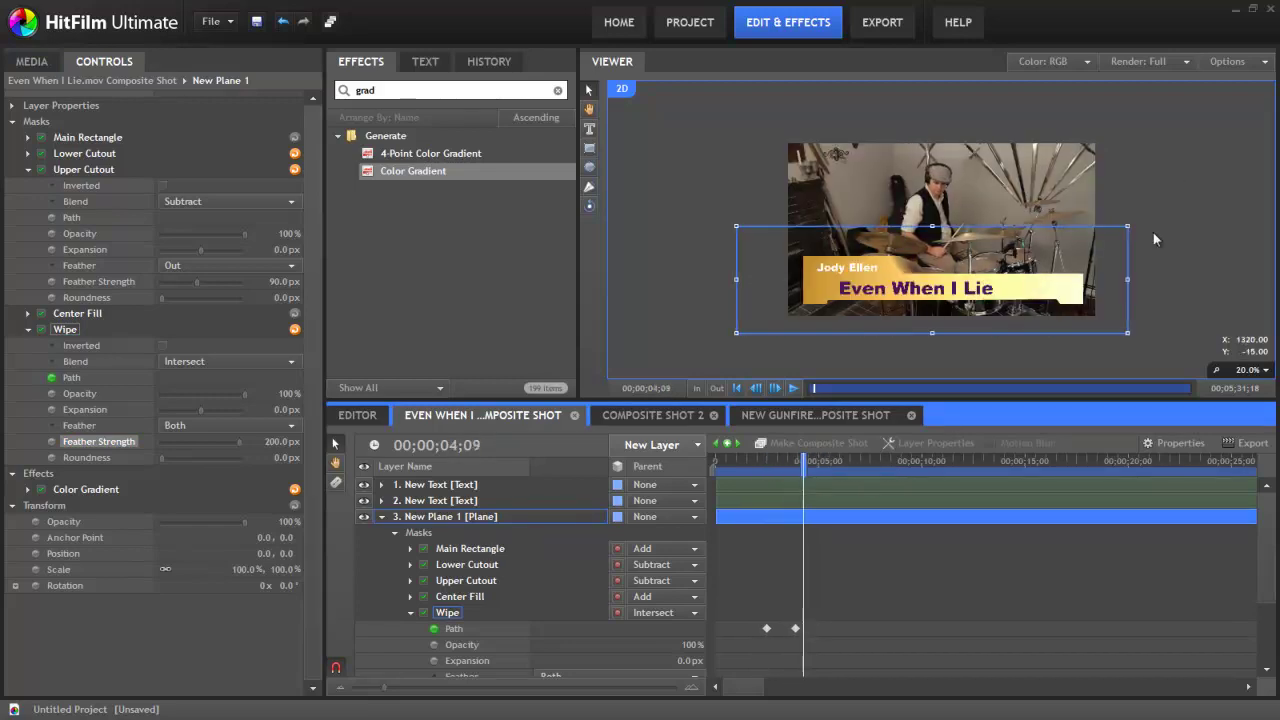